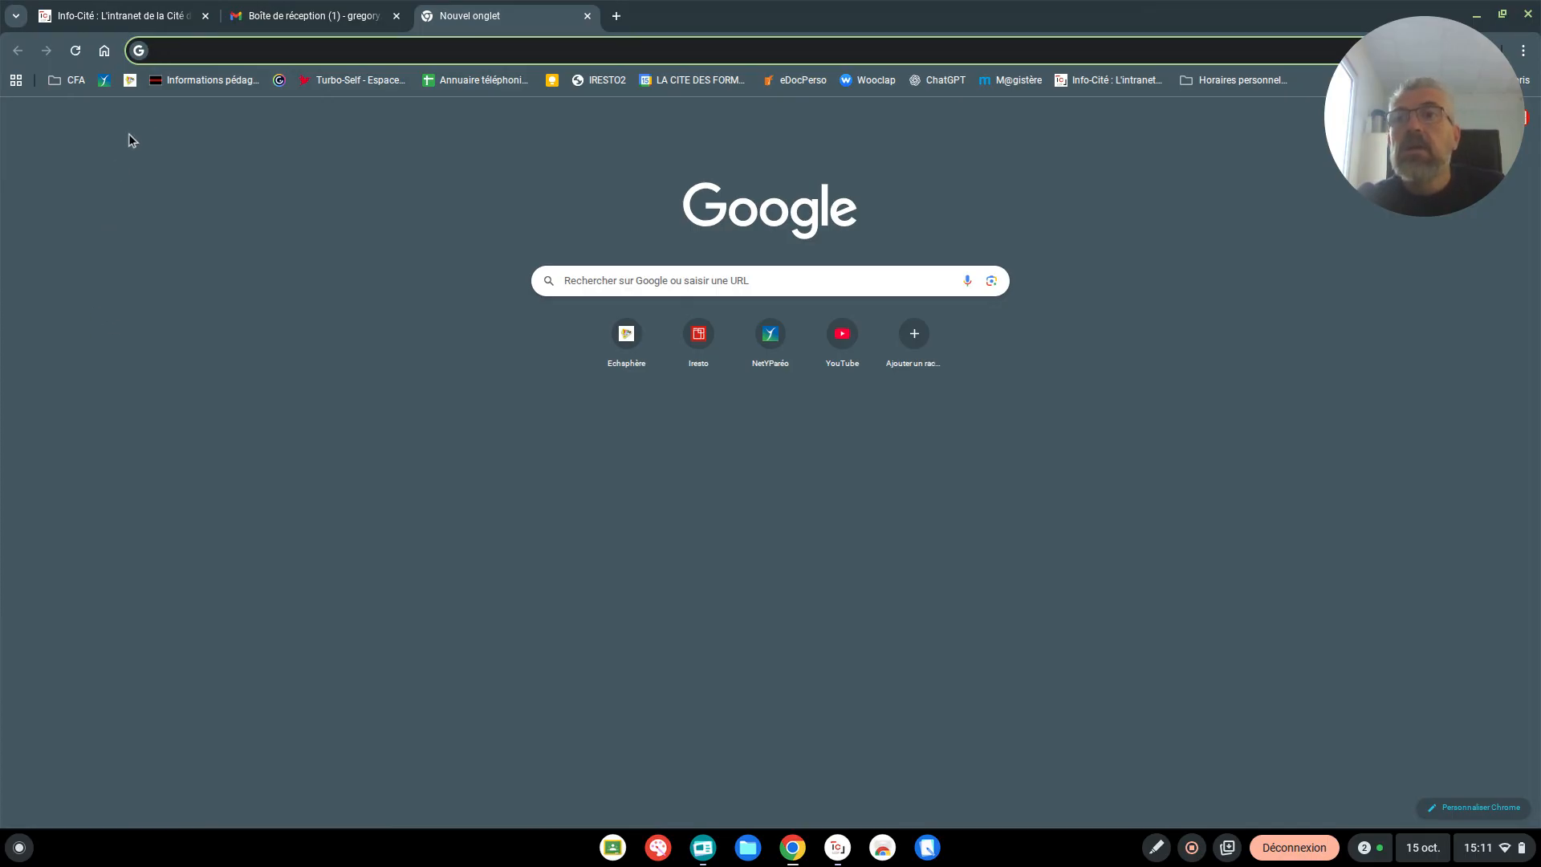
# Open the EchoSphères site and sign in with the Google account
pyautogui.click(131, 81)
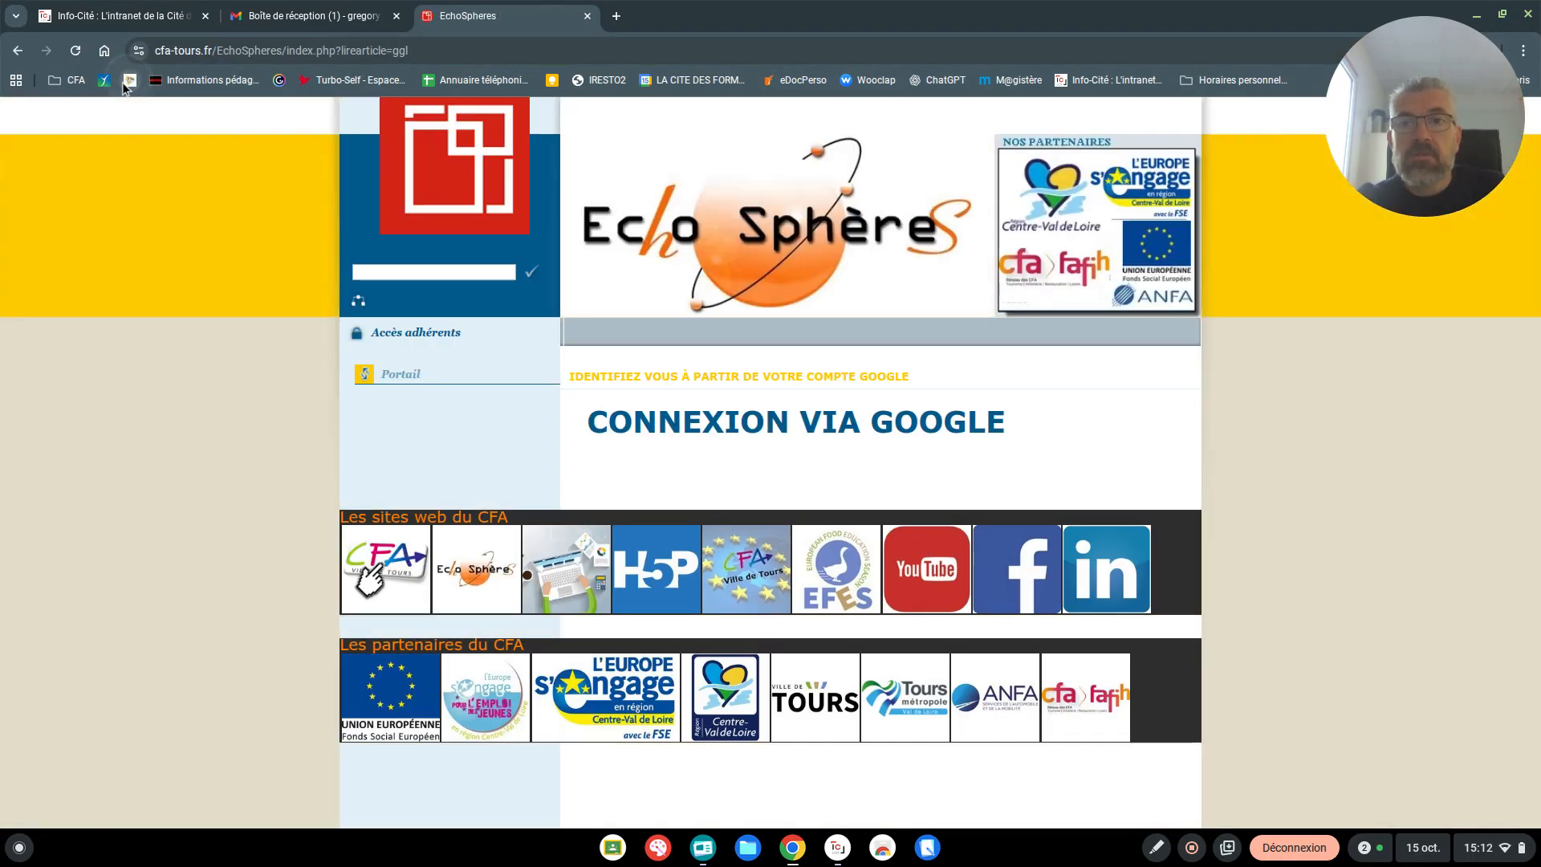
pyautogui.click(751, 423)
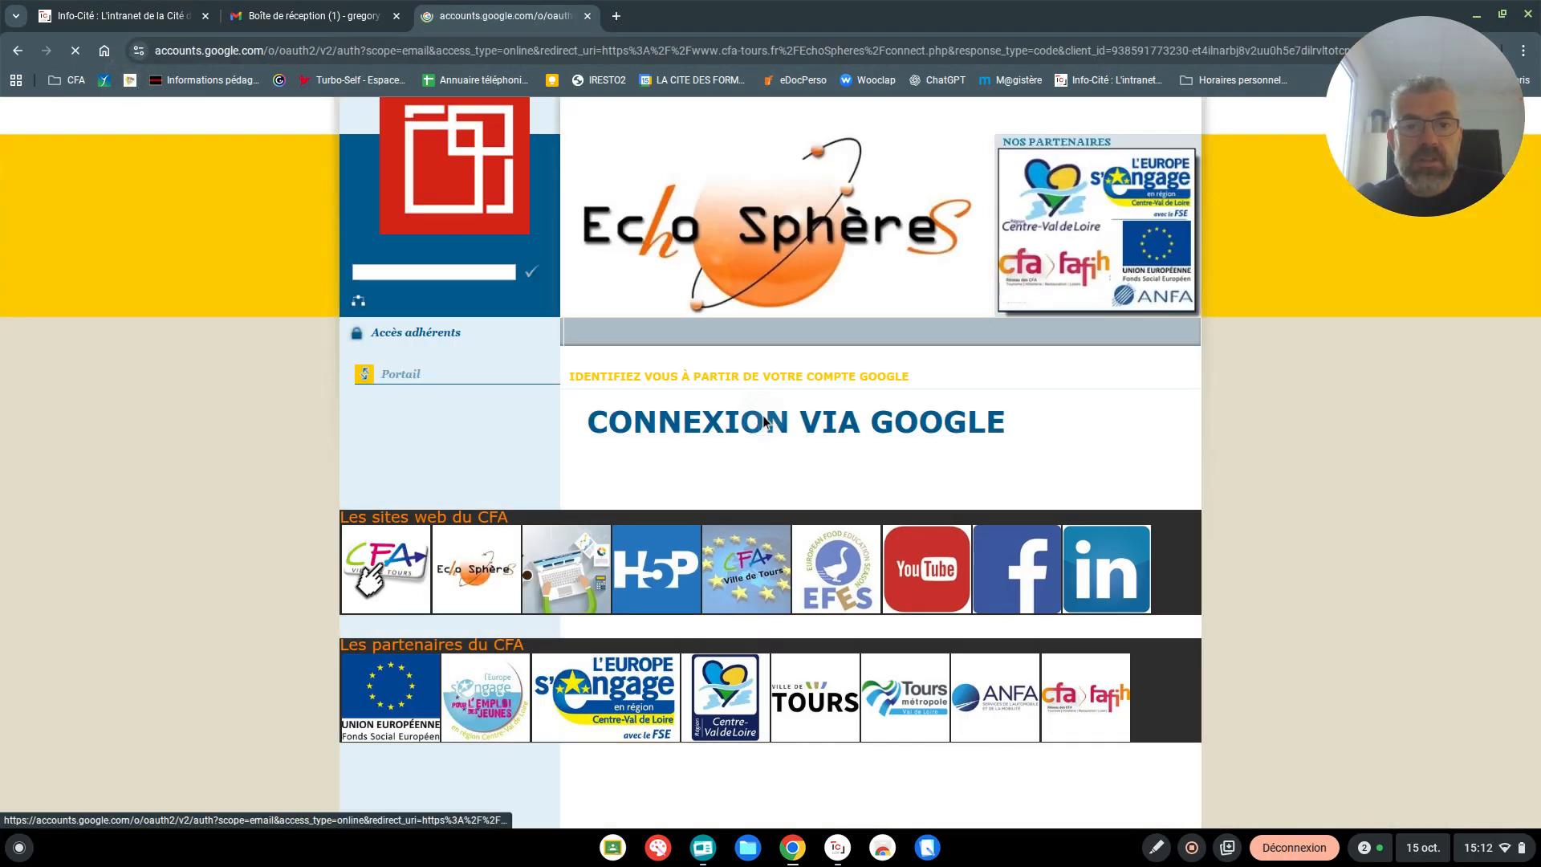
pyautogui.click(885, 388)
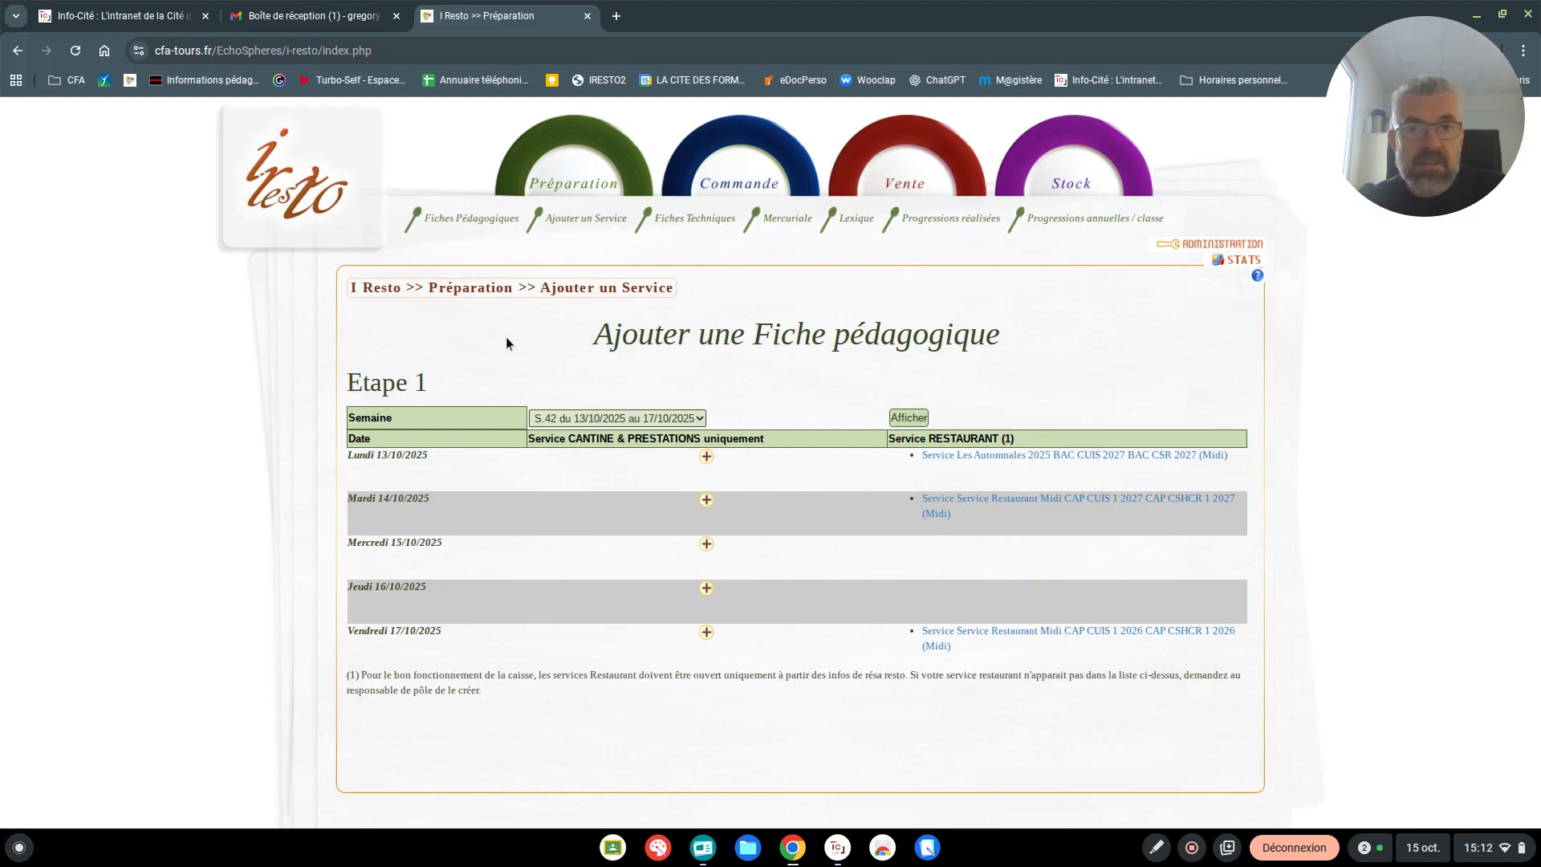
# Start a new technical sheet in the Fiches Techniques section of I Resto
pyautogui.click(704, 224)
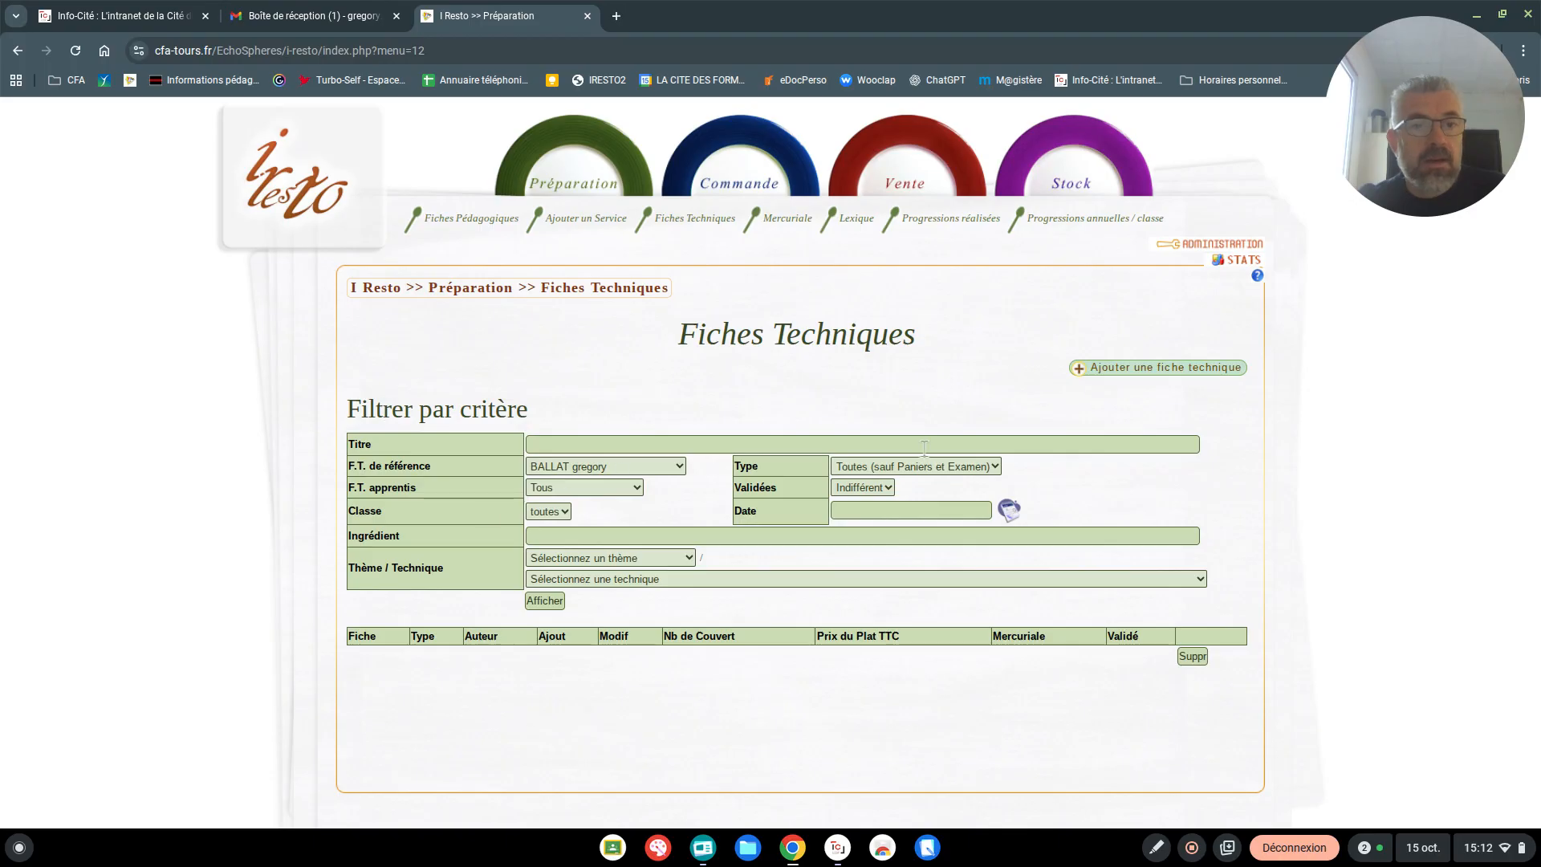
pyautogui.click(1146, 374)
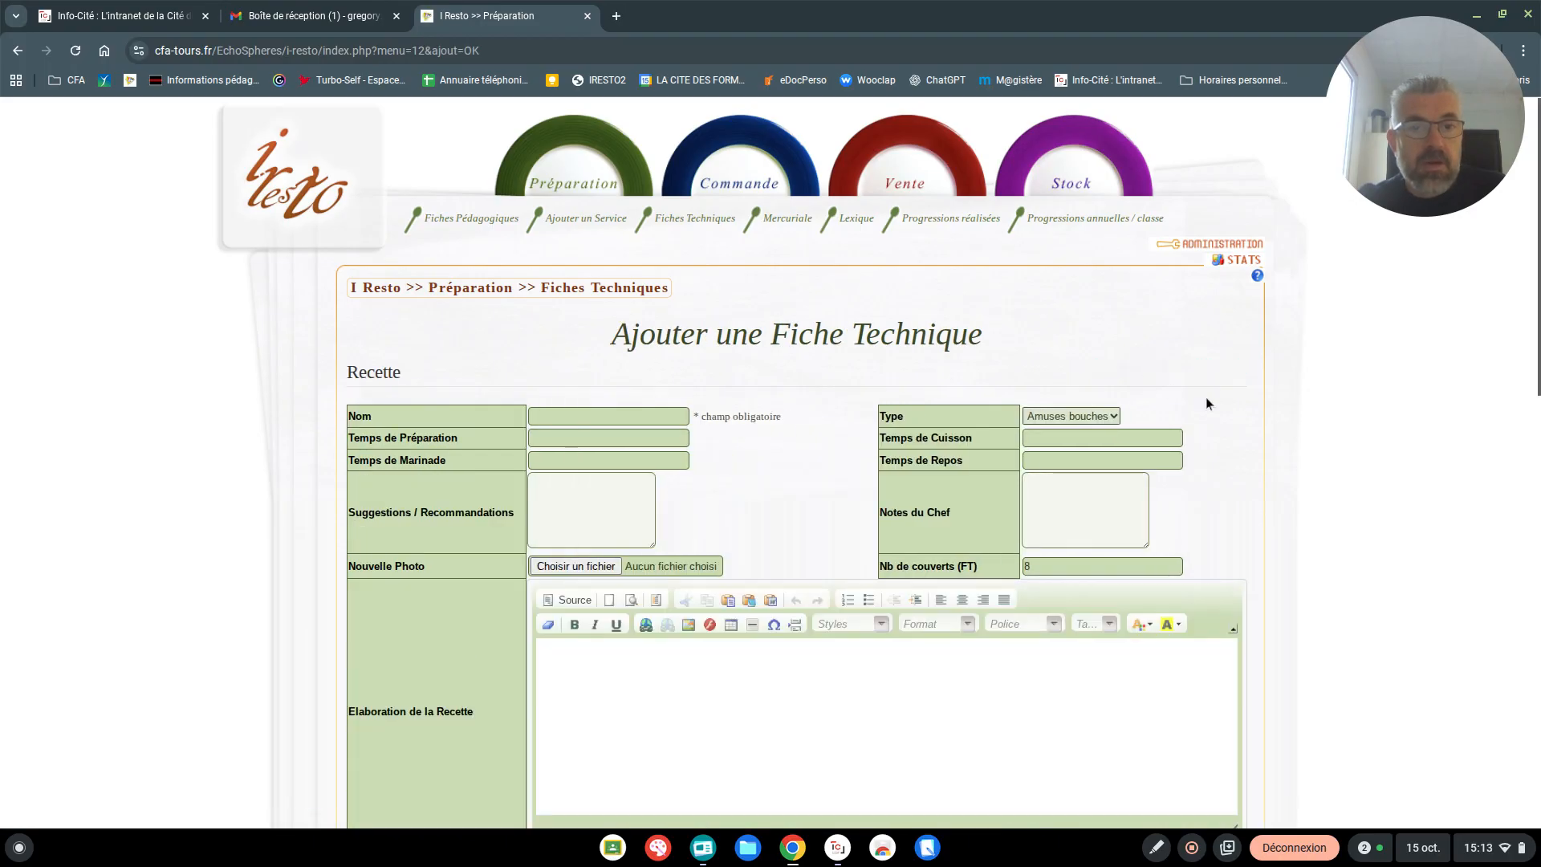
# Enter Titre as the name of the new technical sheet
pyautogui.click(532, 416)
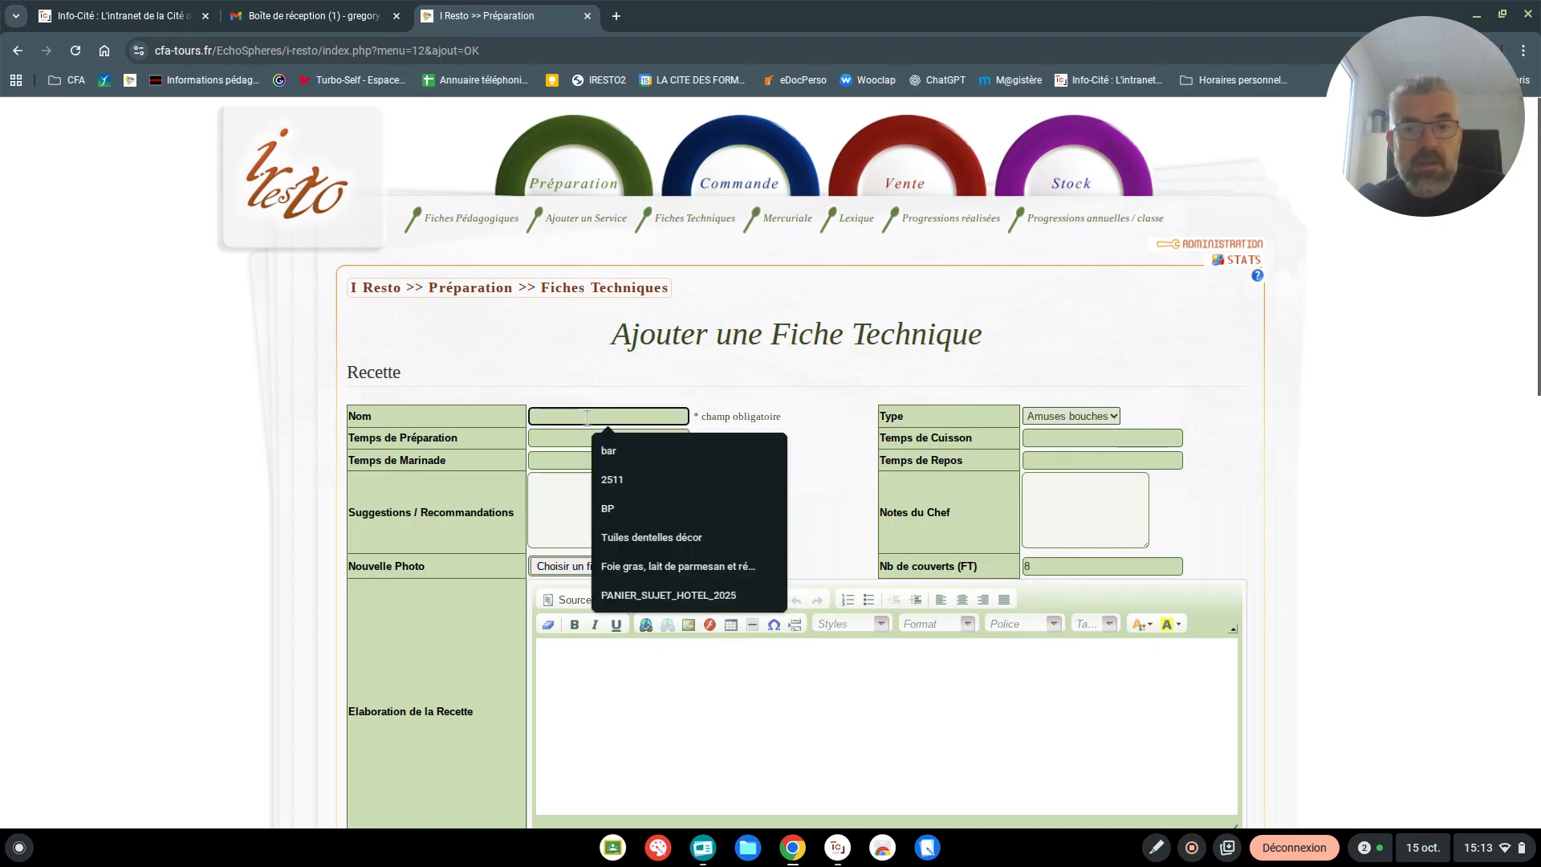
pyautogui.write('Titre')
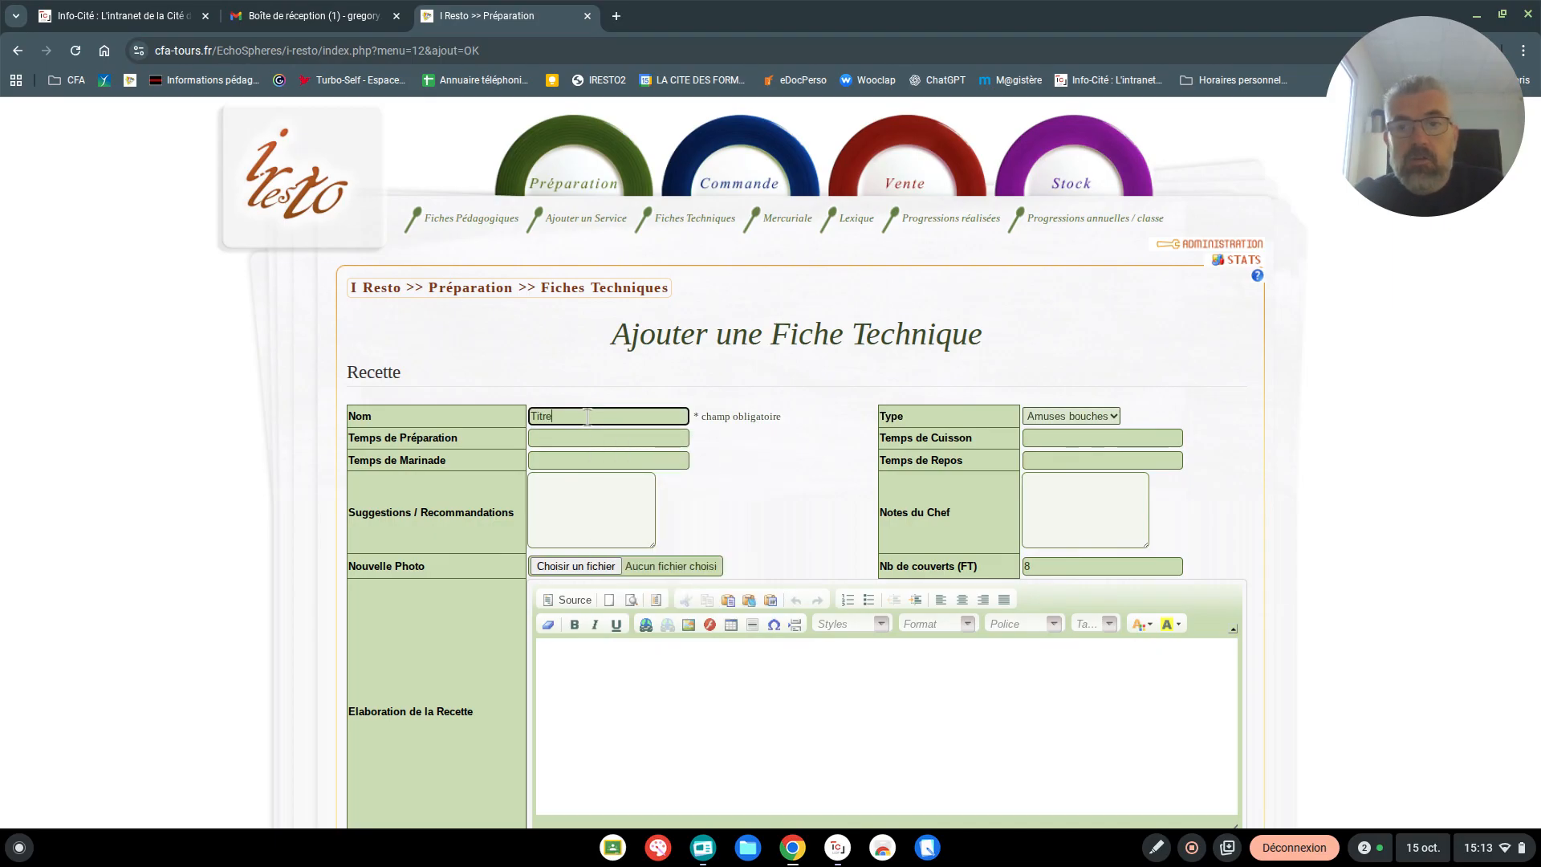
pyautogui.click(580, 460)
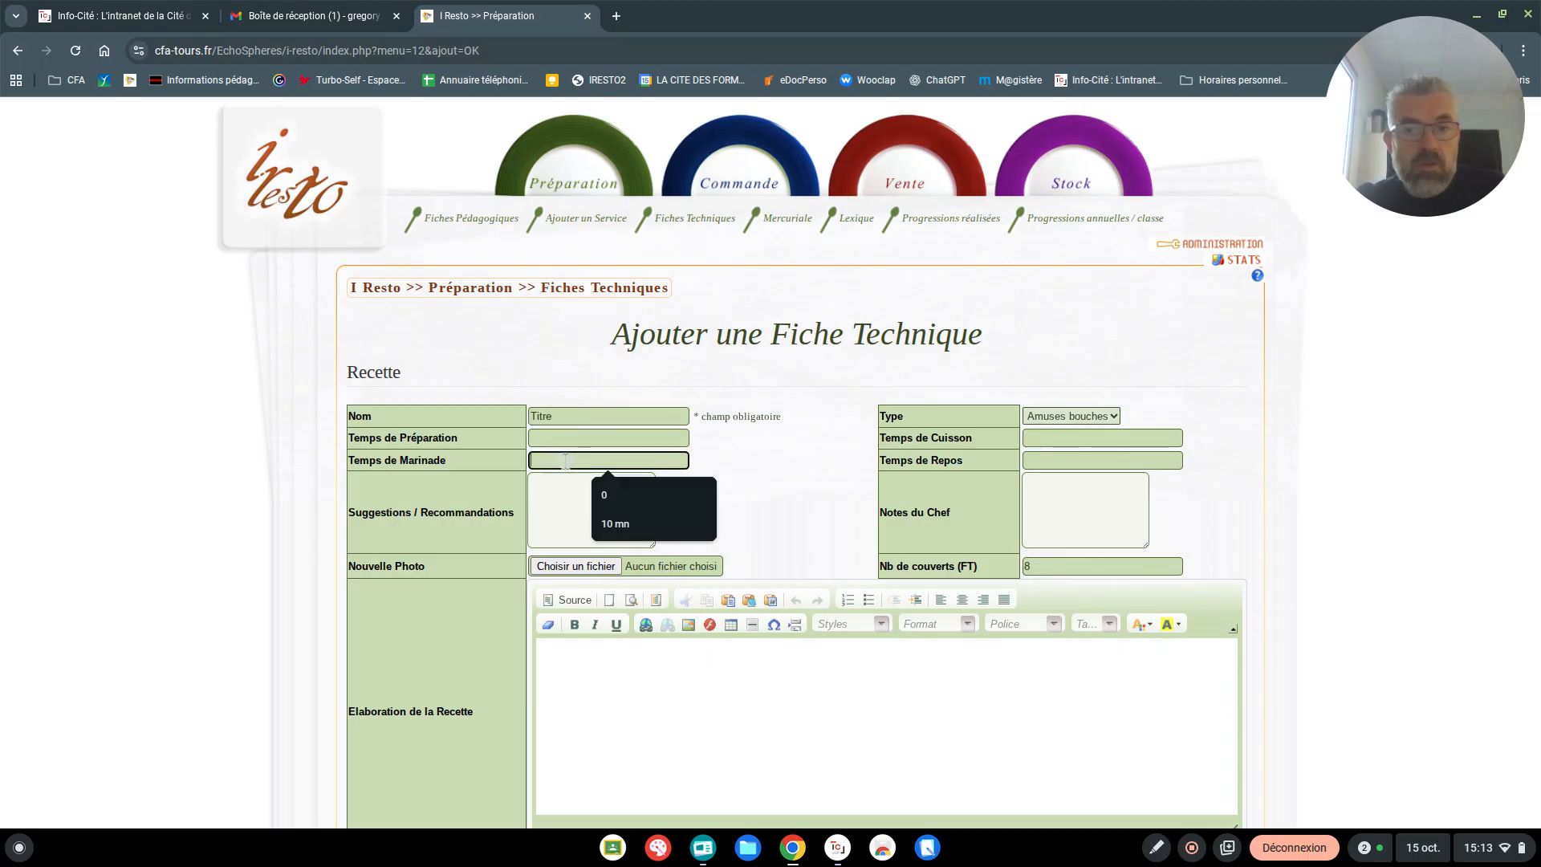
pyautogui.click(575, 416)
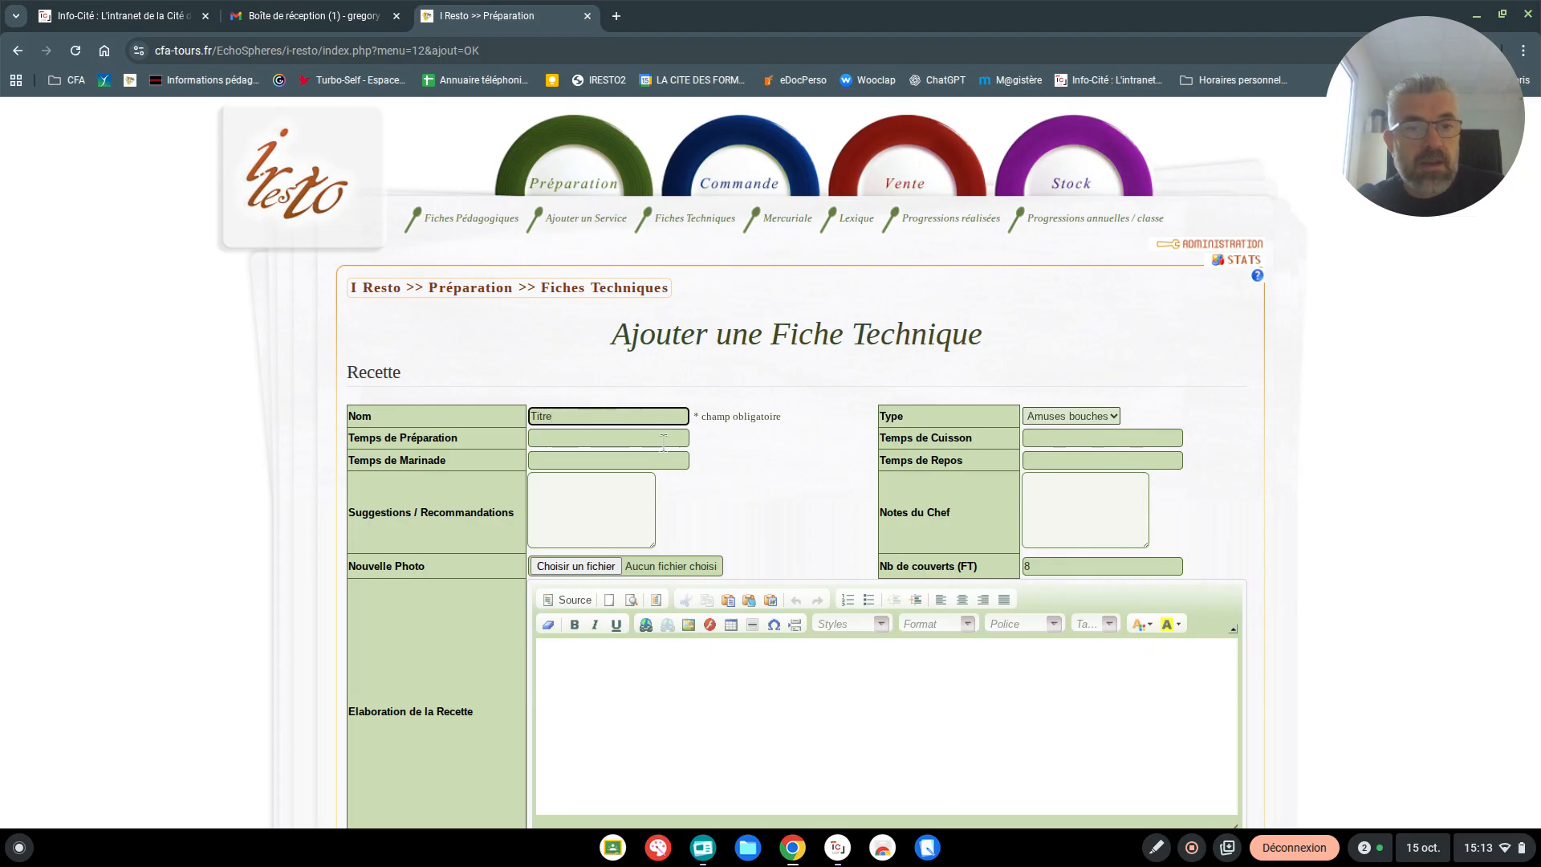
# Set the technical sheet's number of covers to 4
pyautogui.click(1050, 416)
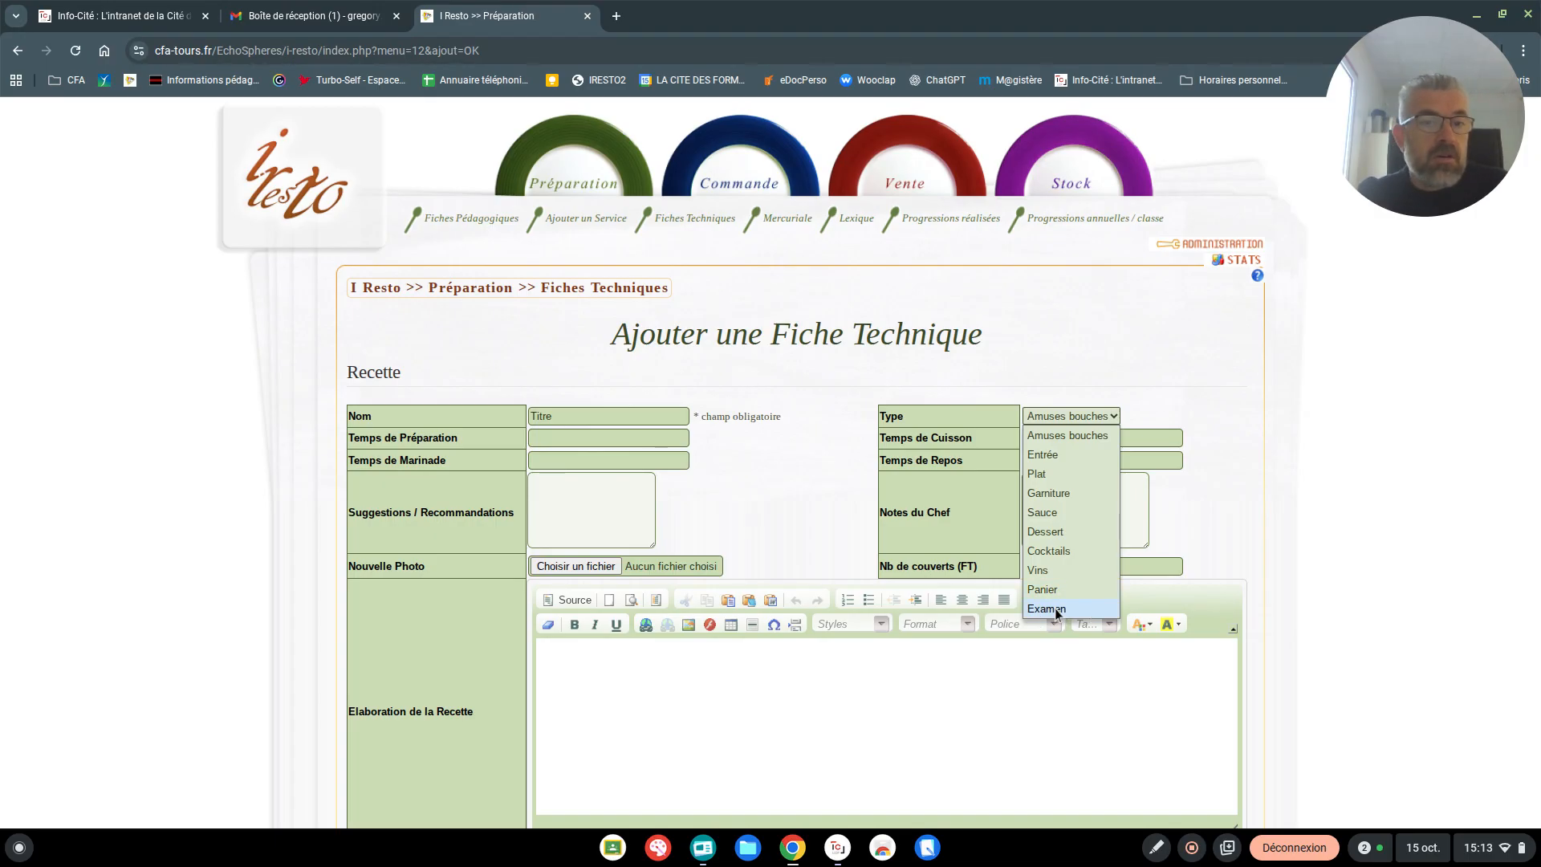
pyautogui.click(789, 699)
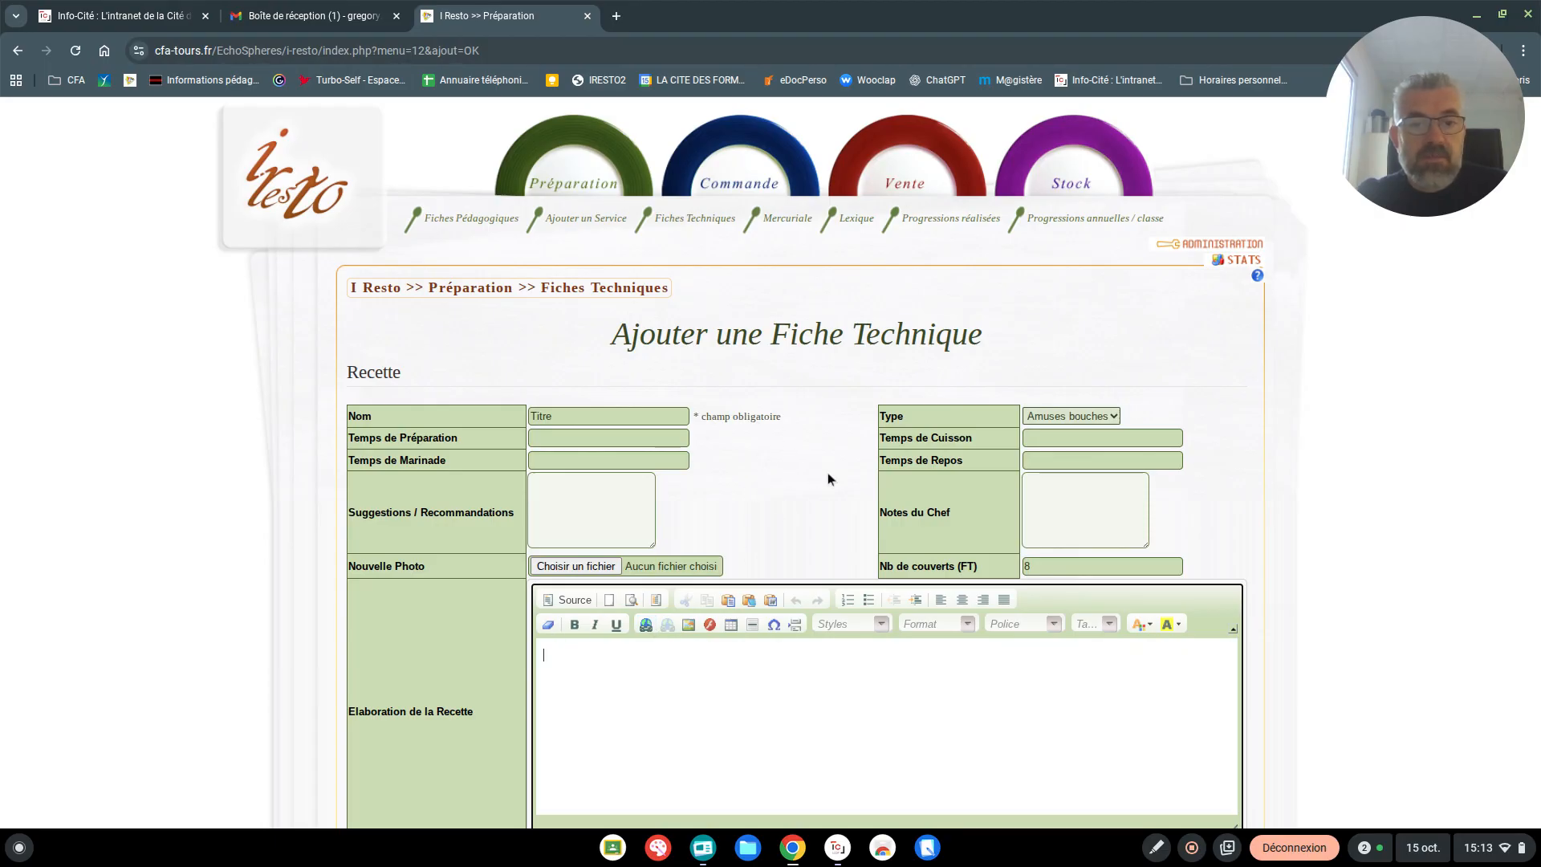
pyautogui.click(1056, 568)
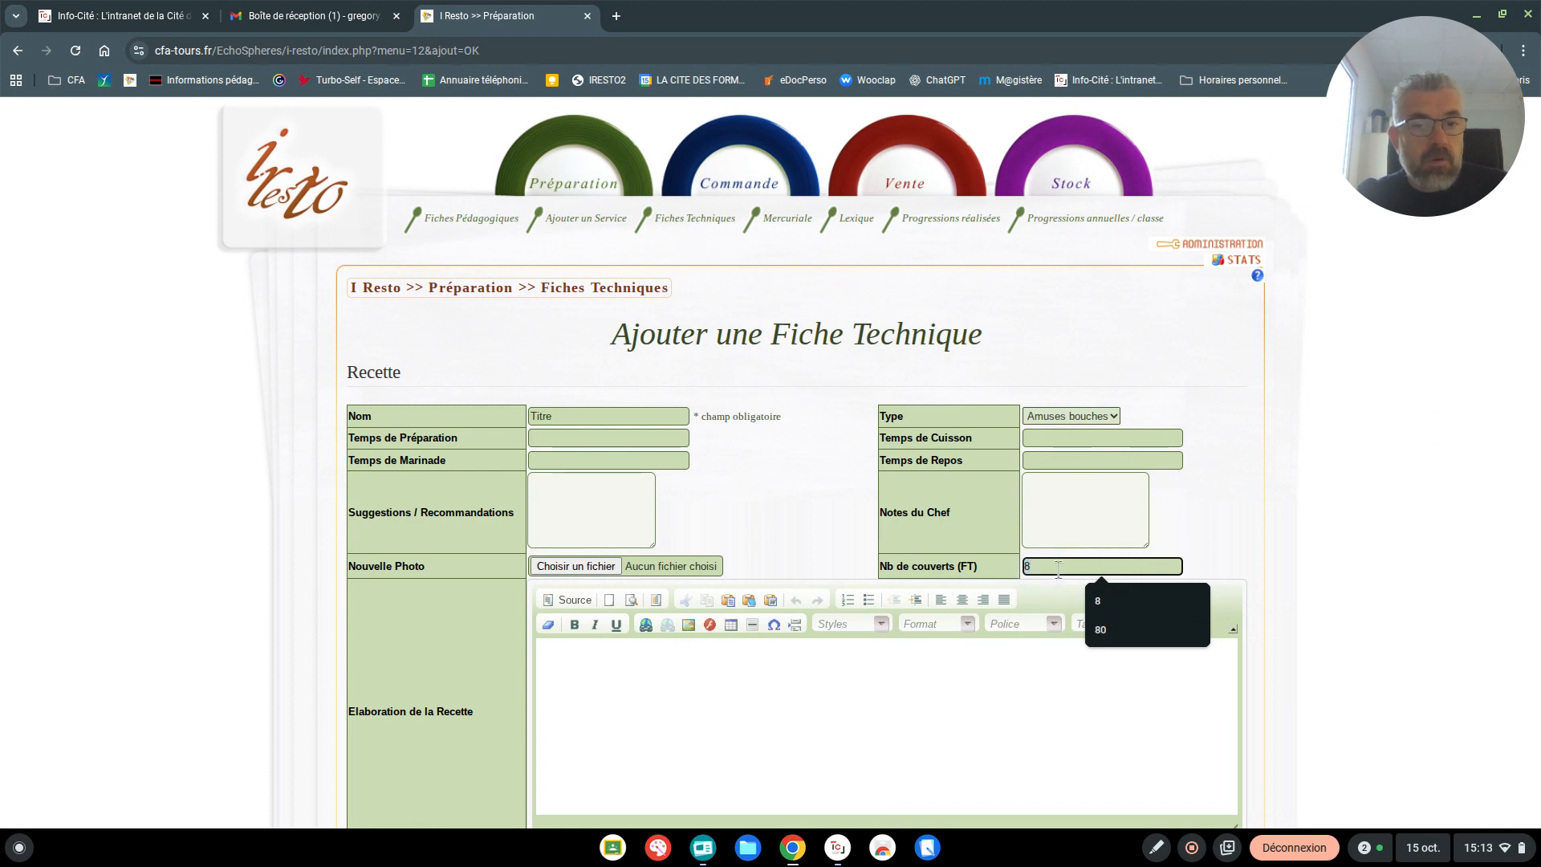
pyautogui.write('50')
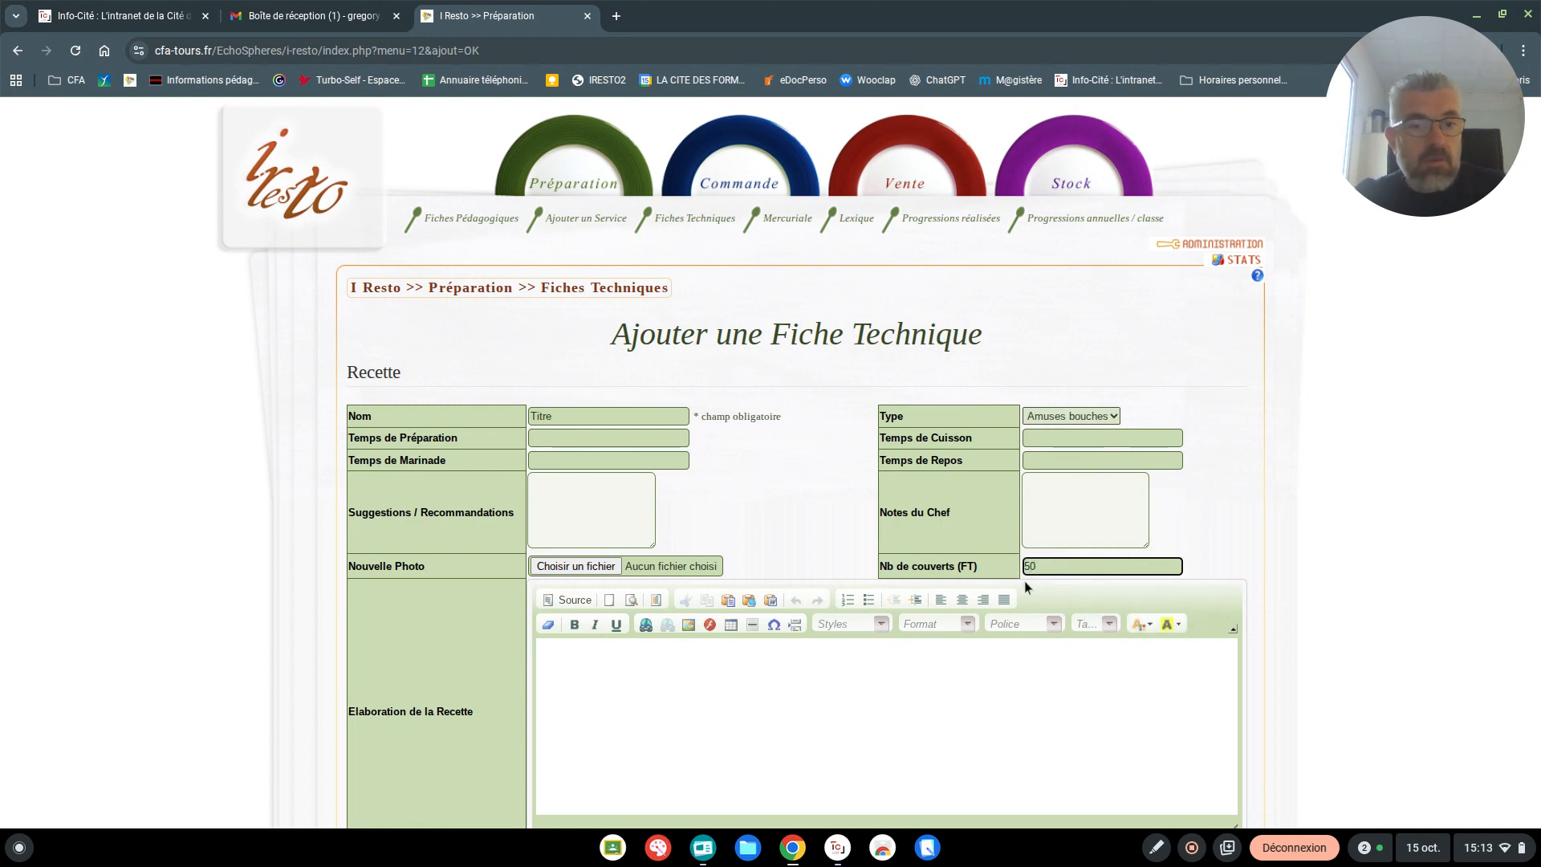
pyautogui.press('BackSpace')
pyautogui.press('BackSpace')
pyautogui.write('4')
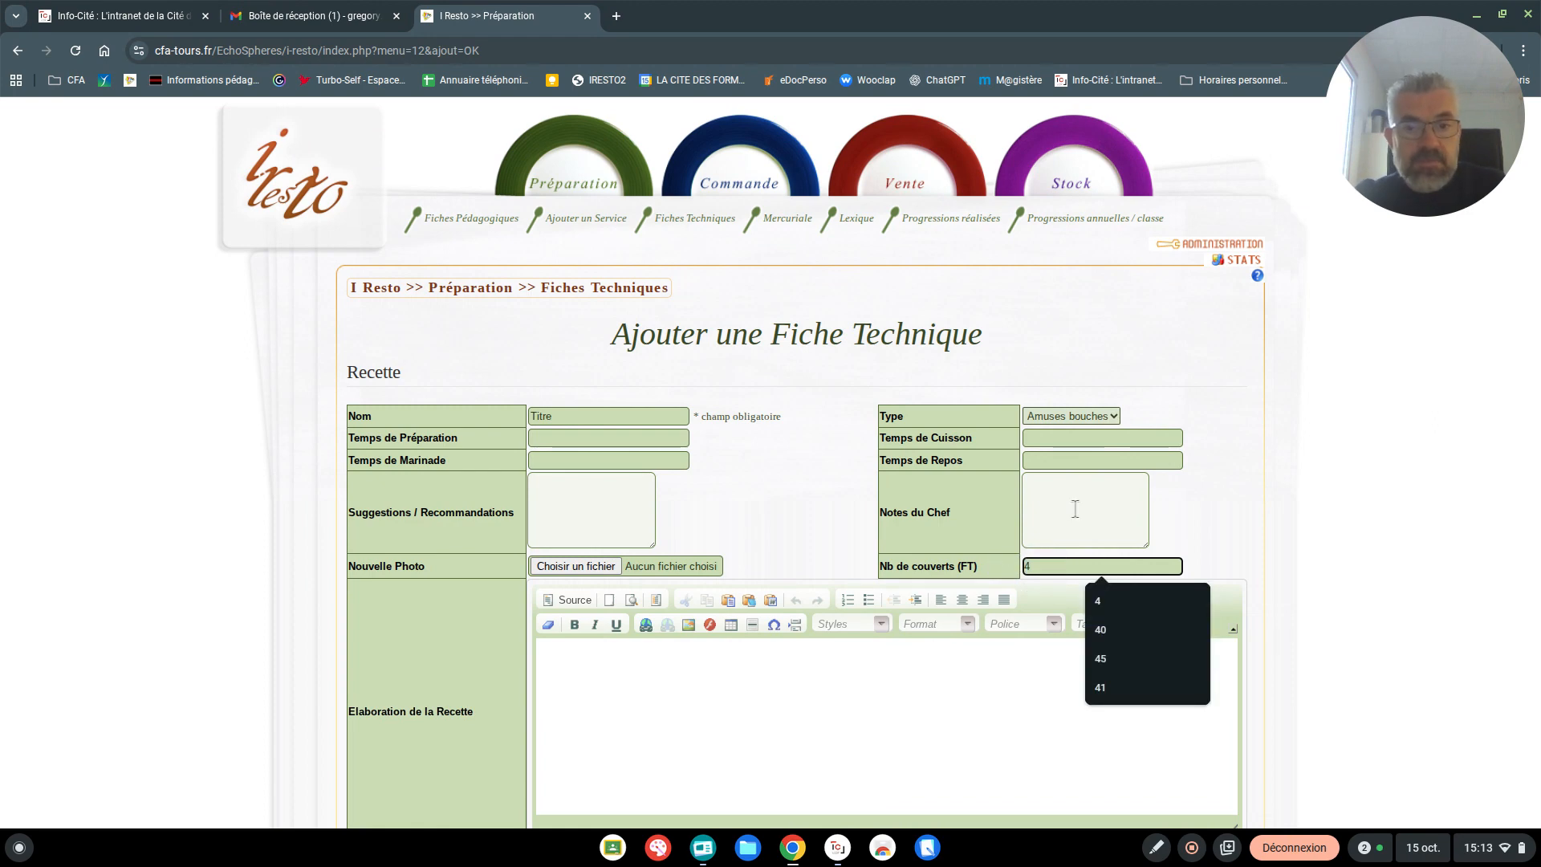
# Write "les étapes de la recettes" in the recipe elaboration text
pyautogui.click(589, 669)
pyautogui.scroll(-3, 562, 666)
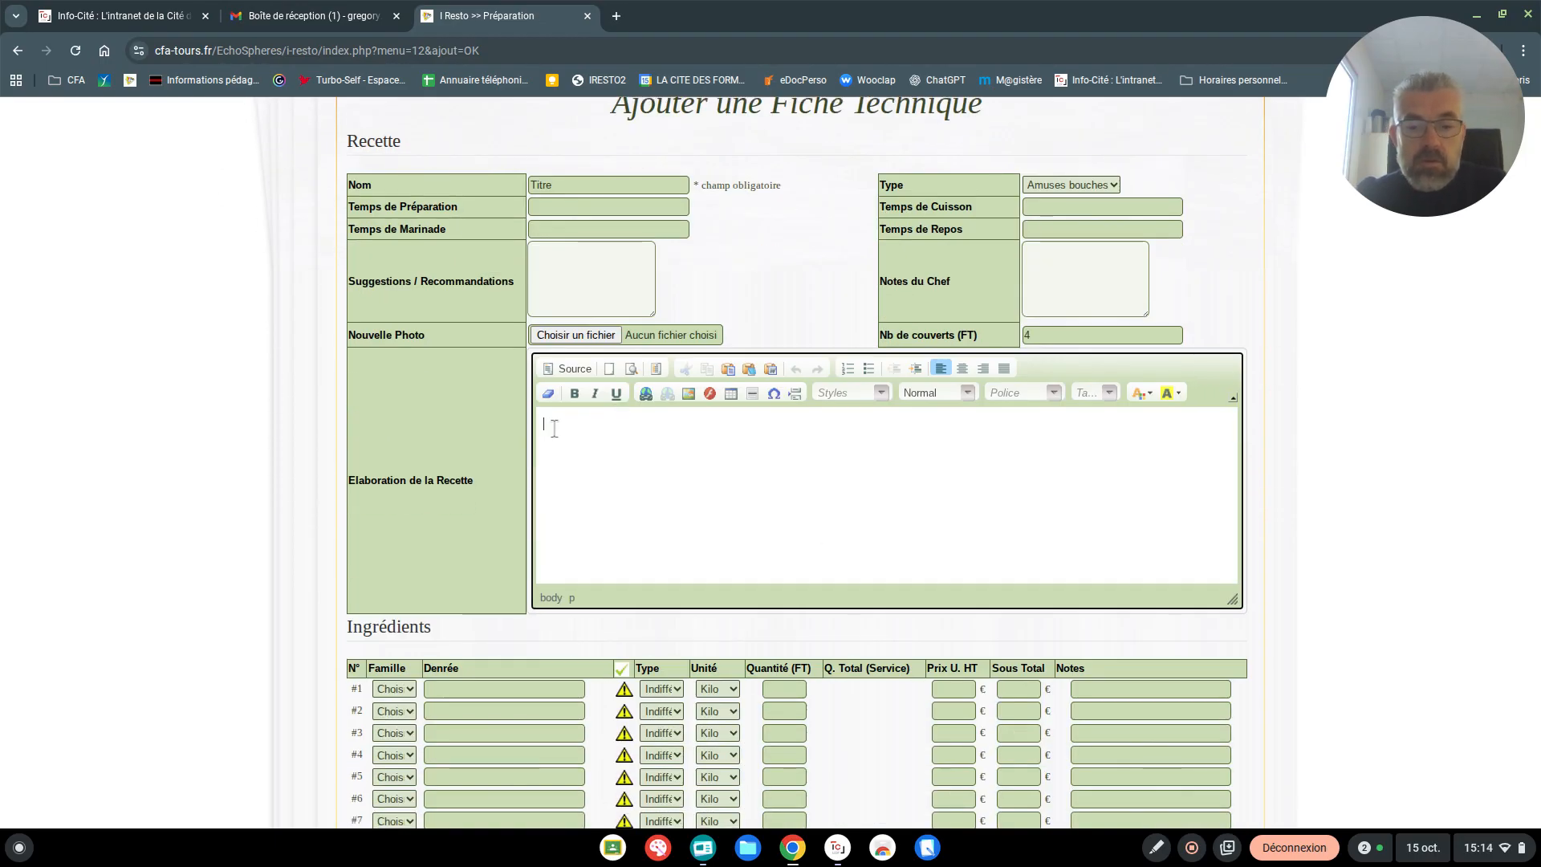
pyautogui.write('Ike')
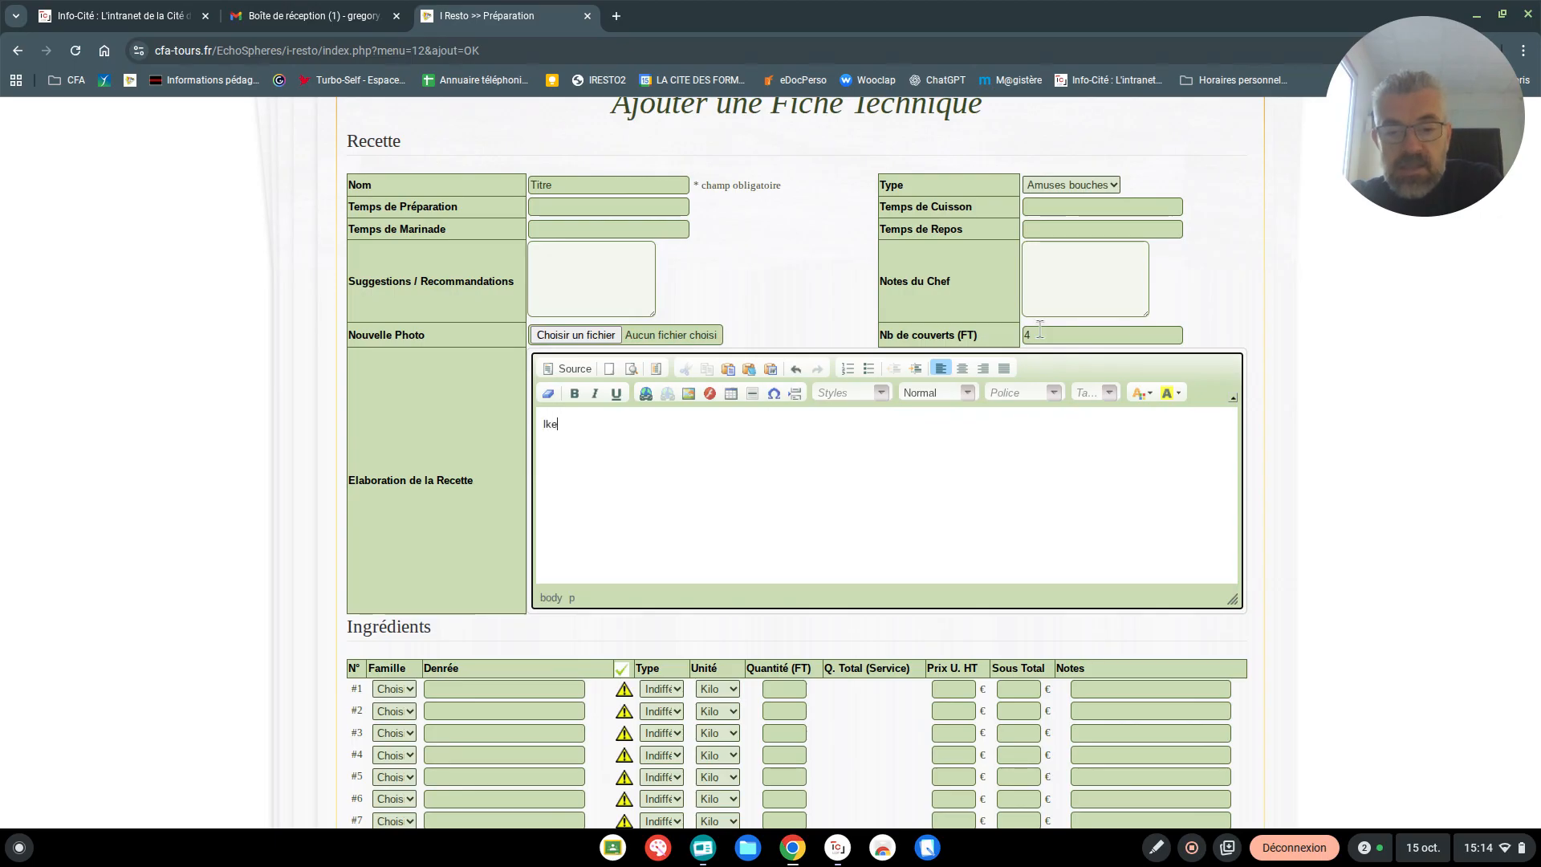
pyautogui.press('BackSpace')
pyautogui.press('BackSpace')
pyautogui.write('es é')
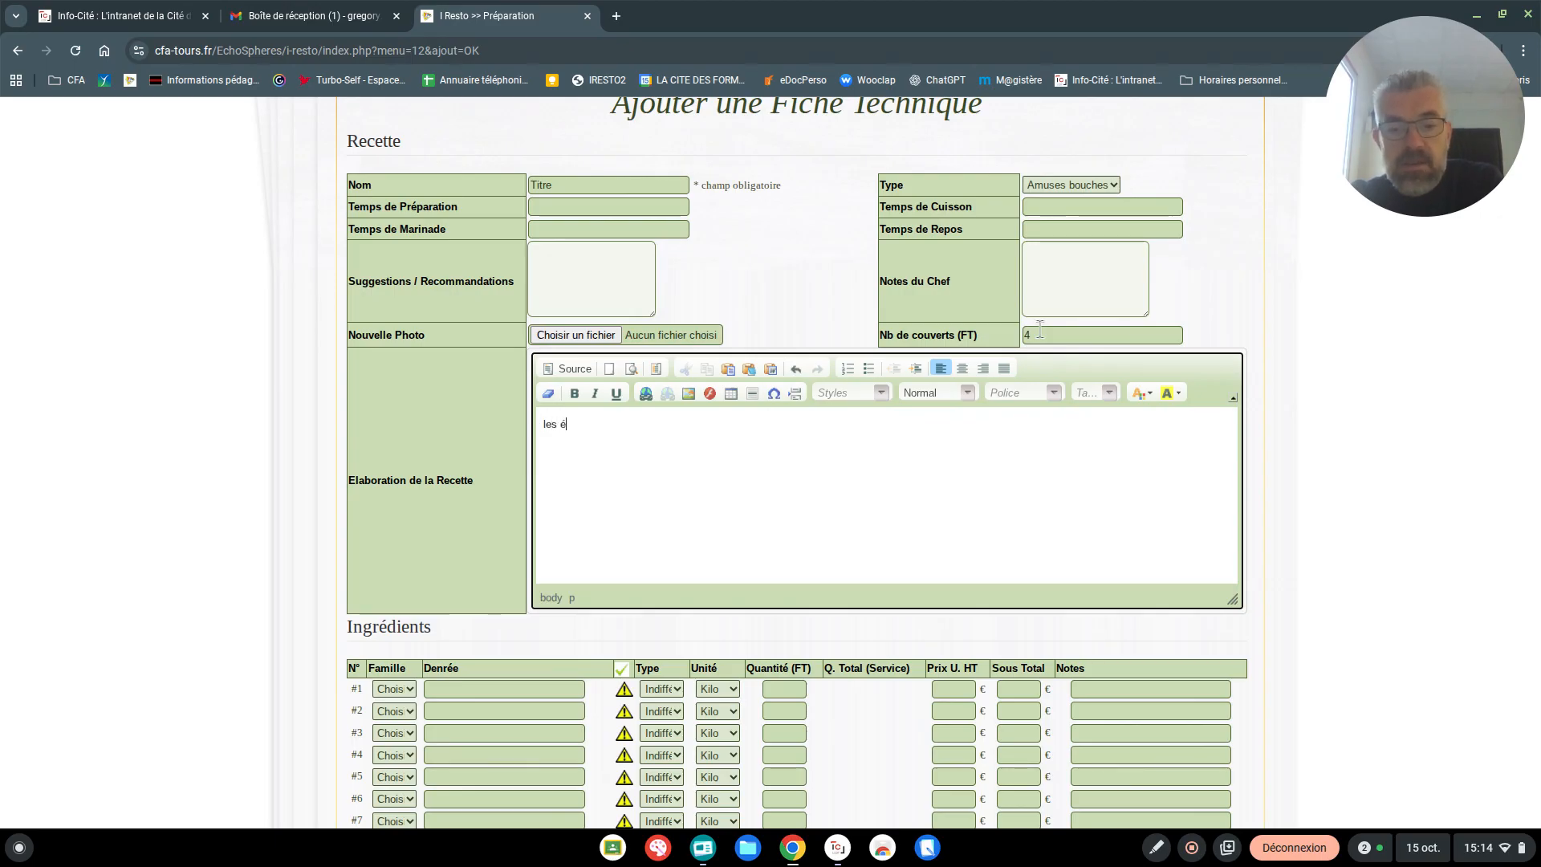
pyautogui.write('tapes de')
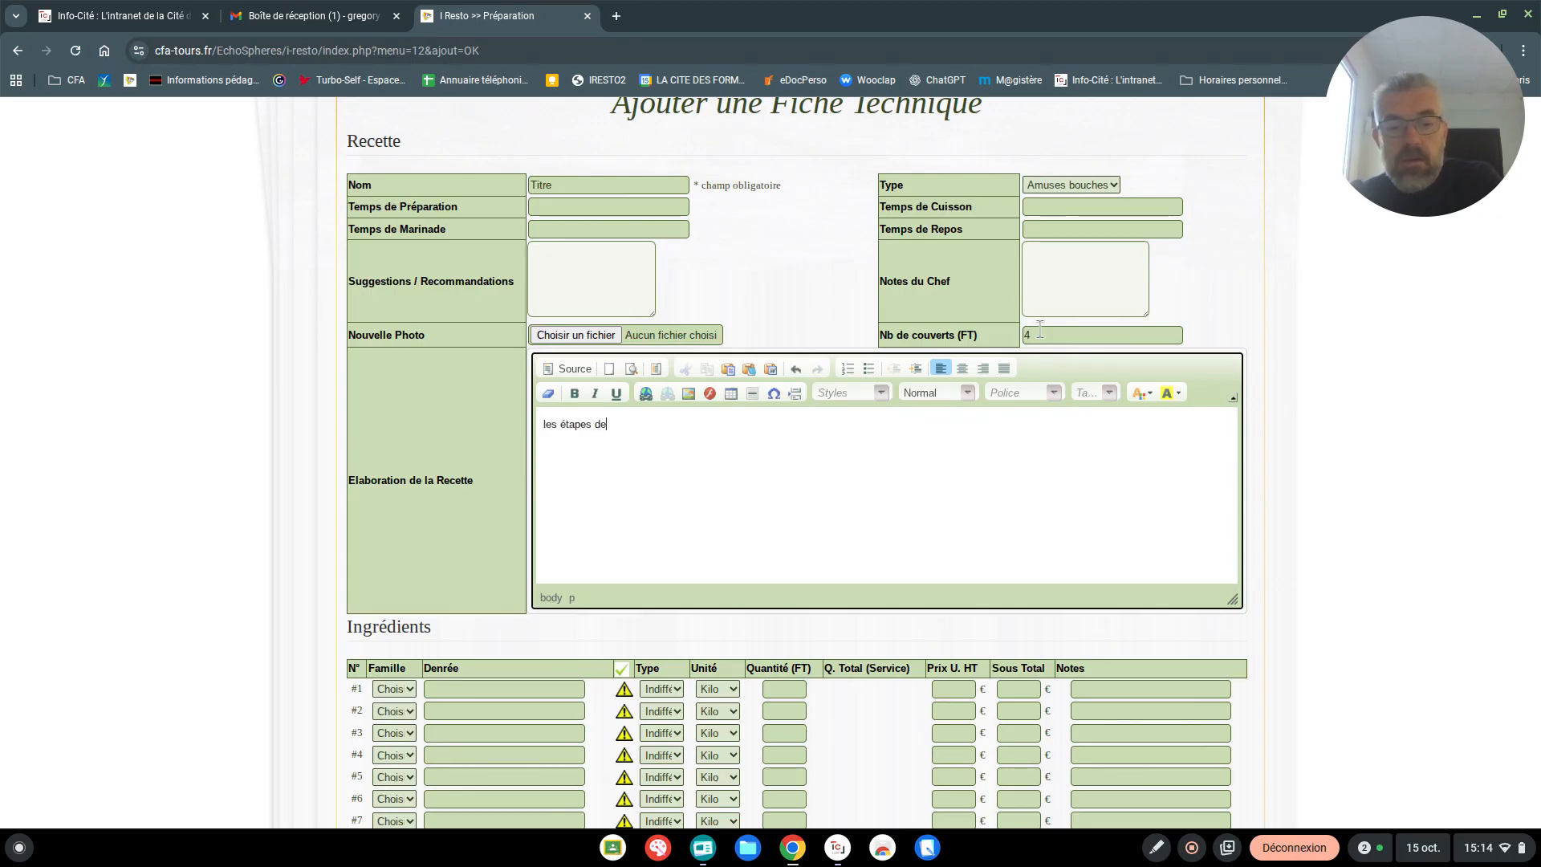
pyautogui.write(' la recettes')
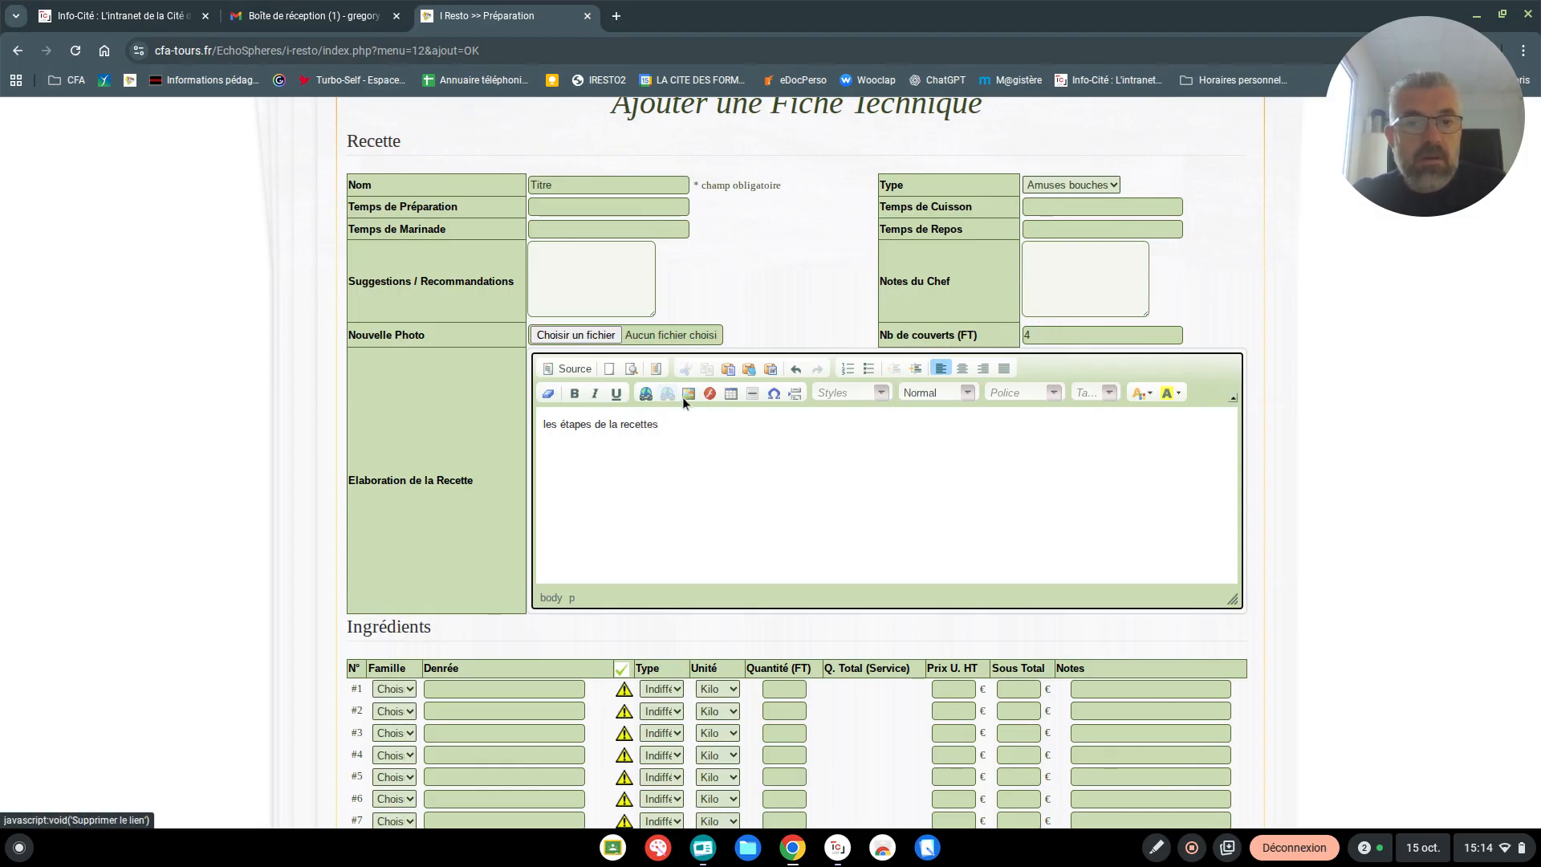
# Make the text "les étapes de la recettes" bold
pyautogui.moveTo(668, 425); pyautogui.dragTo(541, 425)
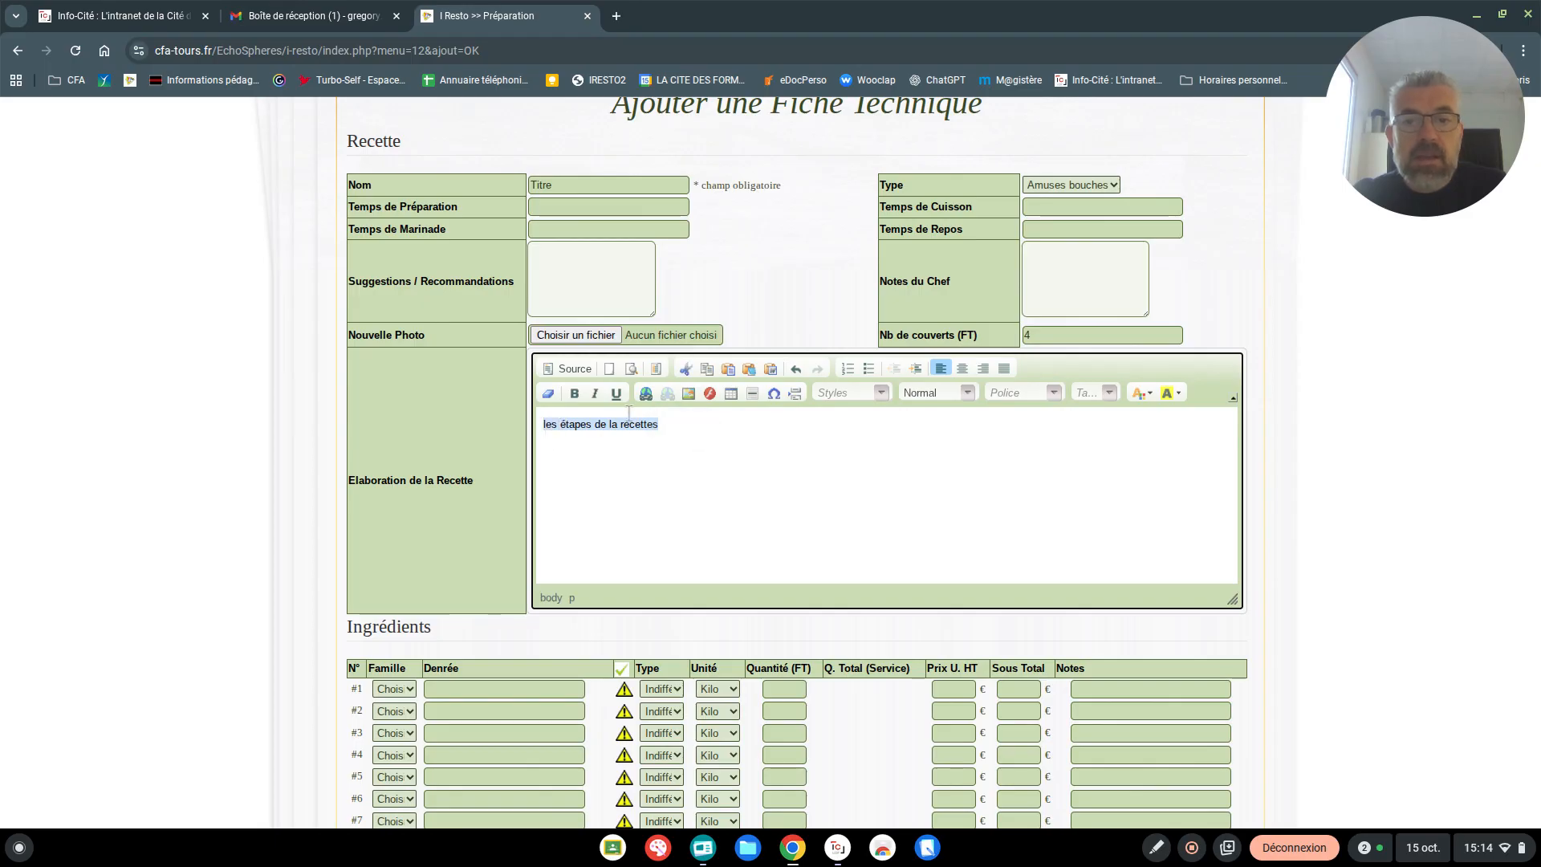
pyautogui.click(575, 393)
pyautogui.click(700, 417)
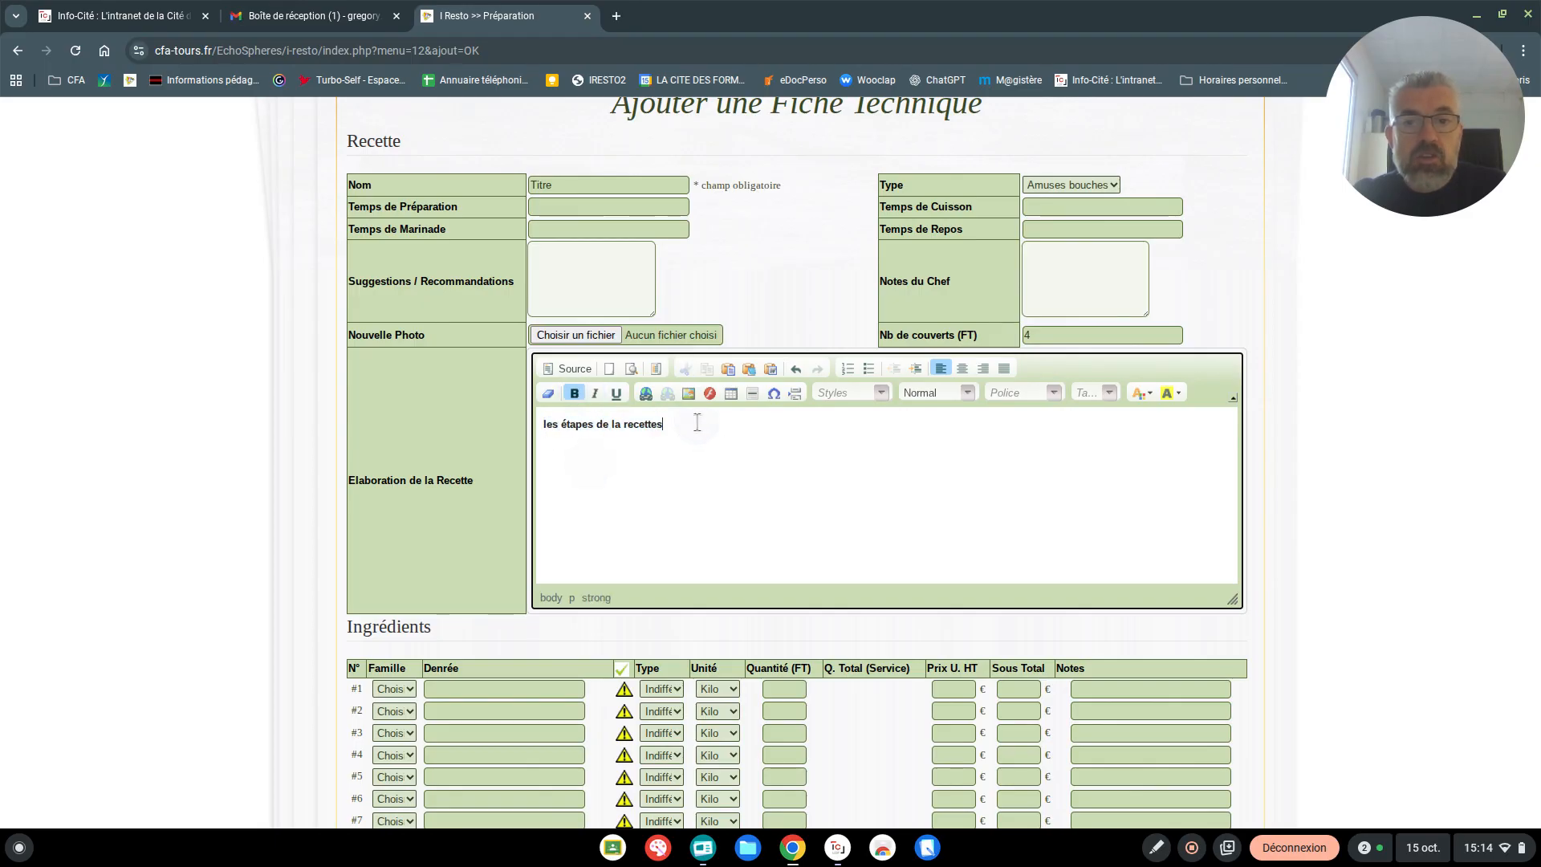
pyautogui.scroll(-1, 644, 496)
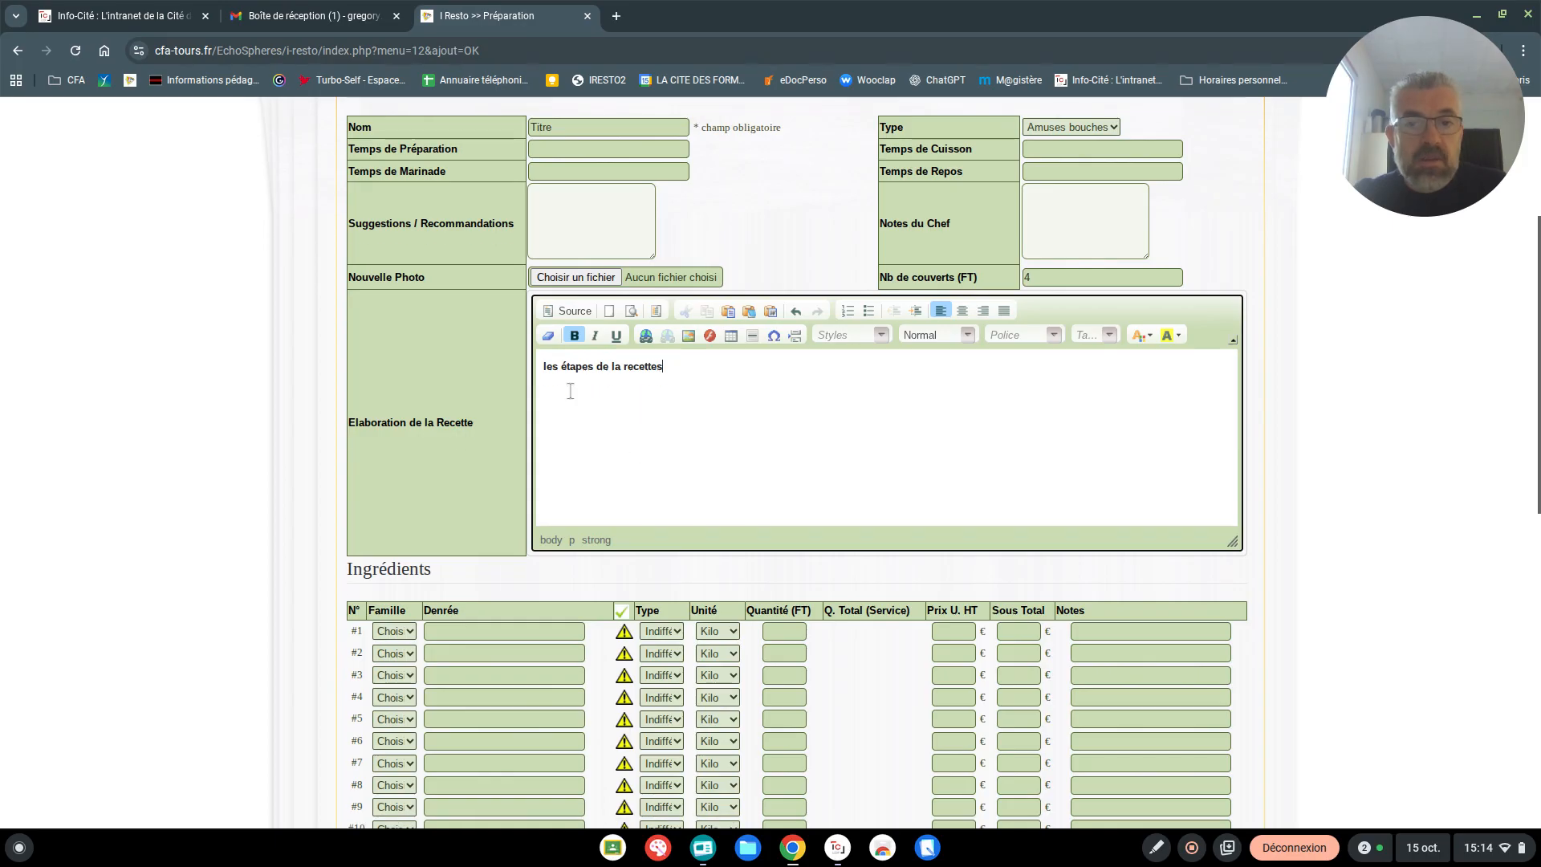
pyautogui.scroll(-2, 811, 414)
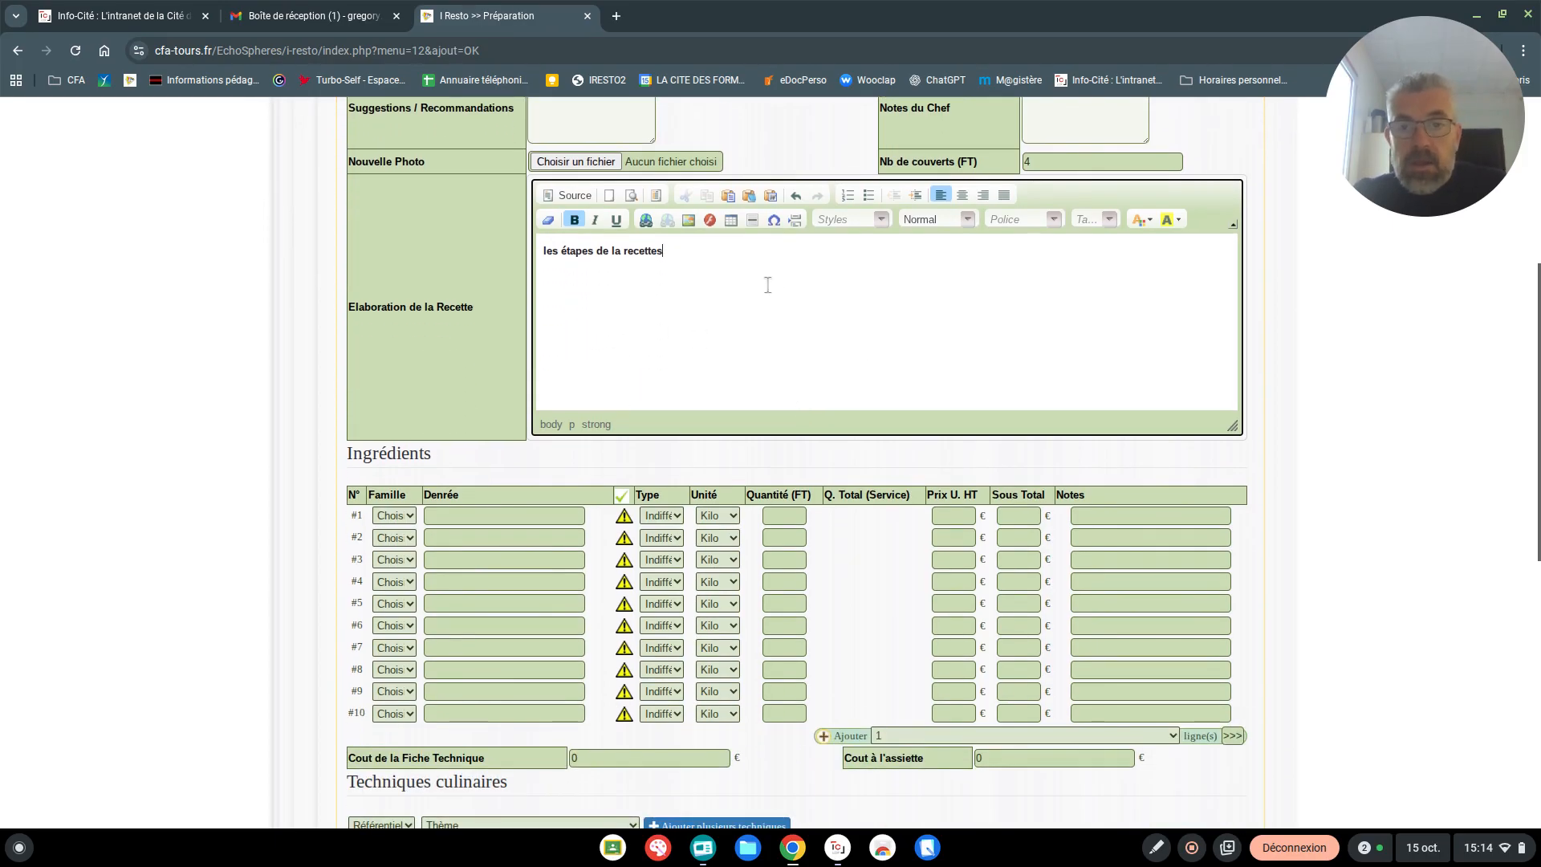
pyautogui.scroll(-1, 802, 277)
pyautogui.scroll(4, 833, 234)
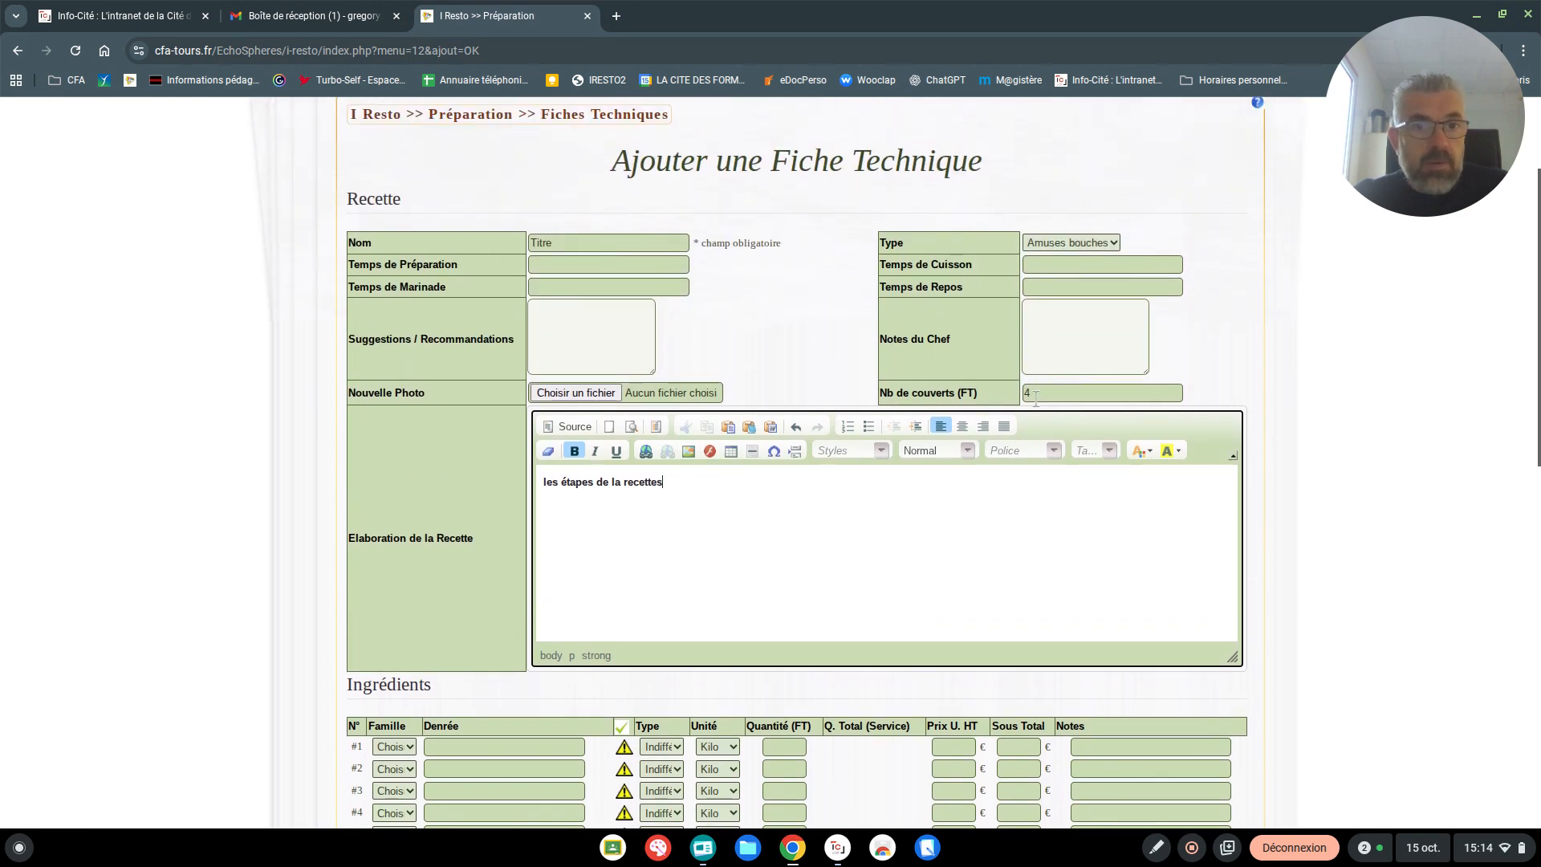
pyautogui.scroll(-3, 757, 543)
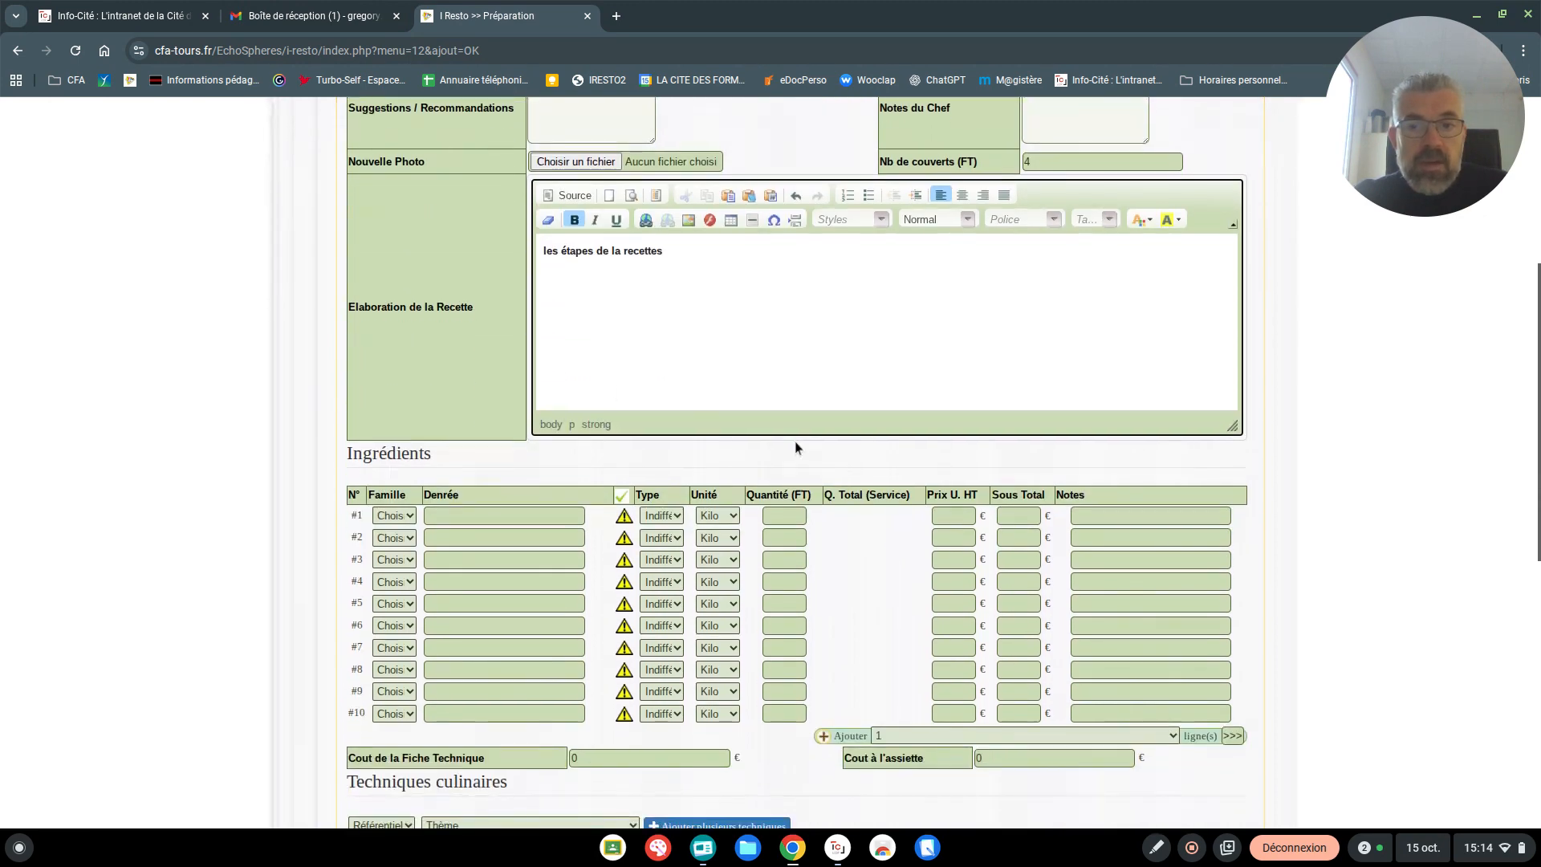
pyautogui.click(454, 516)
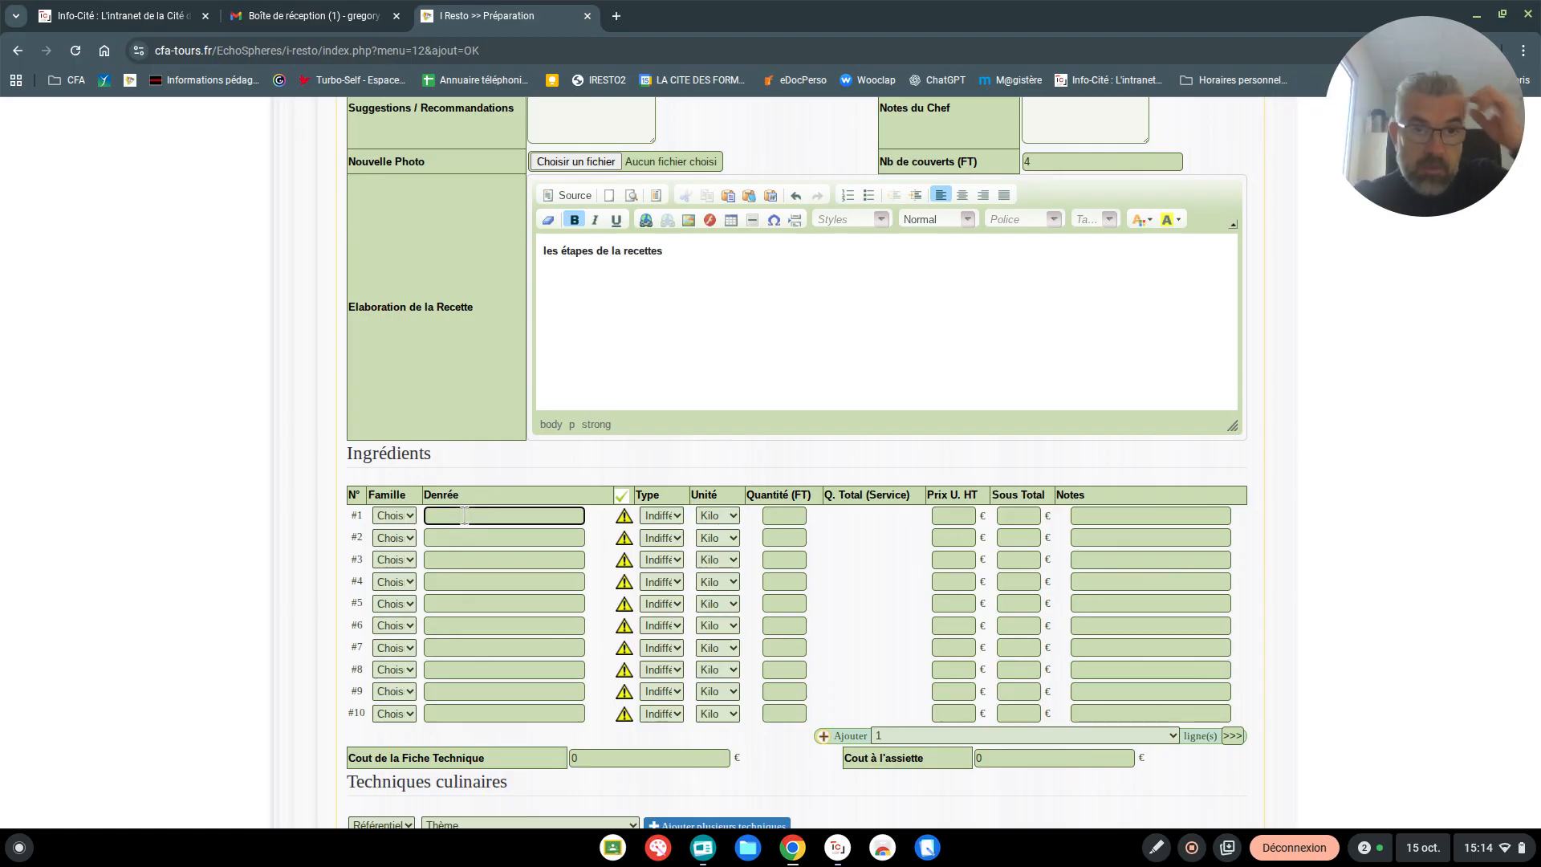
# Change the technical sheet's name to pâte brisée
pyautogui.scroll(5, 416, 488)
pyautogui.click(408, 416)
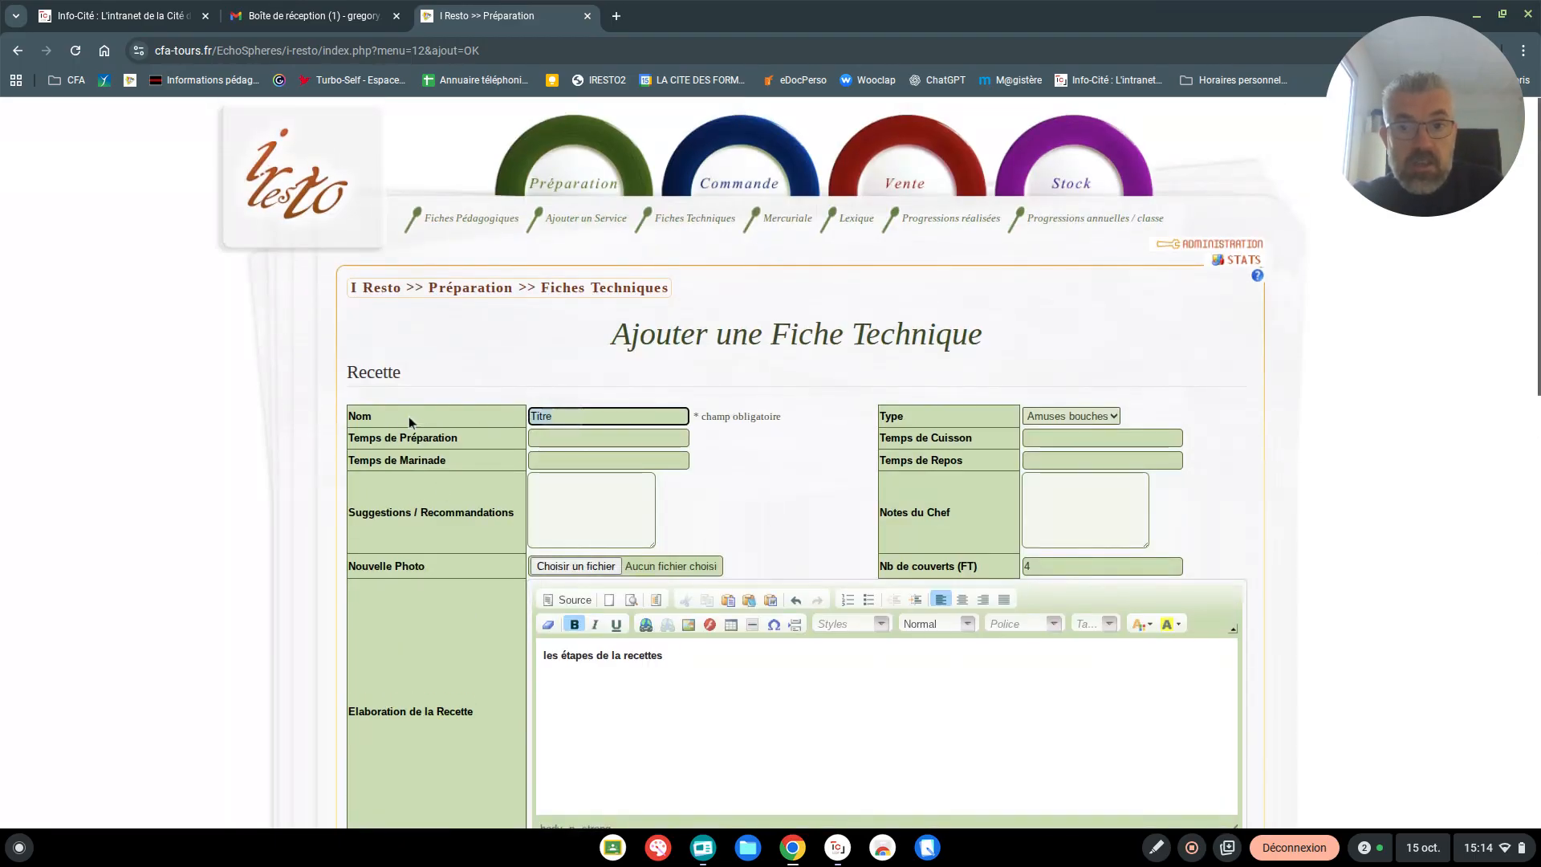
pyautogui.write('Tarte')
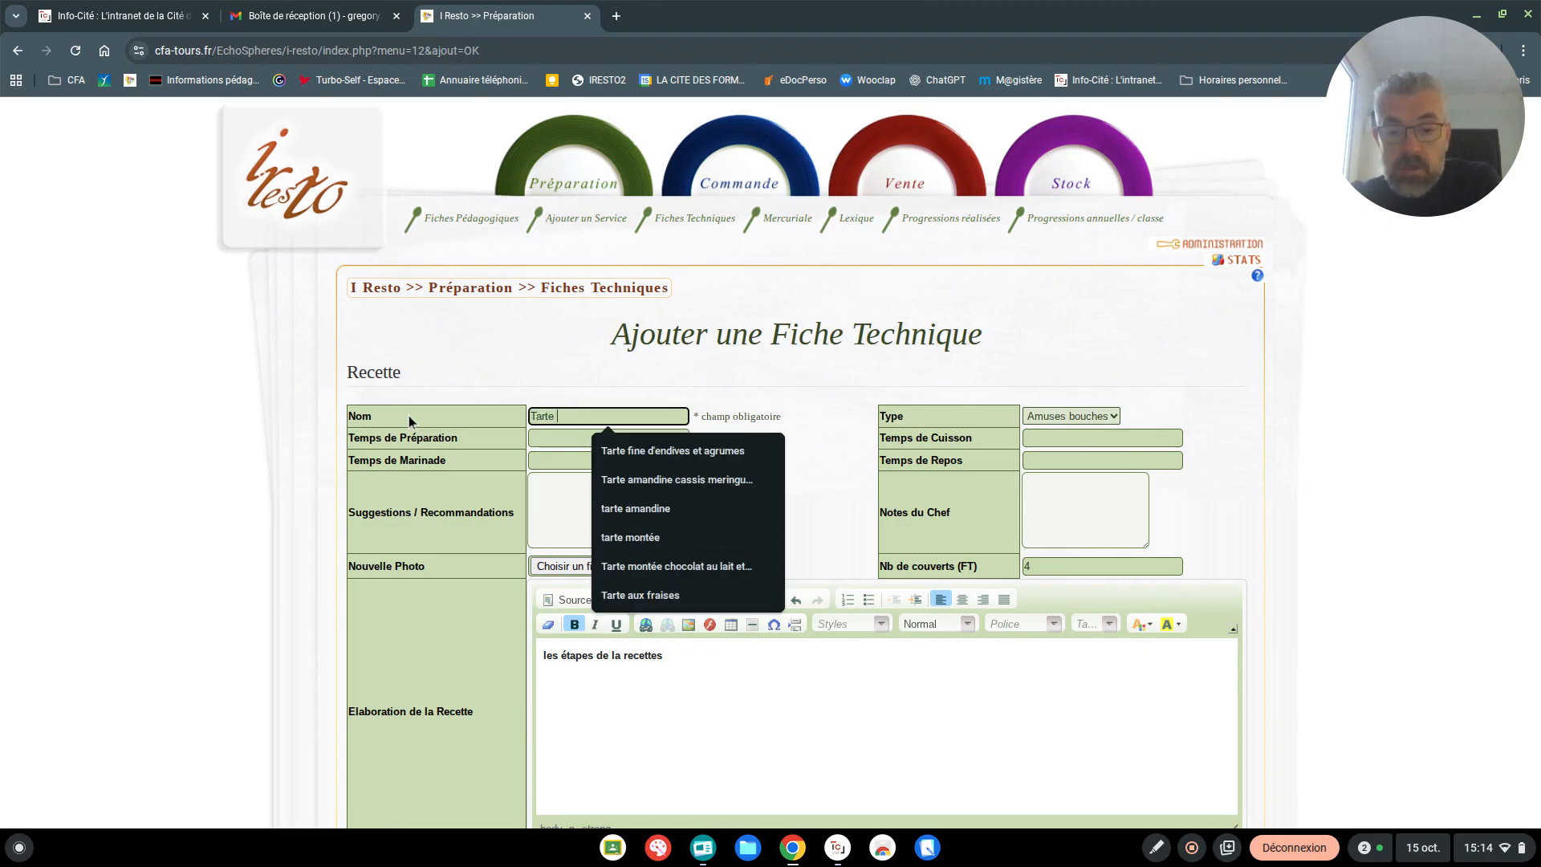
pyautogui.press('BackSpace')
pyautogui.press('BackSpace')
pyautogui.press('BackSpace')
pyautogui.press('BackSpace')
pyautogui.press('BackSpace')
pyautogui.press('BackSpace')
pyautogui.write('Pâ')
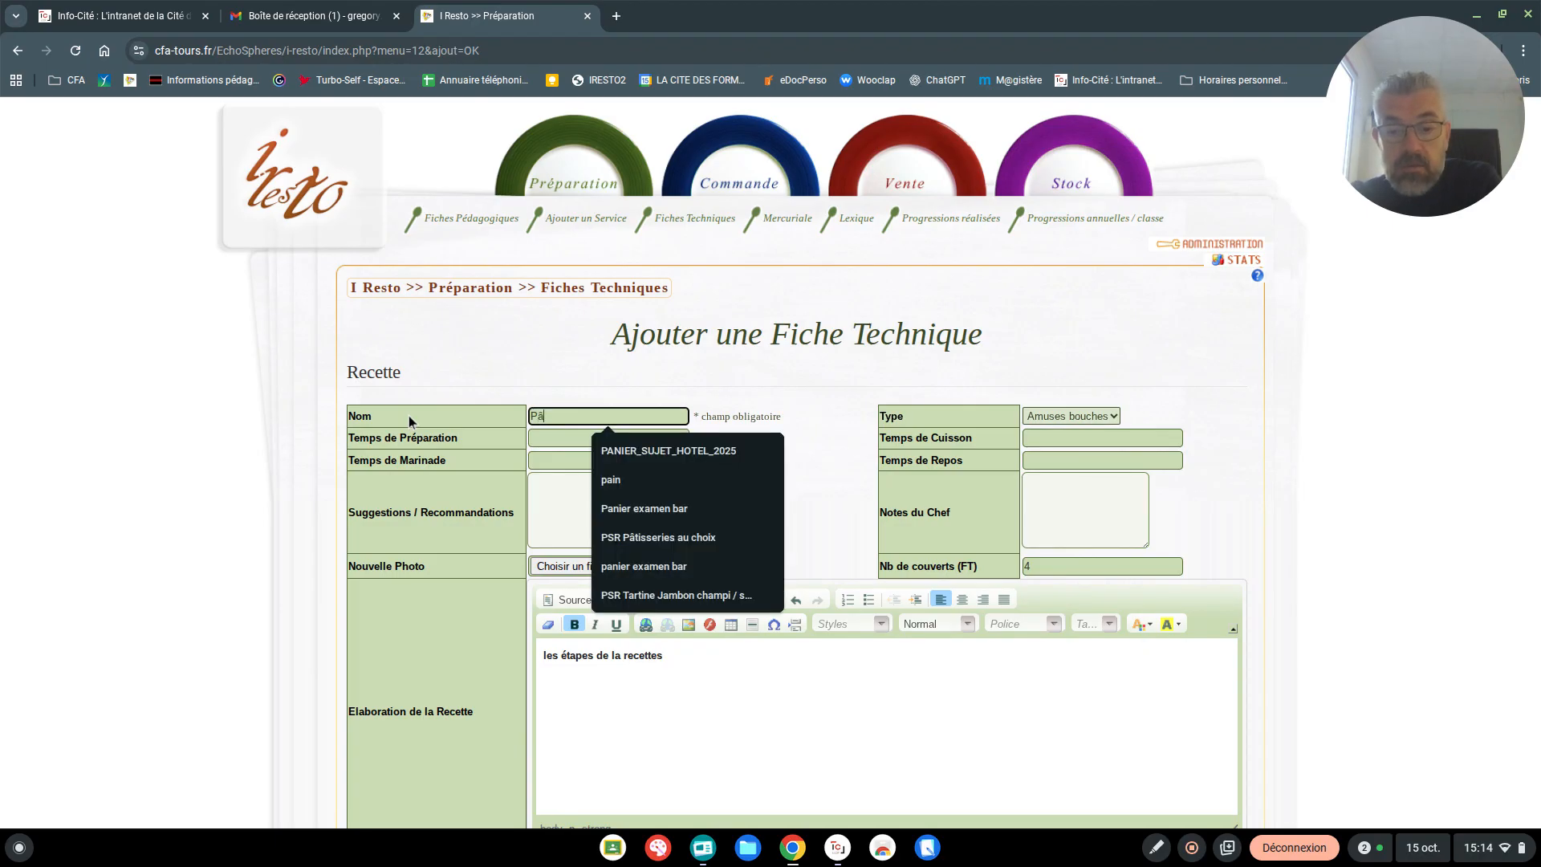
pyautogui.write('te vrisée')
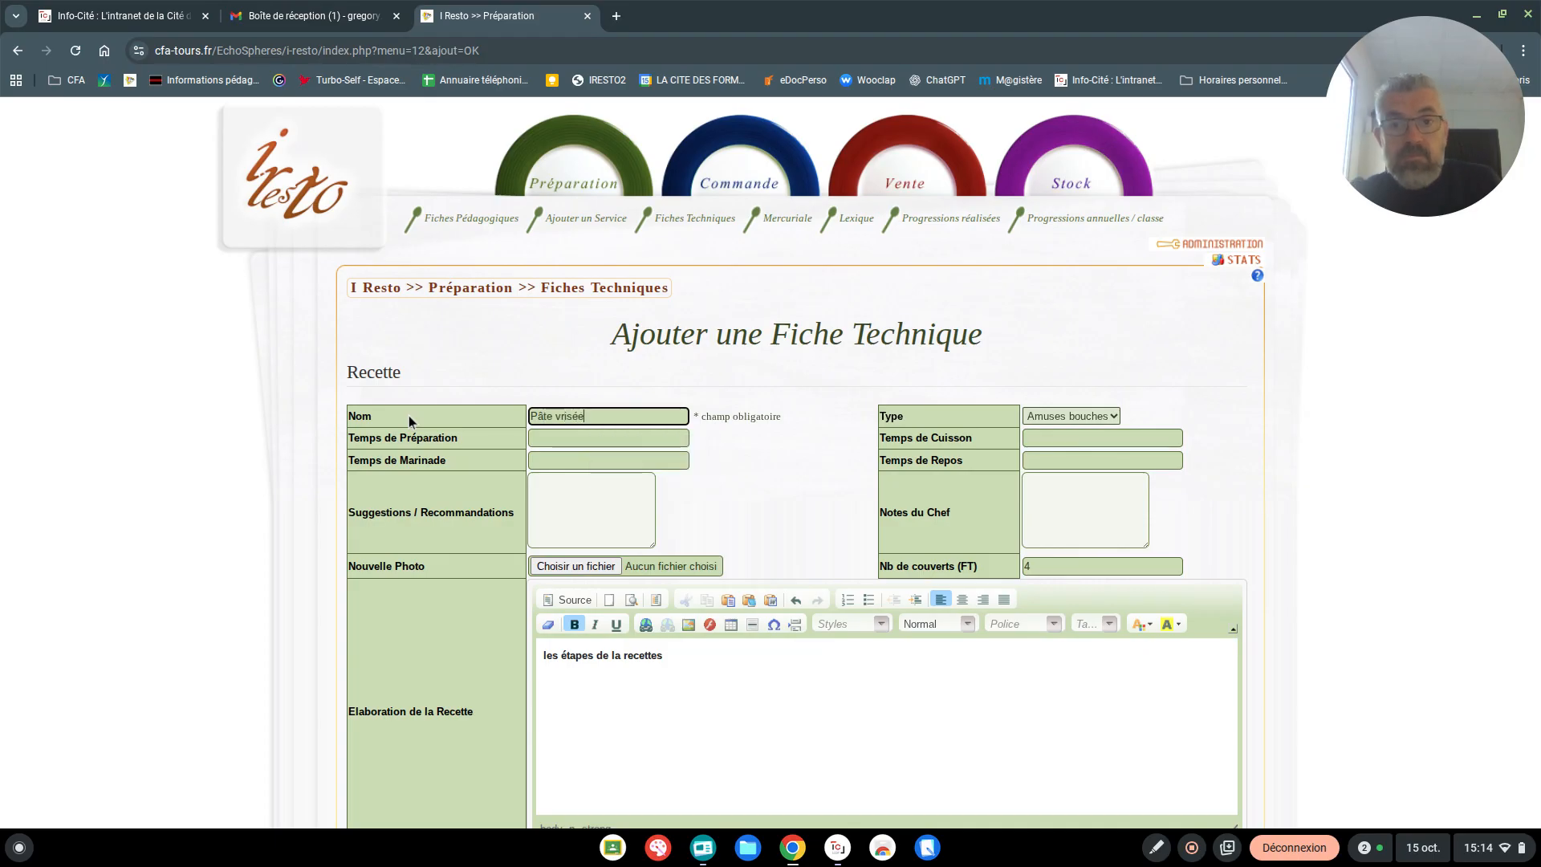
pyautogui.press('BackSpace')
pyautogui.press('BackSpace')
pyautogui.press('BackSpace')
pyautogui.press('BackSpace')
pyautogui.press('BackSpace')
pyautogui.press('BackSpace')
pyautogui.write('brisée')
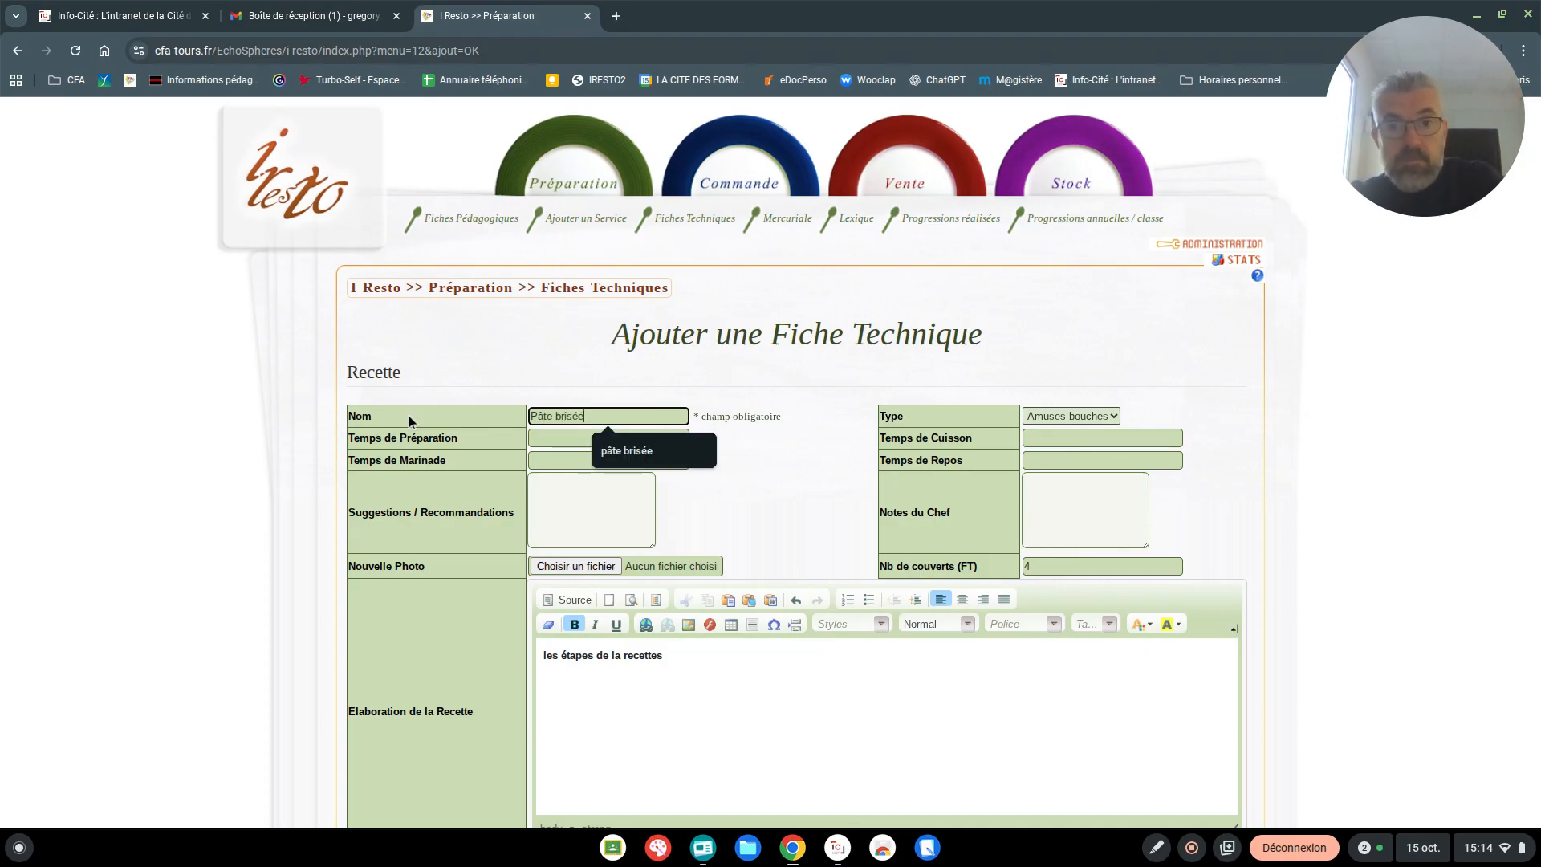
pyautogui.click(622, 450)
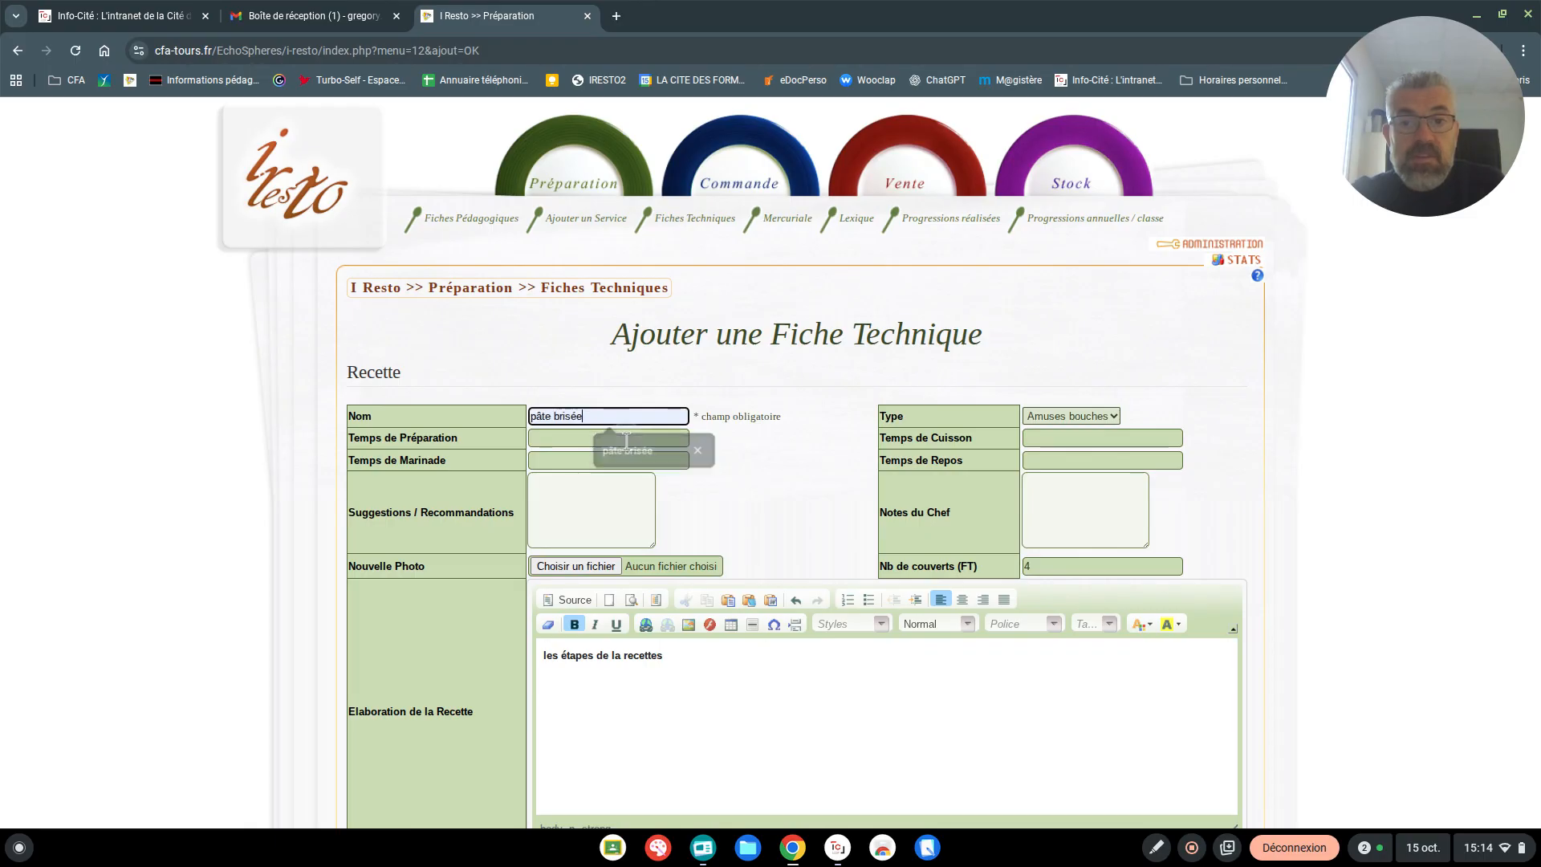
# Set the technical sheet's type to Dessert
pyautogui.click(1056, 416)
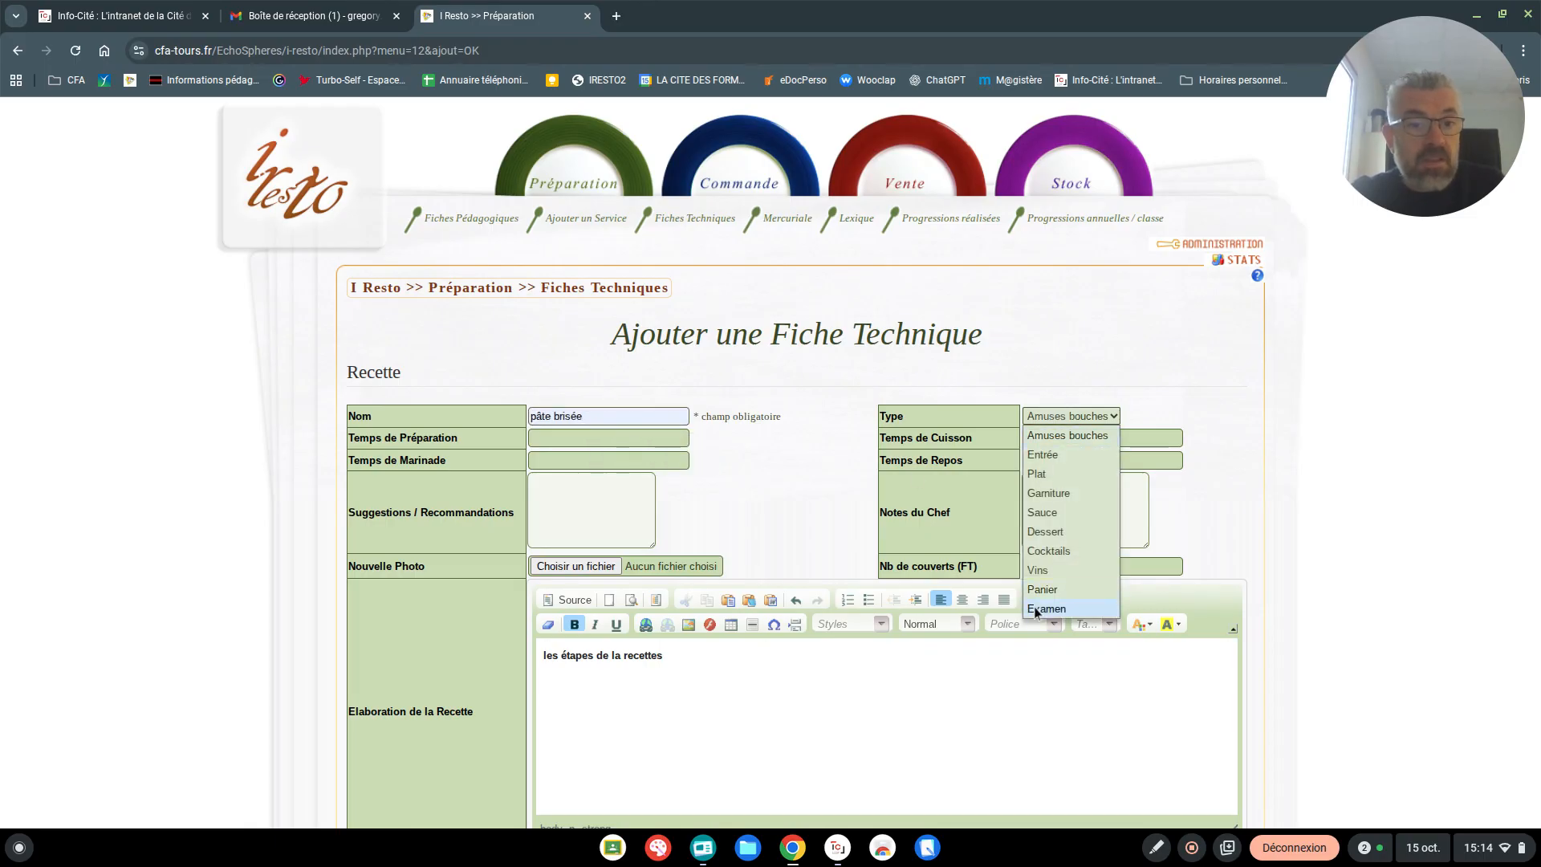
pyautogui.click(1061, 530)
pyautogui.click(761, 671)
# Search the product catalogue for "fari" on the first ingredient line and show more results
pyautogui.scroll(-5, 798, 667)
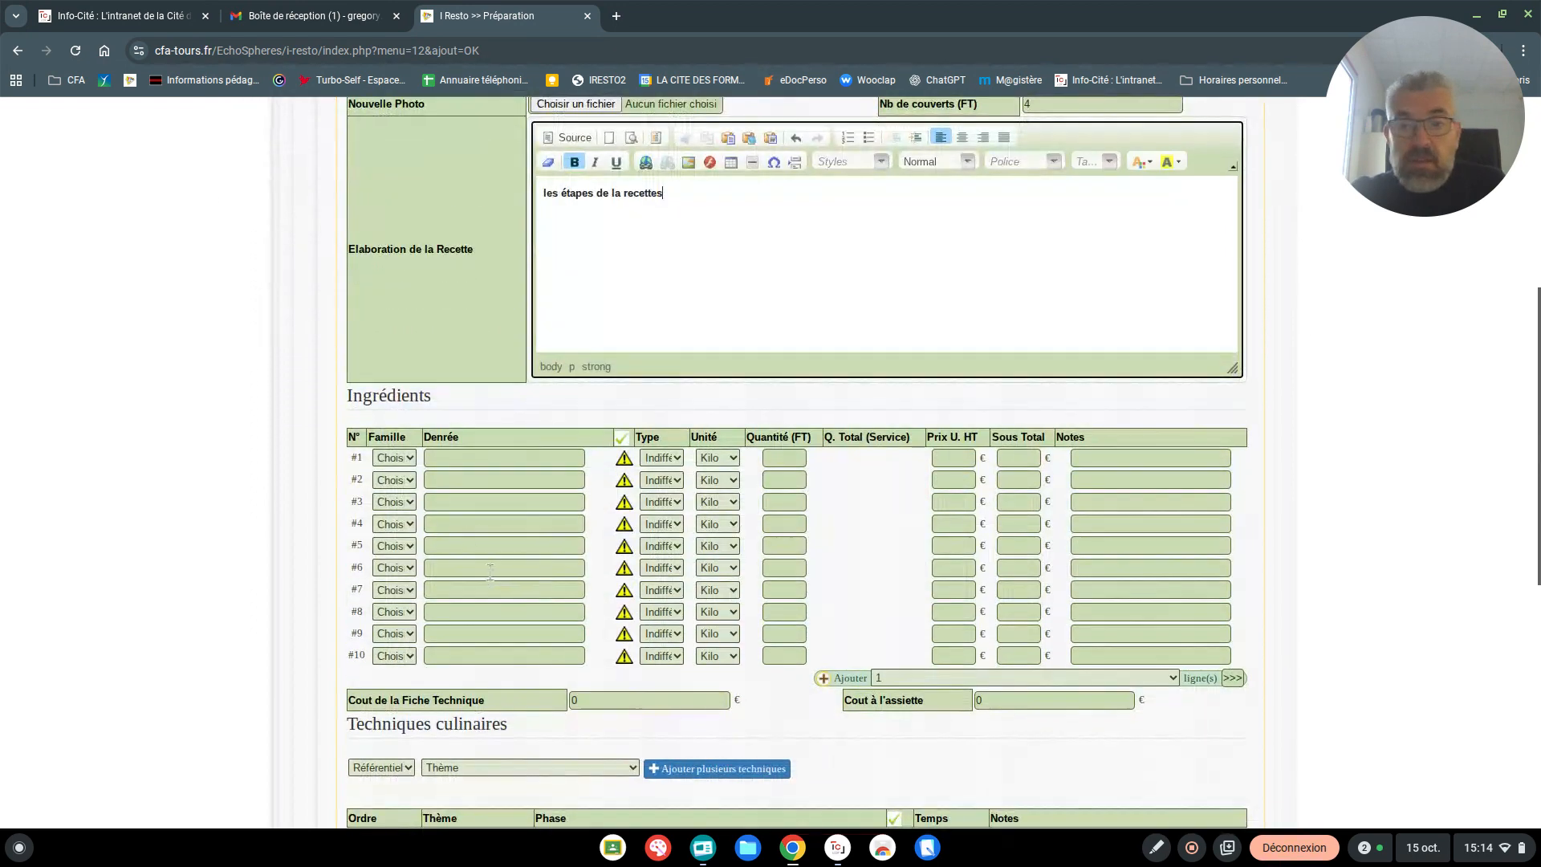
pyautogui.click(448, 458)
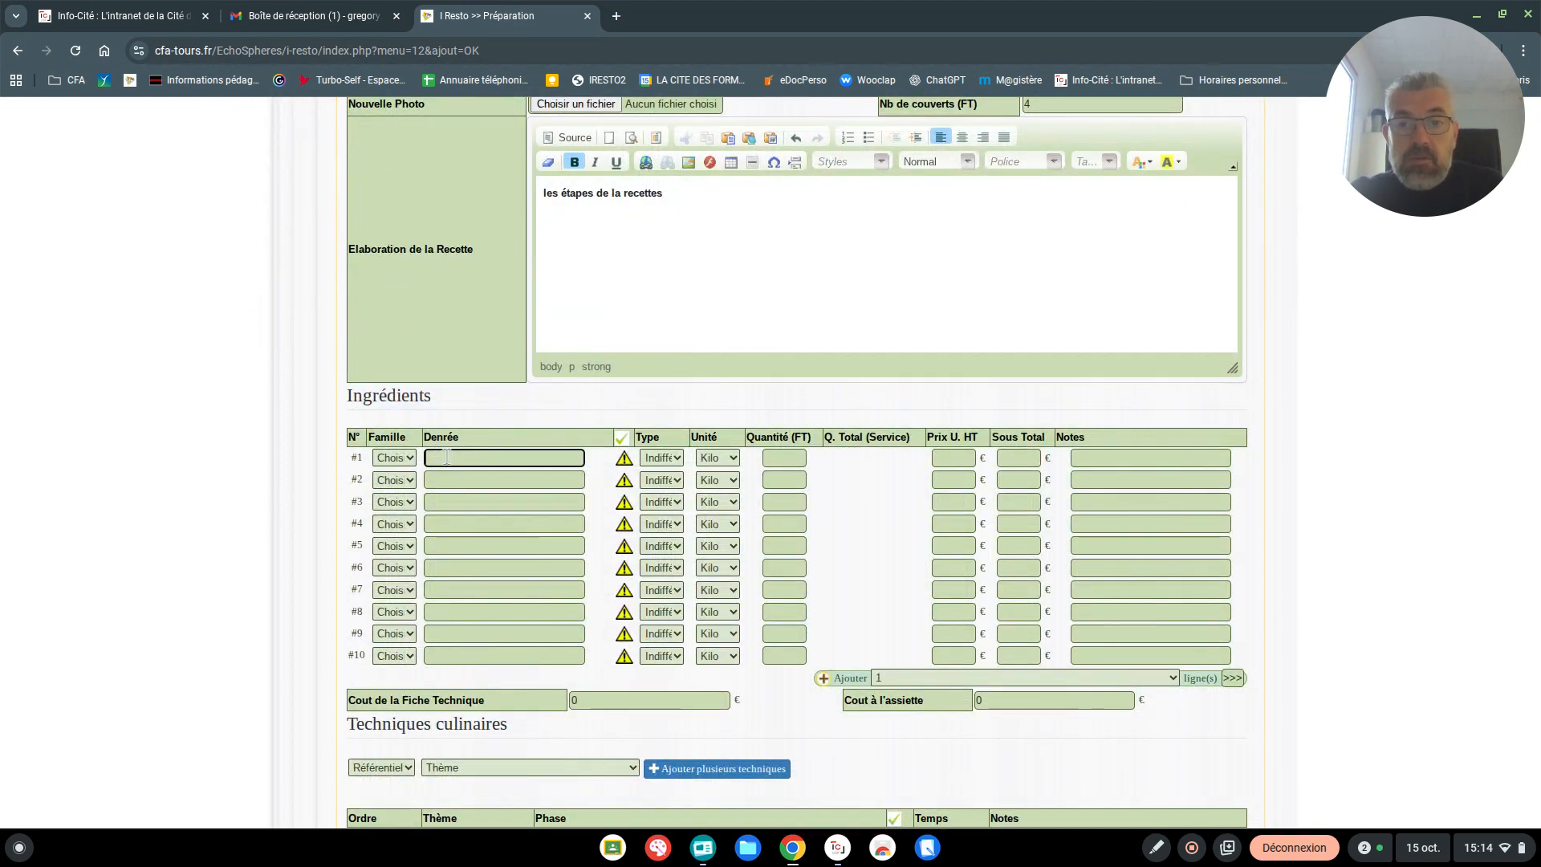
pyautogui.write('farine')
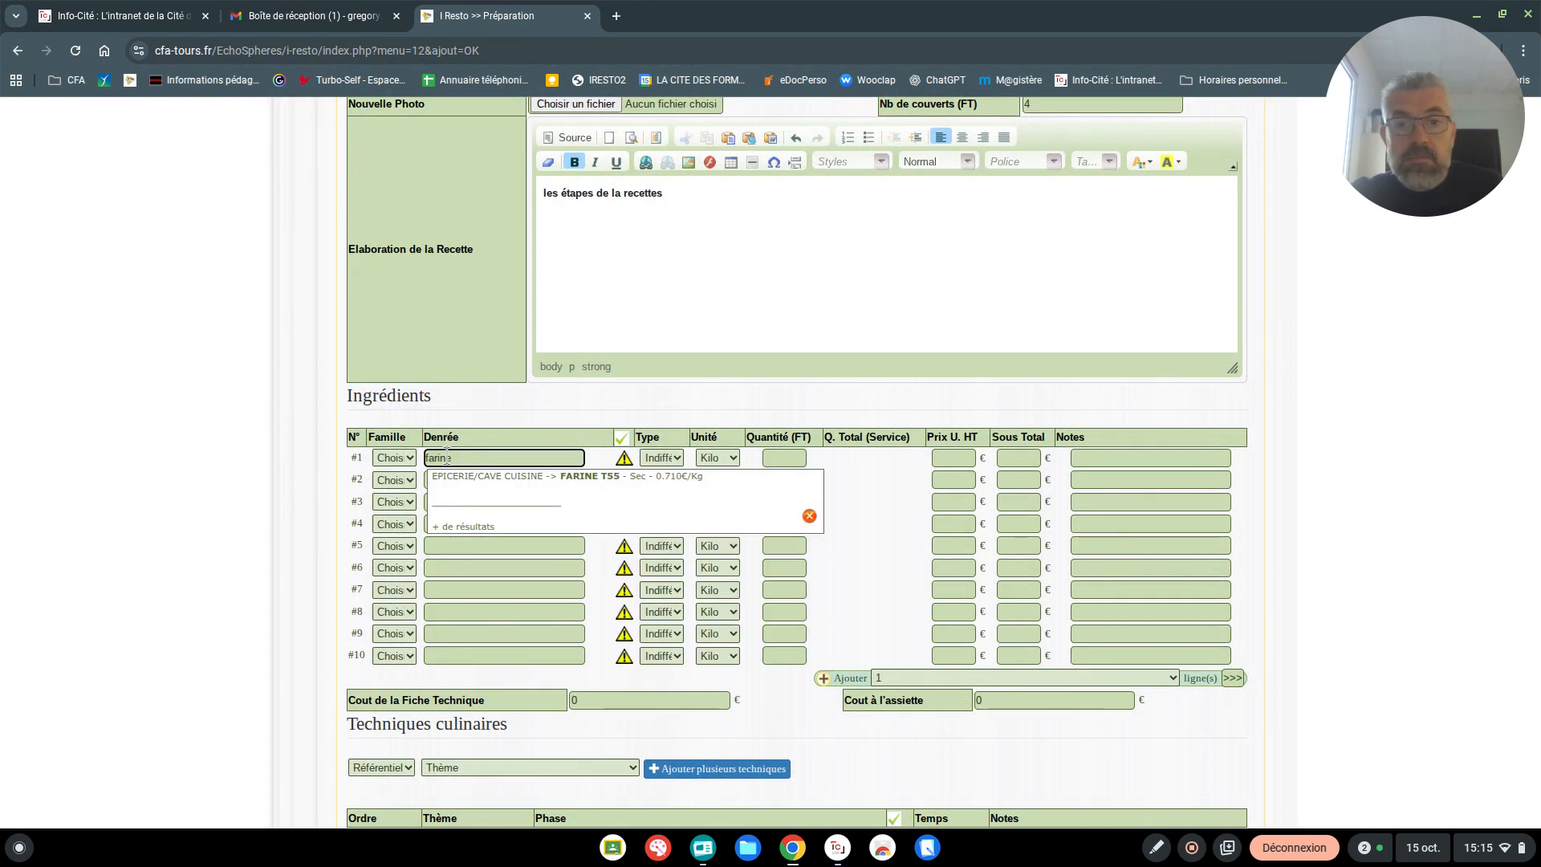
pyautogui.press('BackSpace')
pyautogui.press('BackSpace')
pyautogui.press('BackSpace')
pyautogui.press('BackSpace')
pyautogui.press('BackSpace')
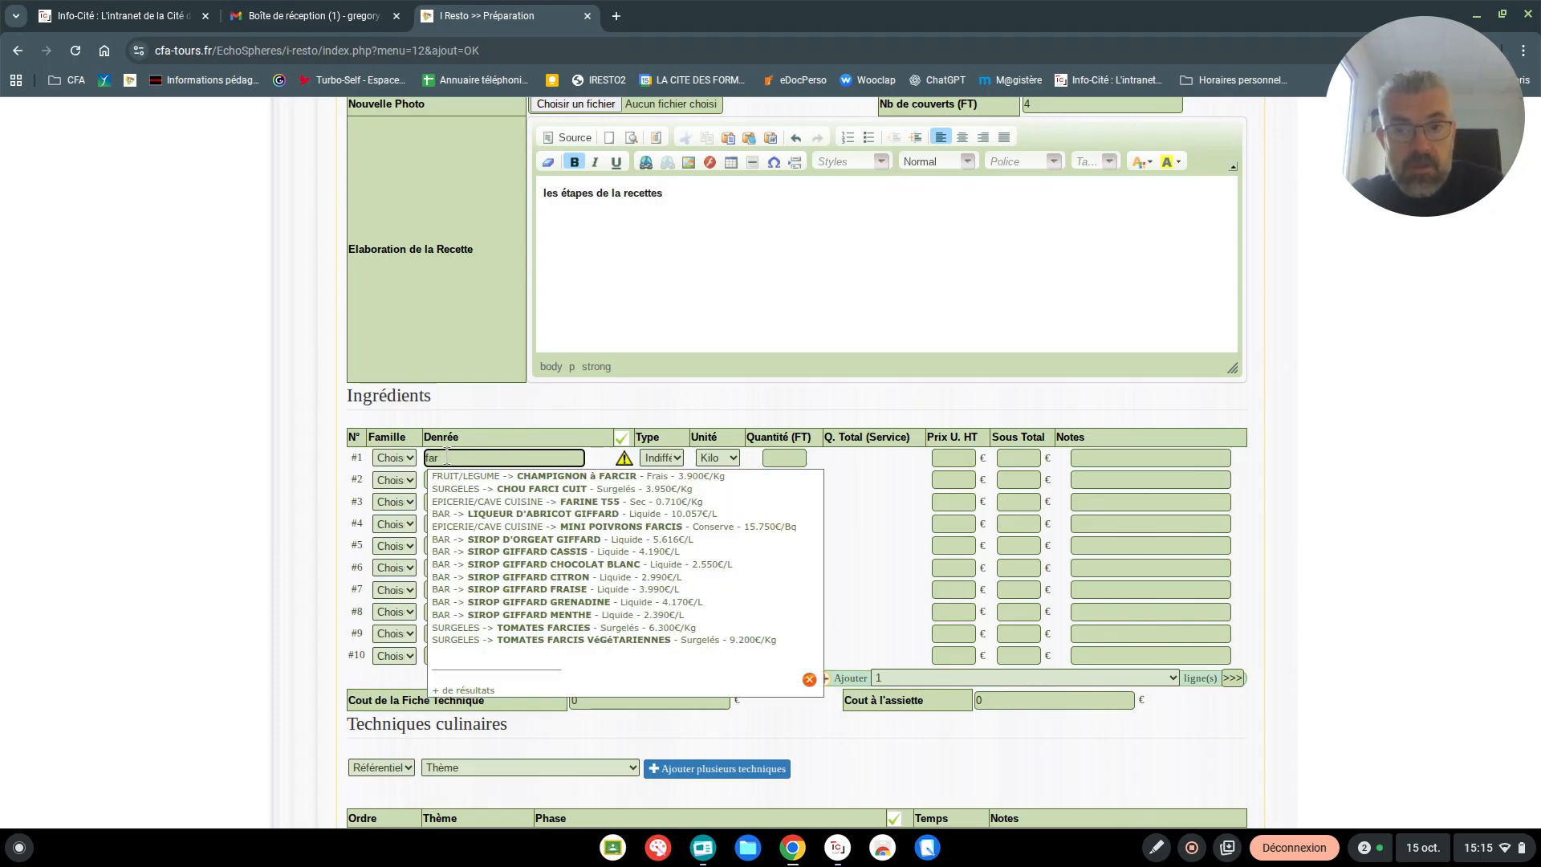
pyautogui.write('fa')
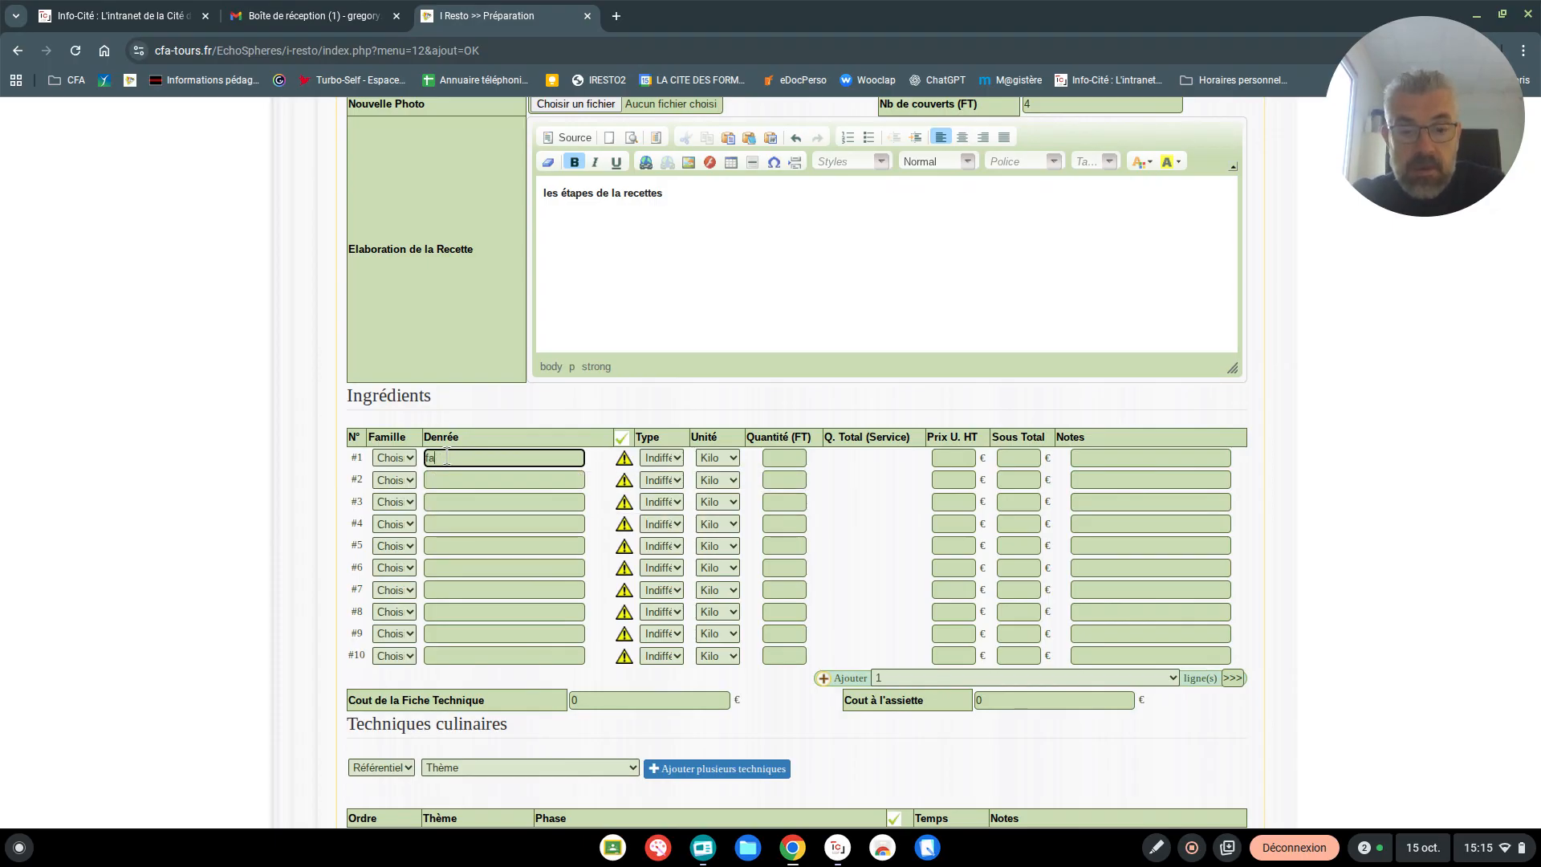
pyautogui.write('ri')
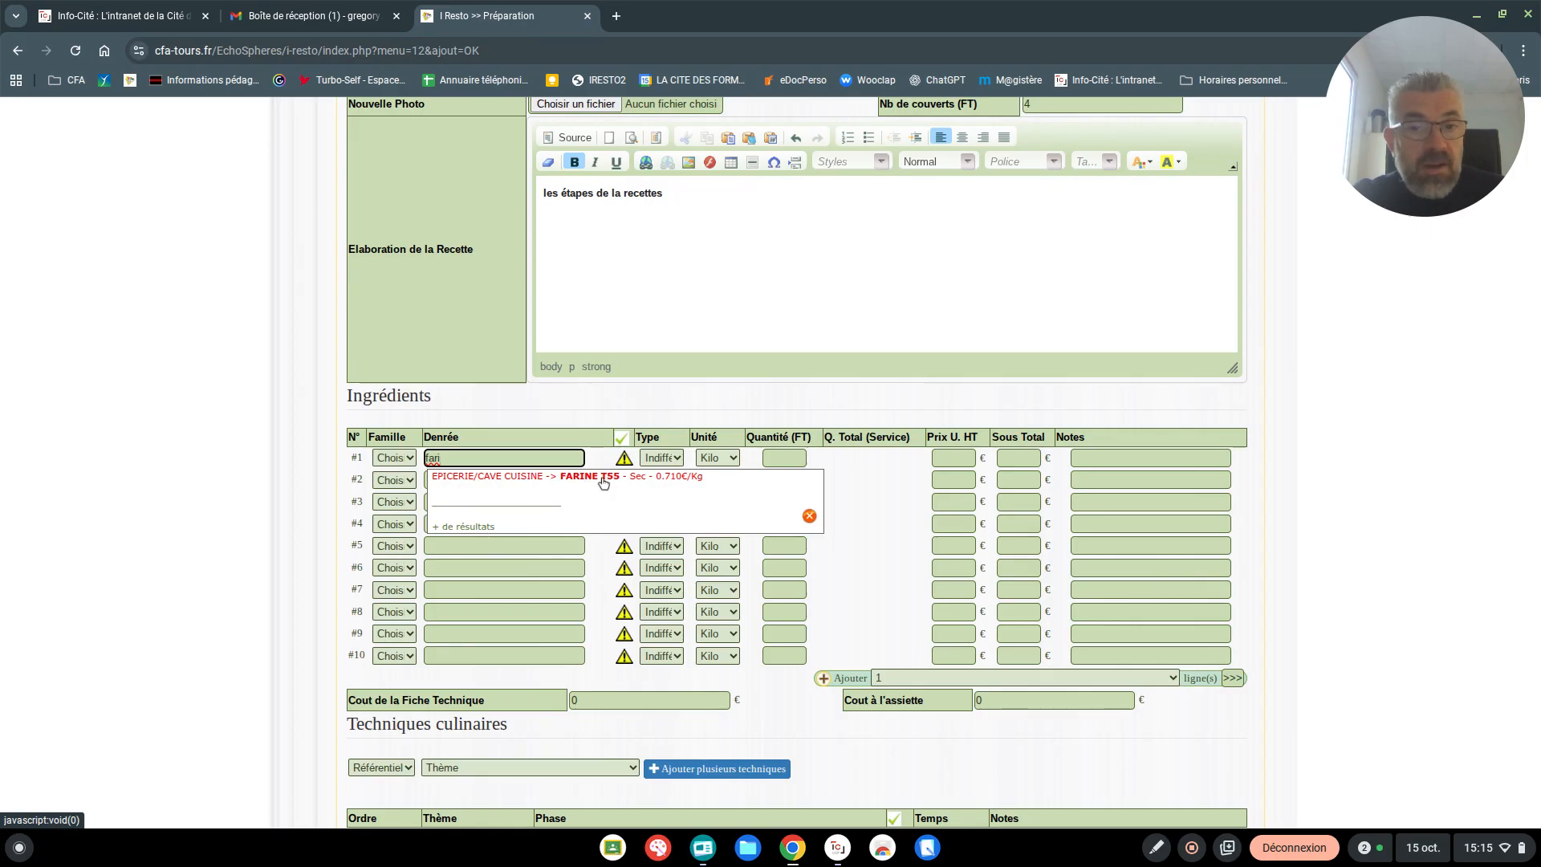
pyautogui.click(462, 526)
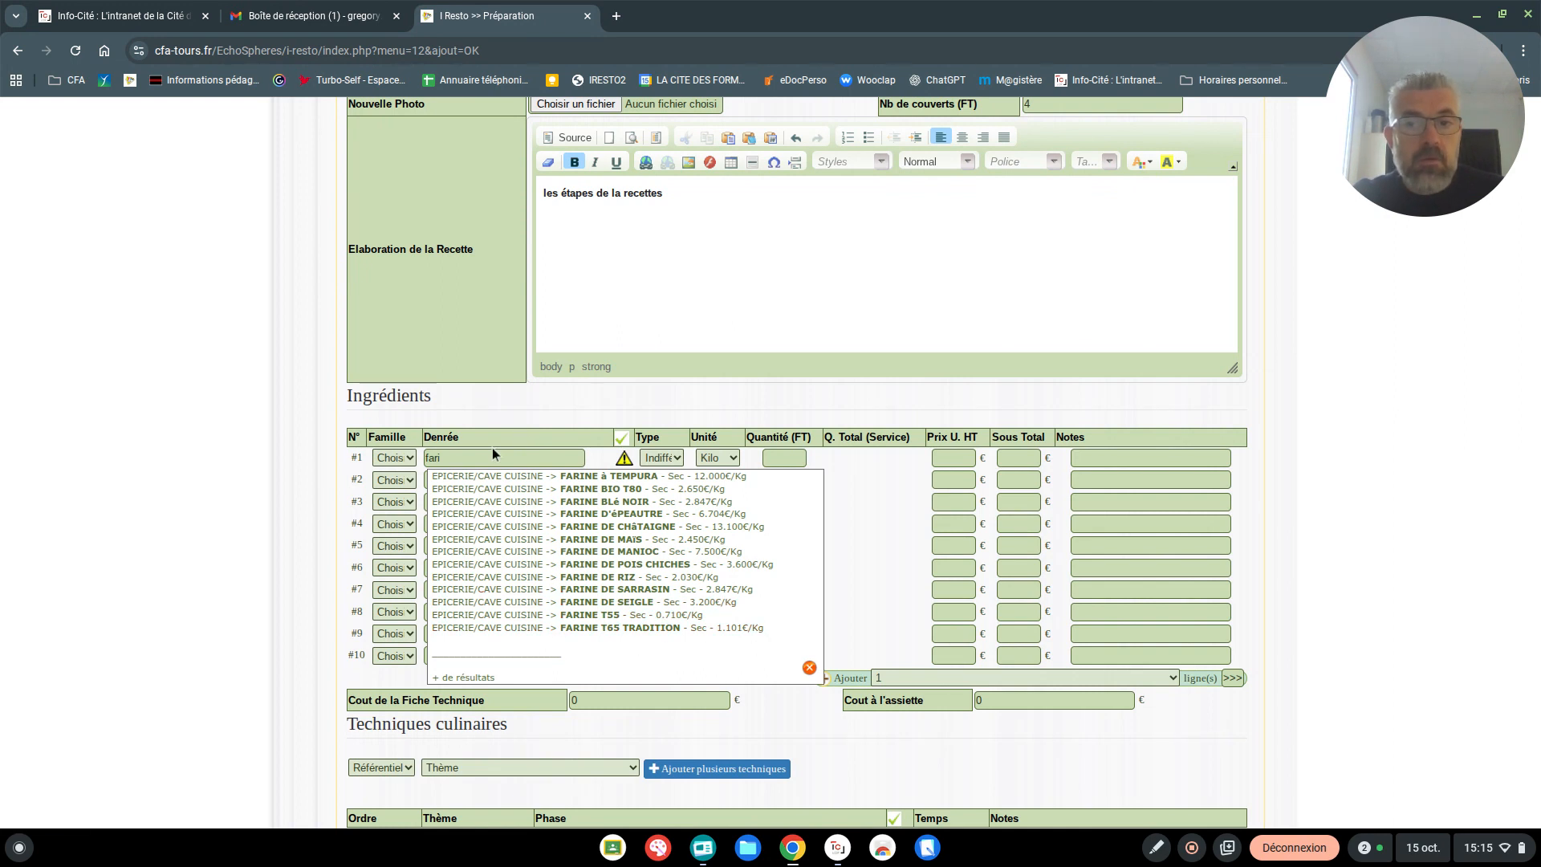
# Enter "farine de fougère" as the product on the first ingredient line
pyautogui.click(470, 460)
pyautogui.write('ne de')
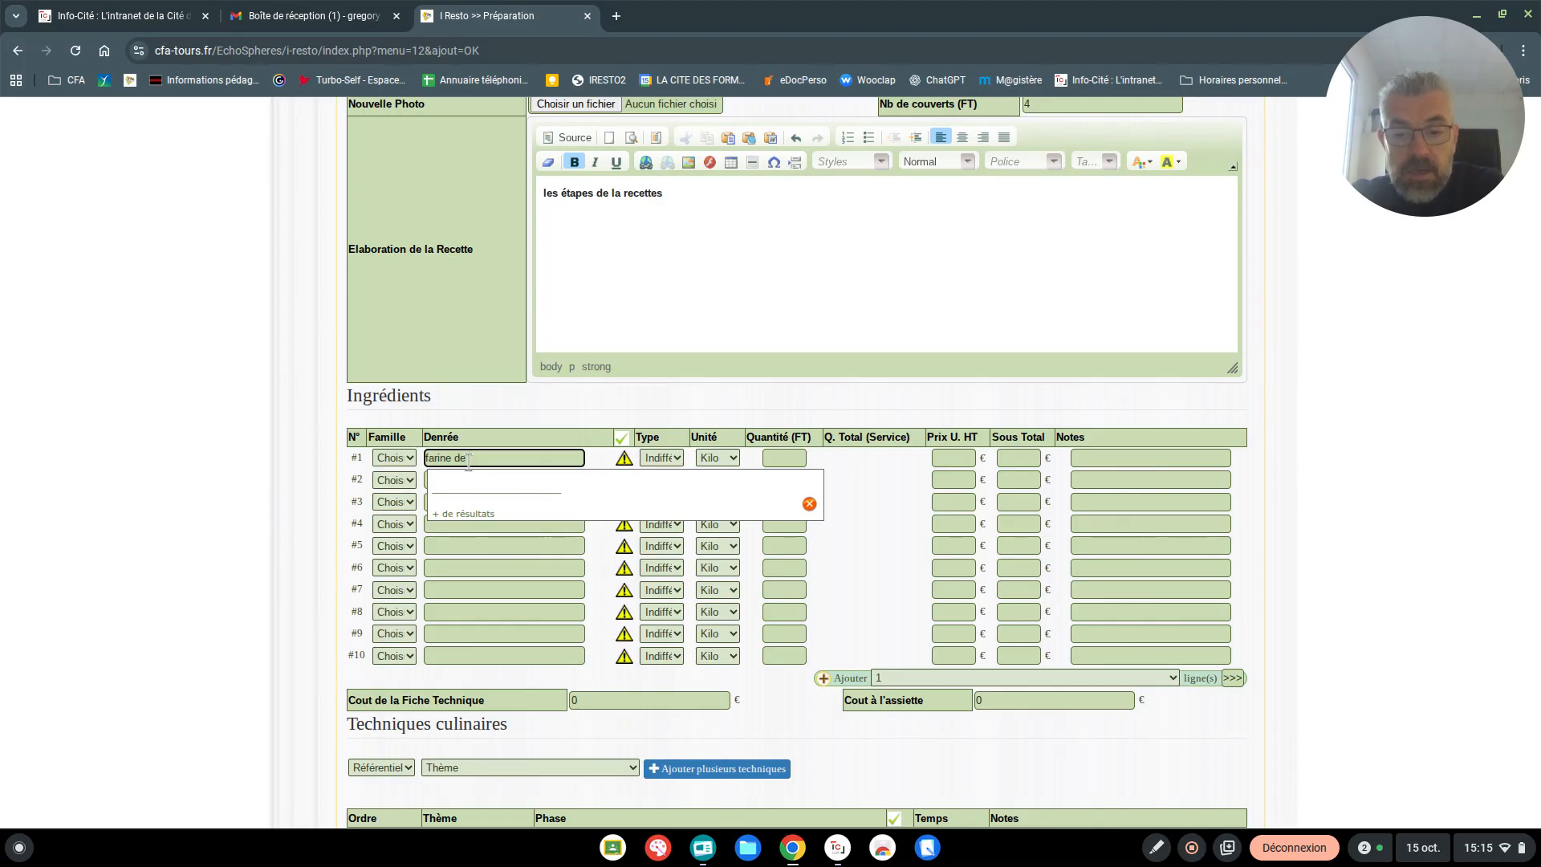
pyautogui.write(' fougère')
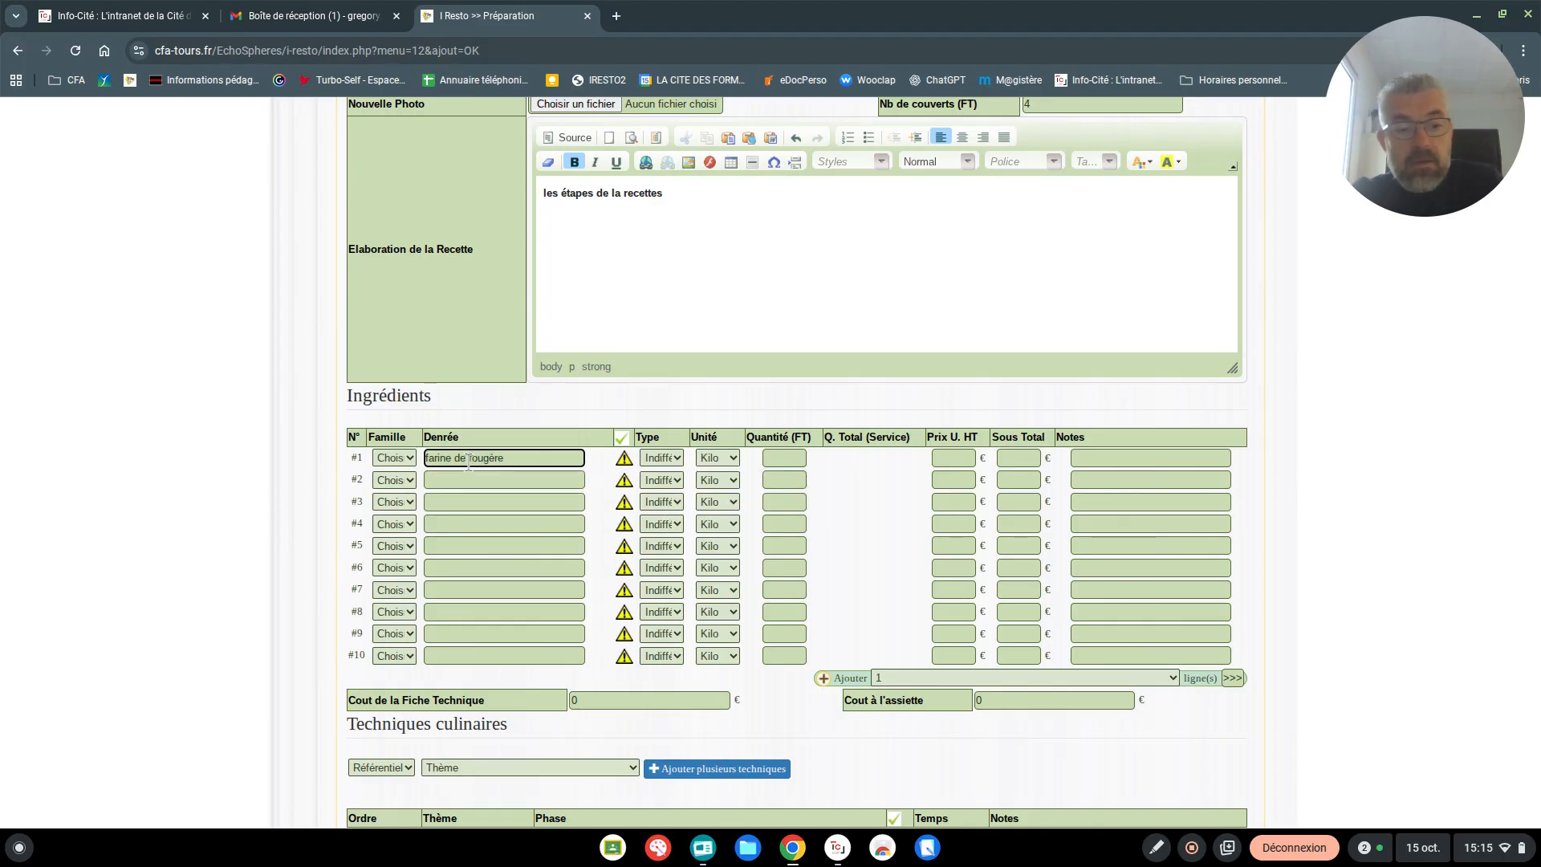
# Set the first ingredient's quantity to 0.200, keeping Kilo as its unit
pyautogui.click(772, 458)
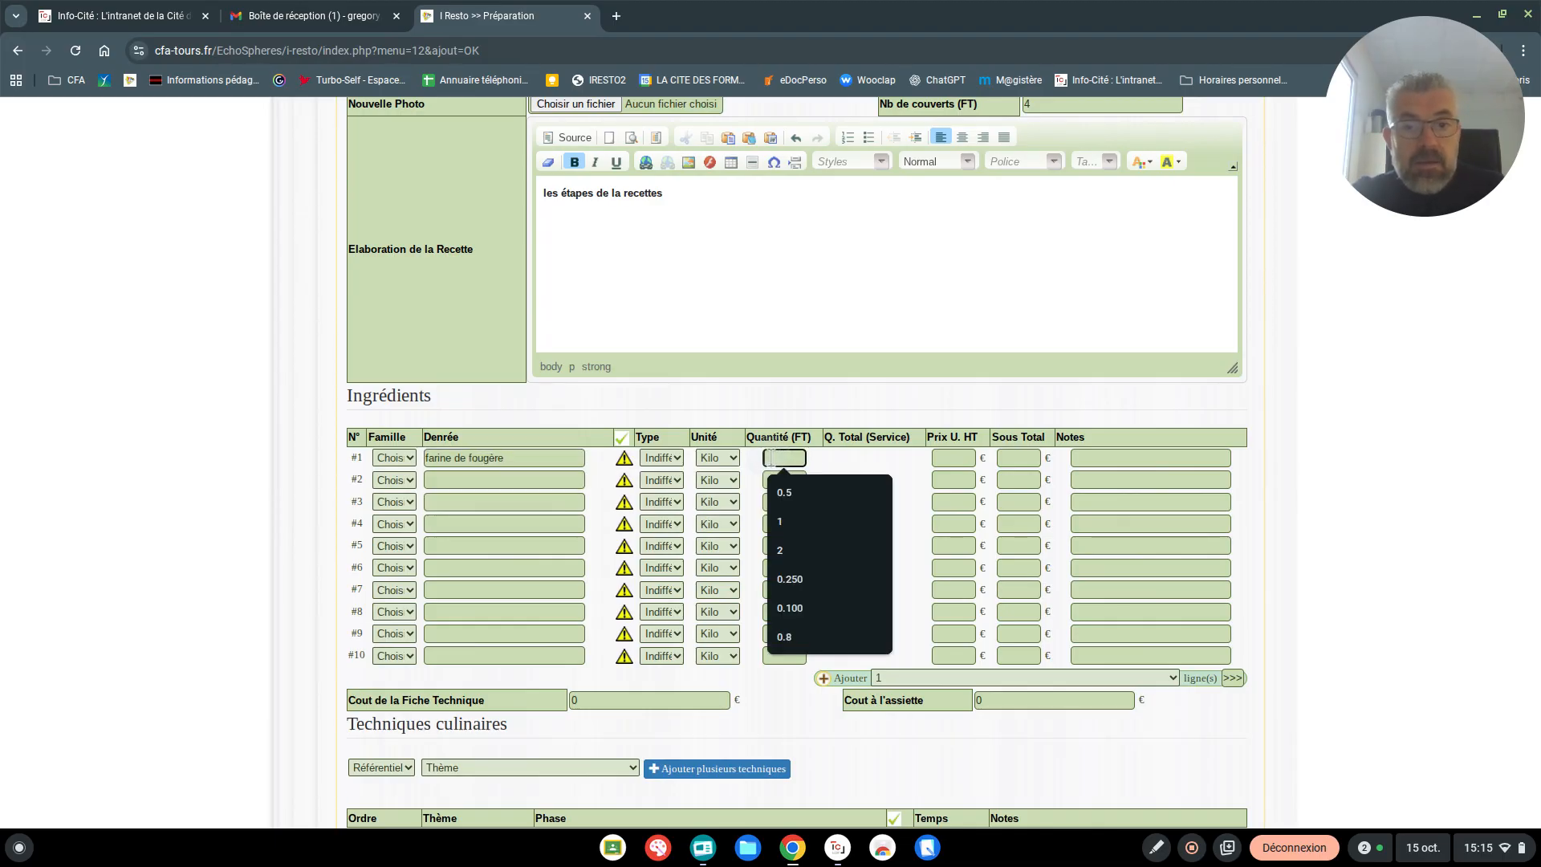
pyautogui.write('2')
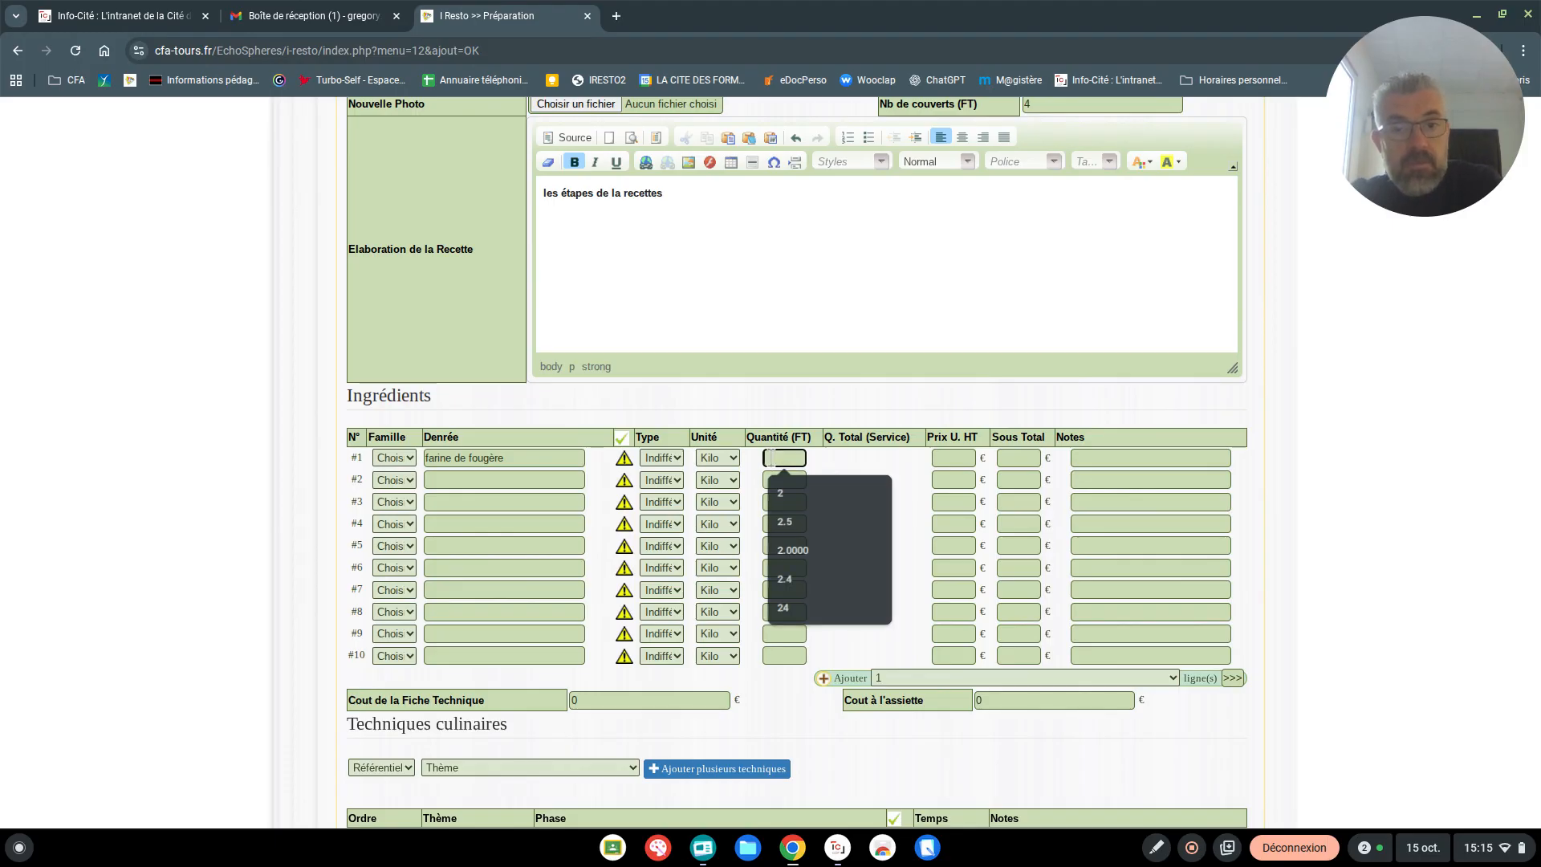
pyautogui.write('0.200')
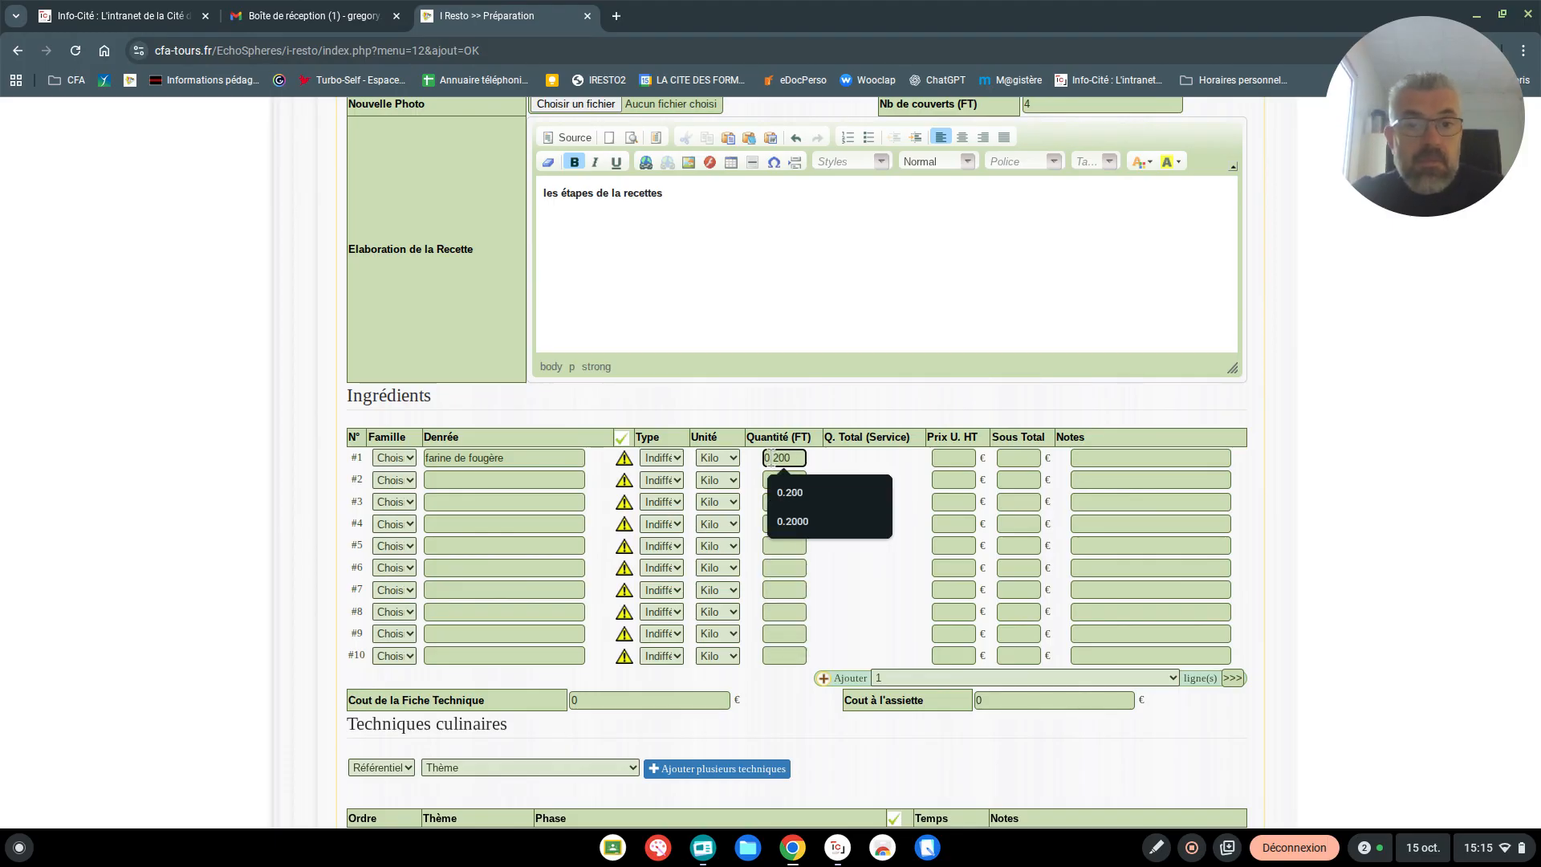
pyautogui.click(845, 463)
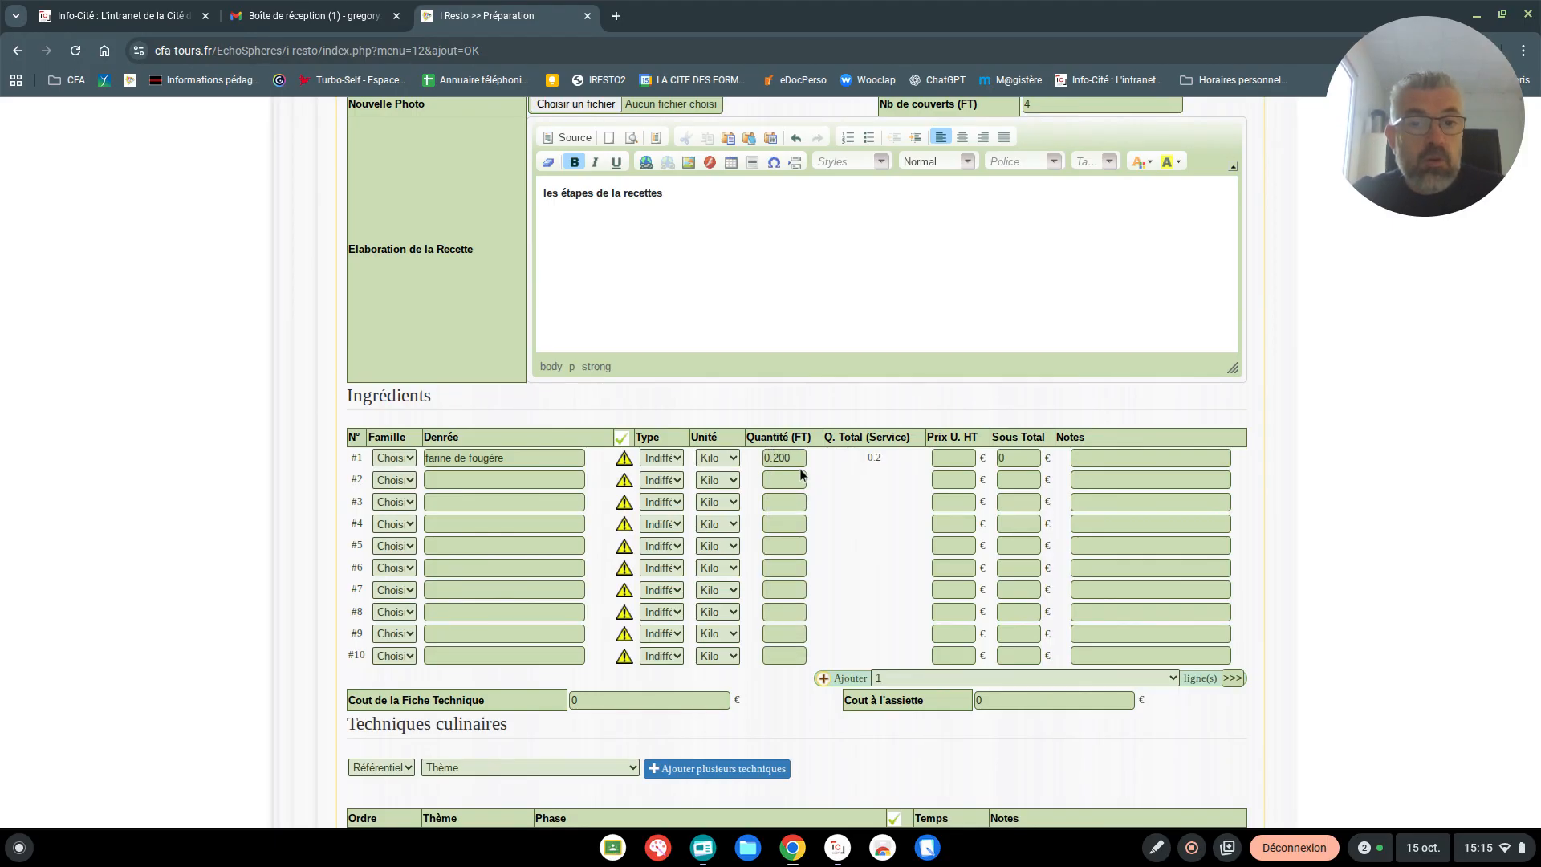
pyautogui.click(720, 456)
pyautogui.click(720, 456)
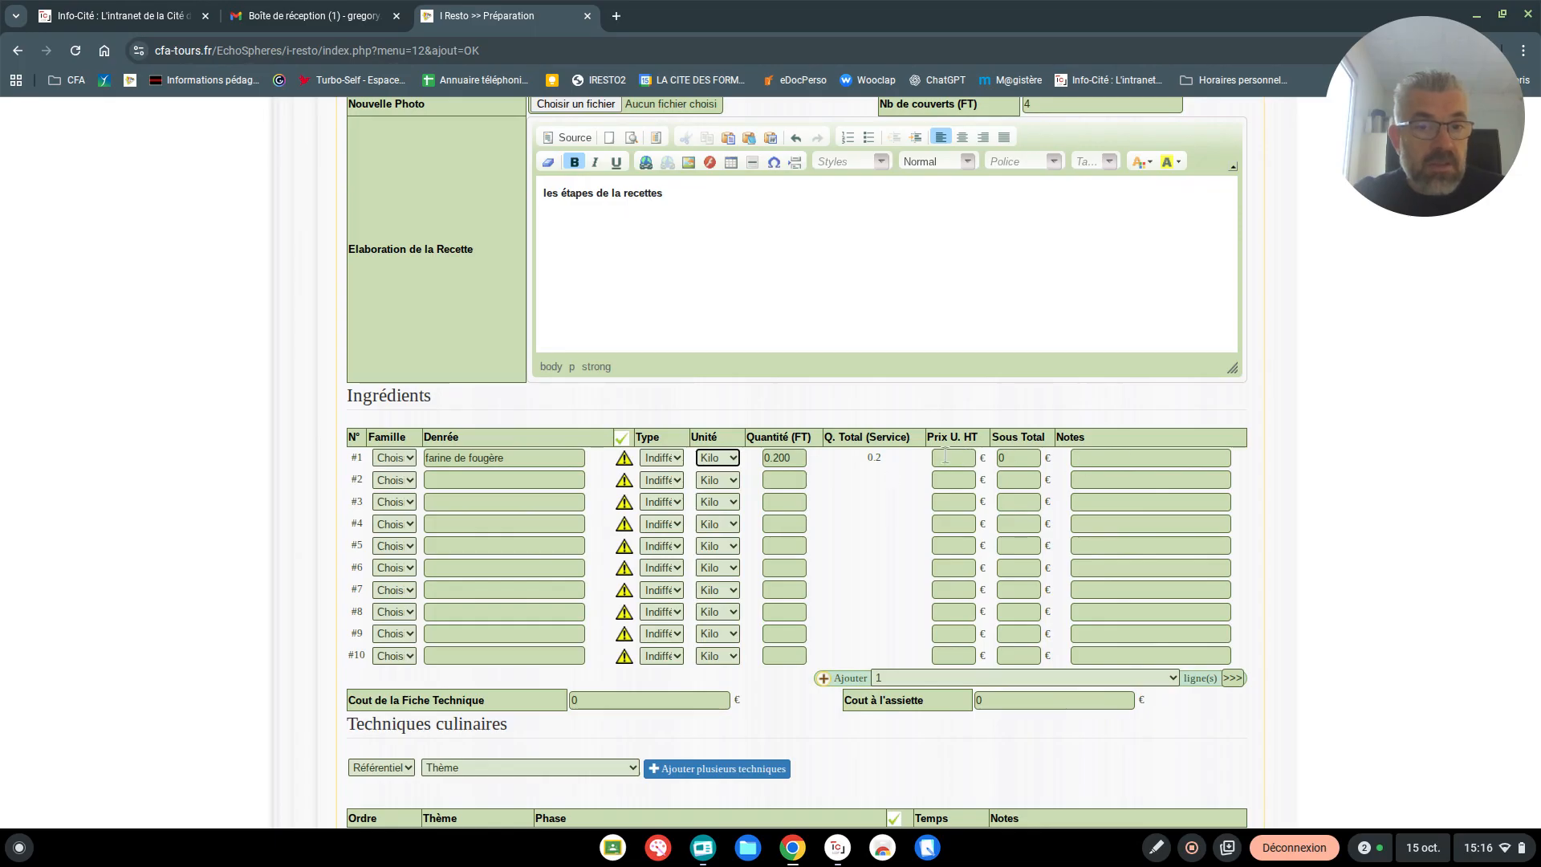
# Change the first ingredient to the catalogue product Farine T55
pyautogui.click(576, 457)
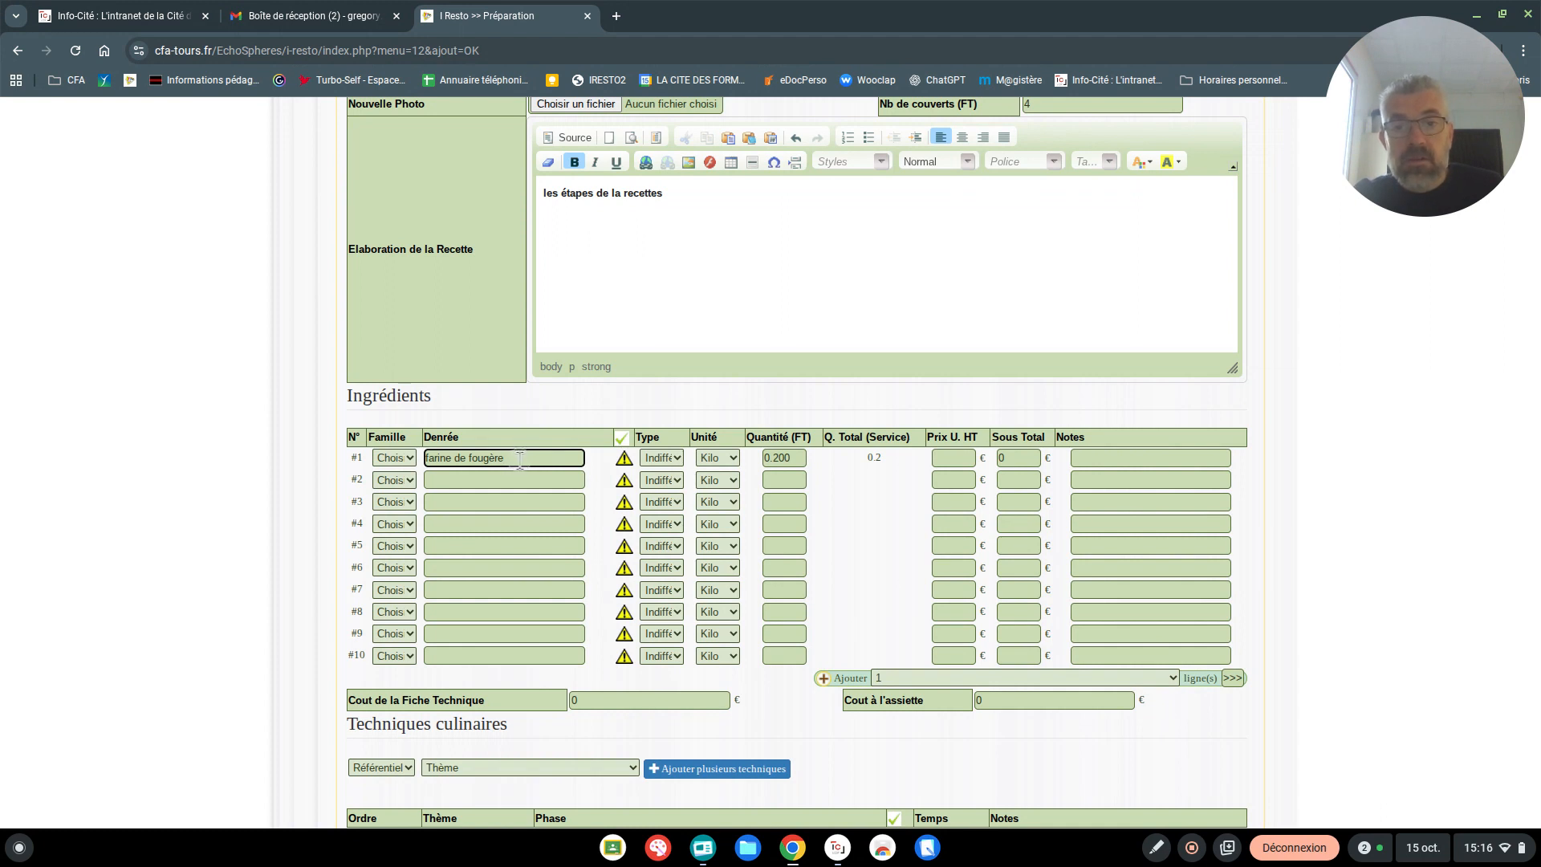
pyautogui.moveTo(520, 460); pyautogui.dragTo(490, 462)
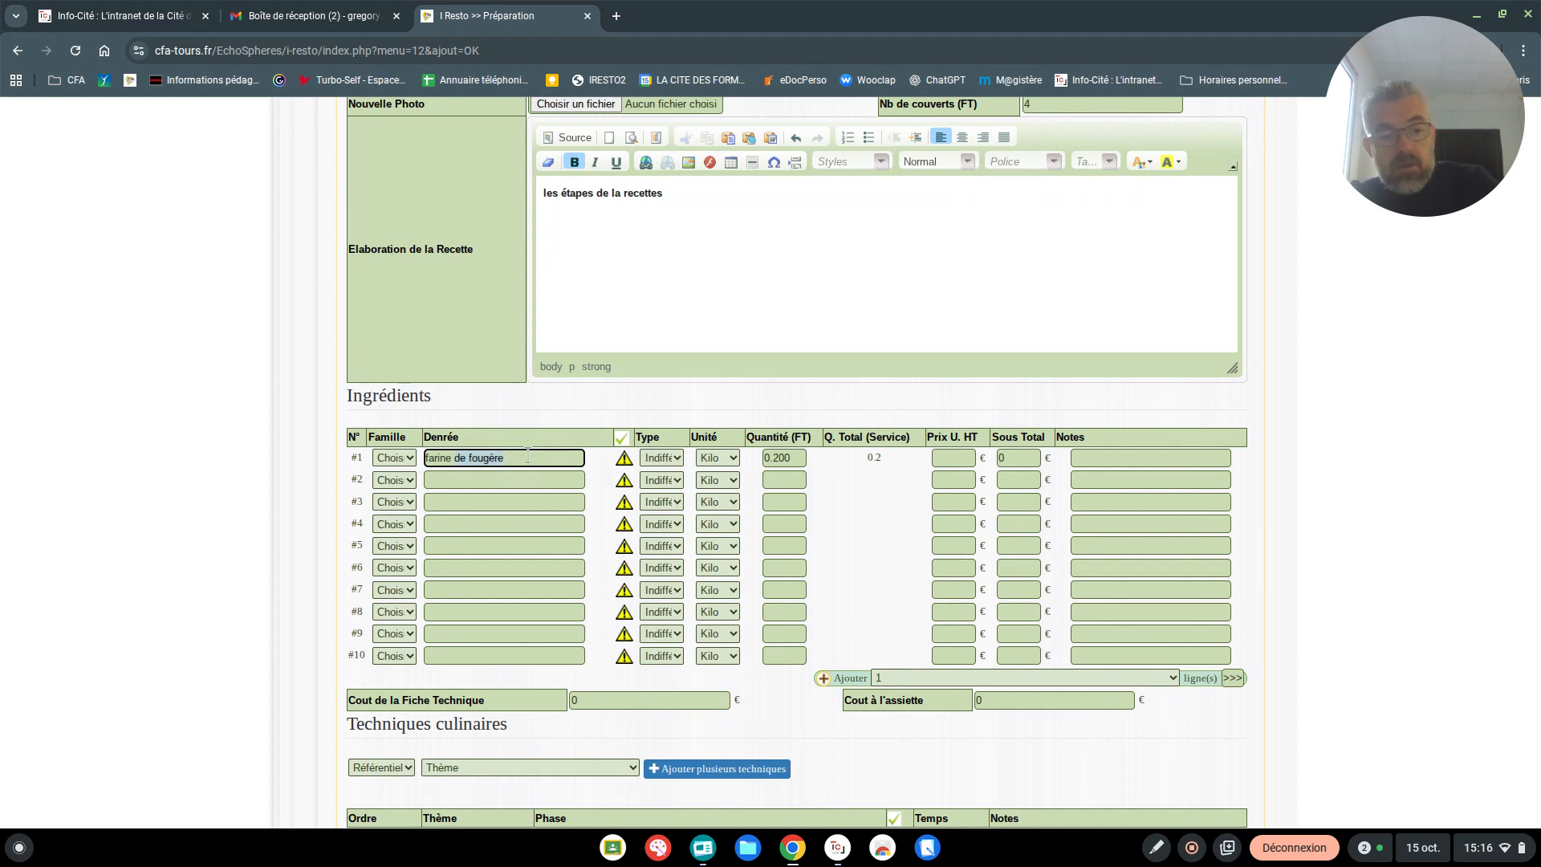
pyautogui.press('BackSpace')
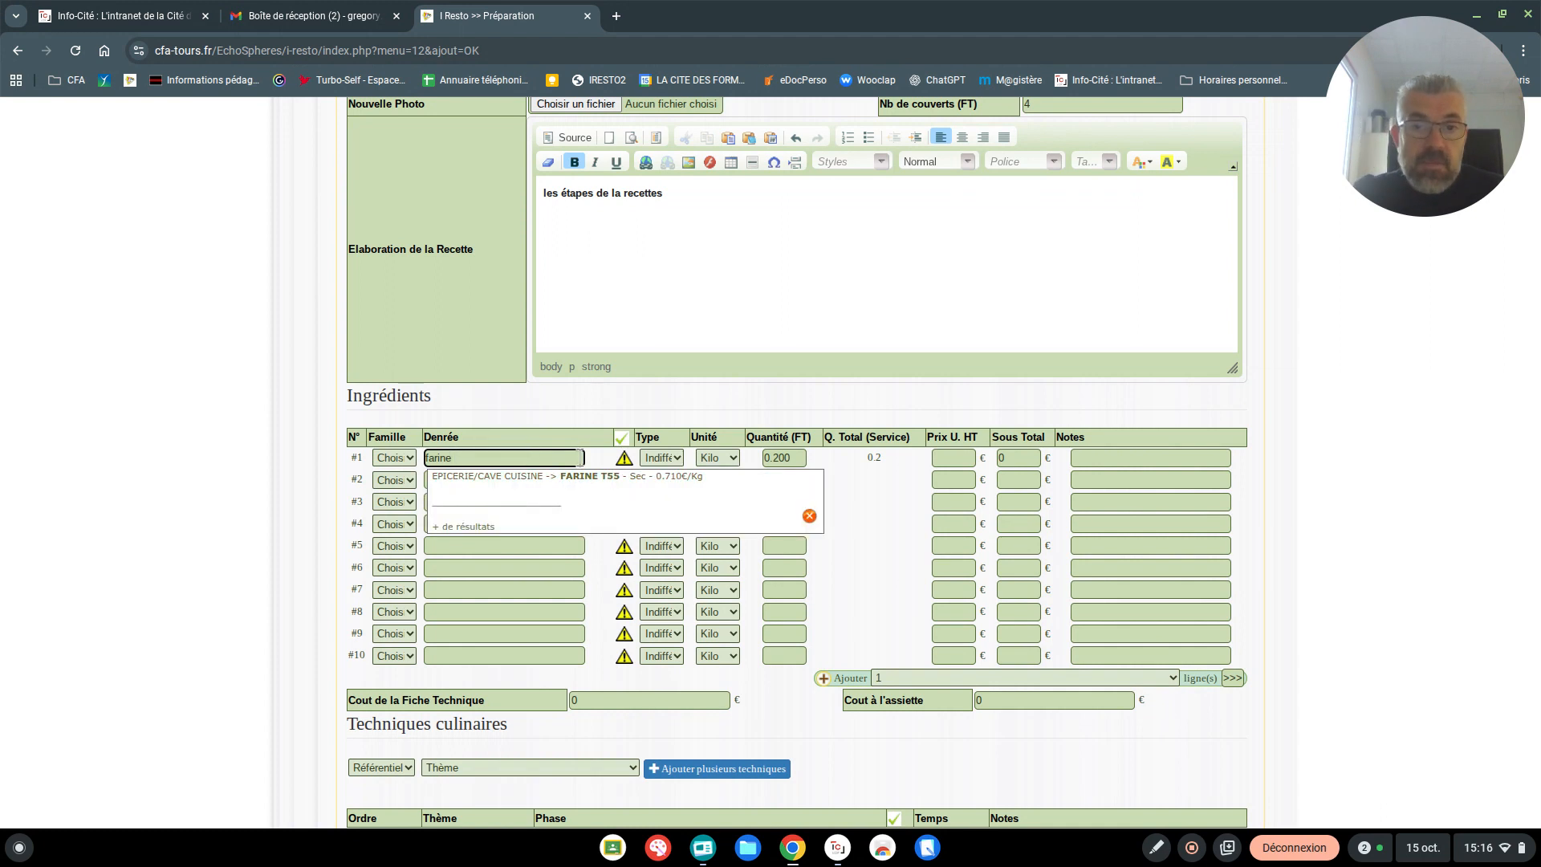
pyautogui.click(594, 477)
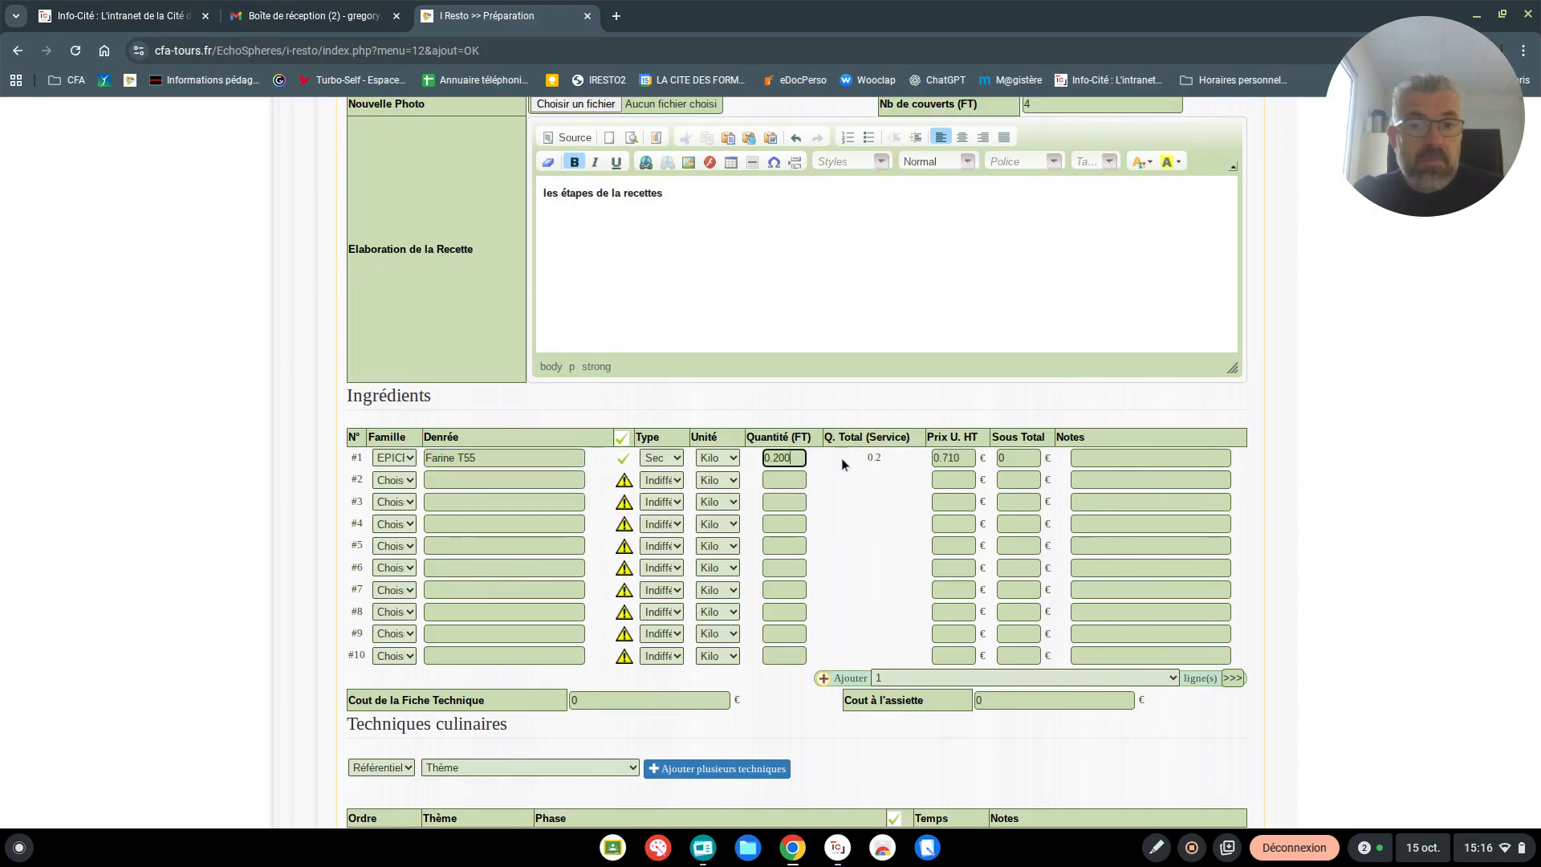
pyautogui.click(771, 479)
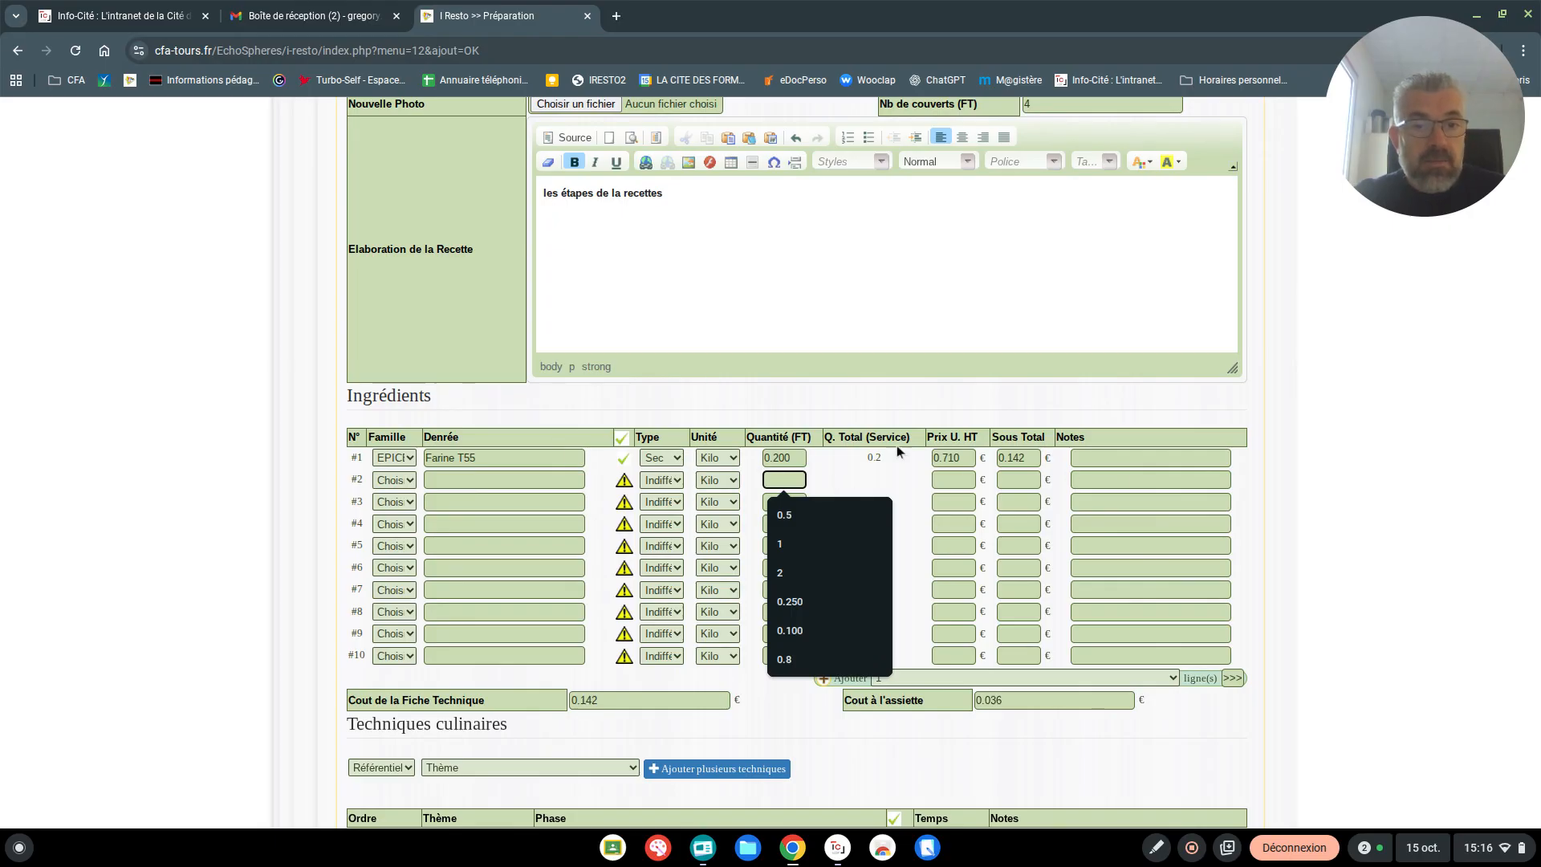
pyautogui.click(455, 480)
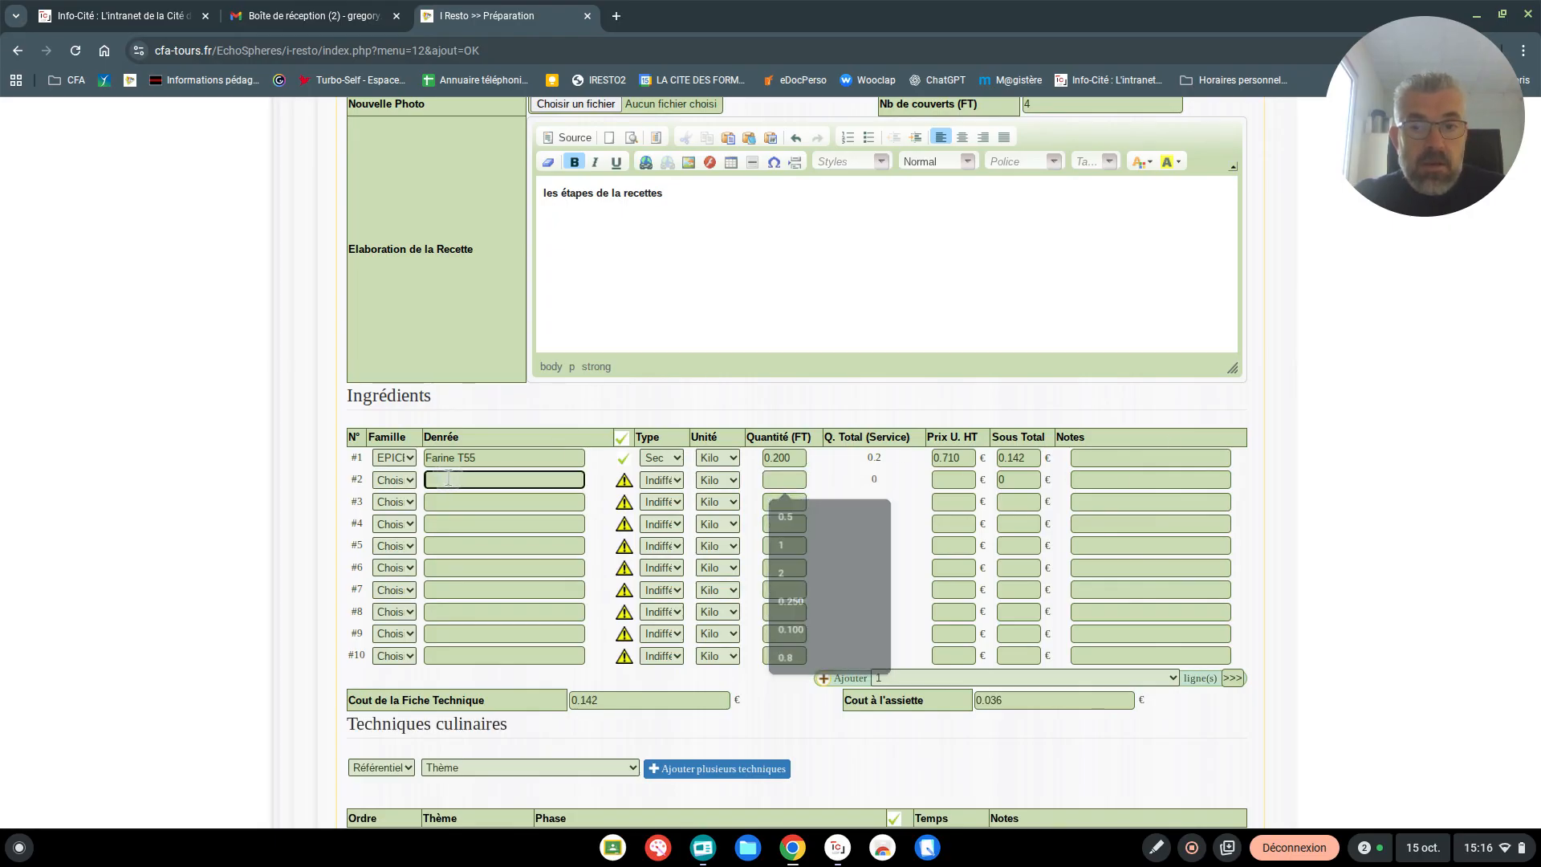
# Add the note "Pâte brisée" to the Farine T55 ingredient line
pyautogui.click(1080, 459)
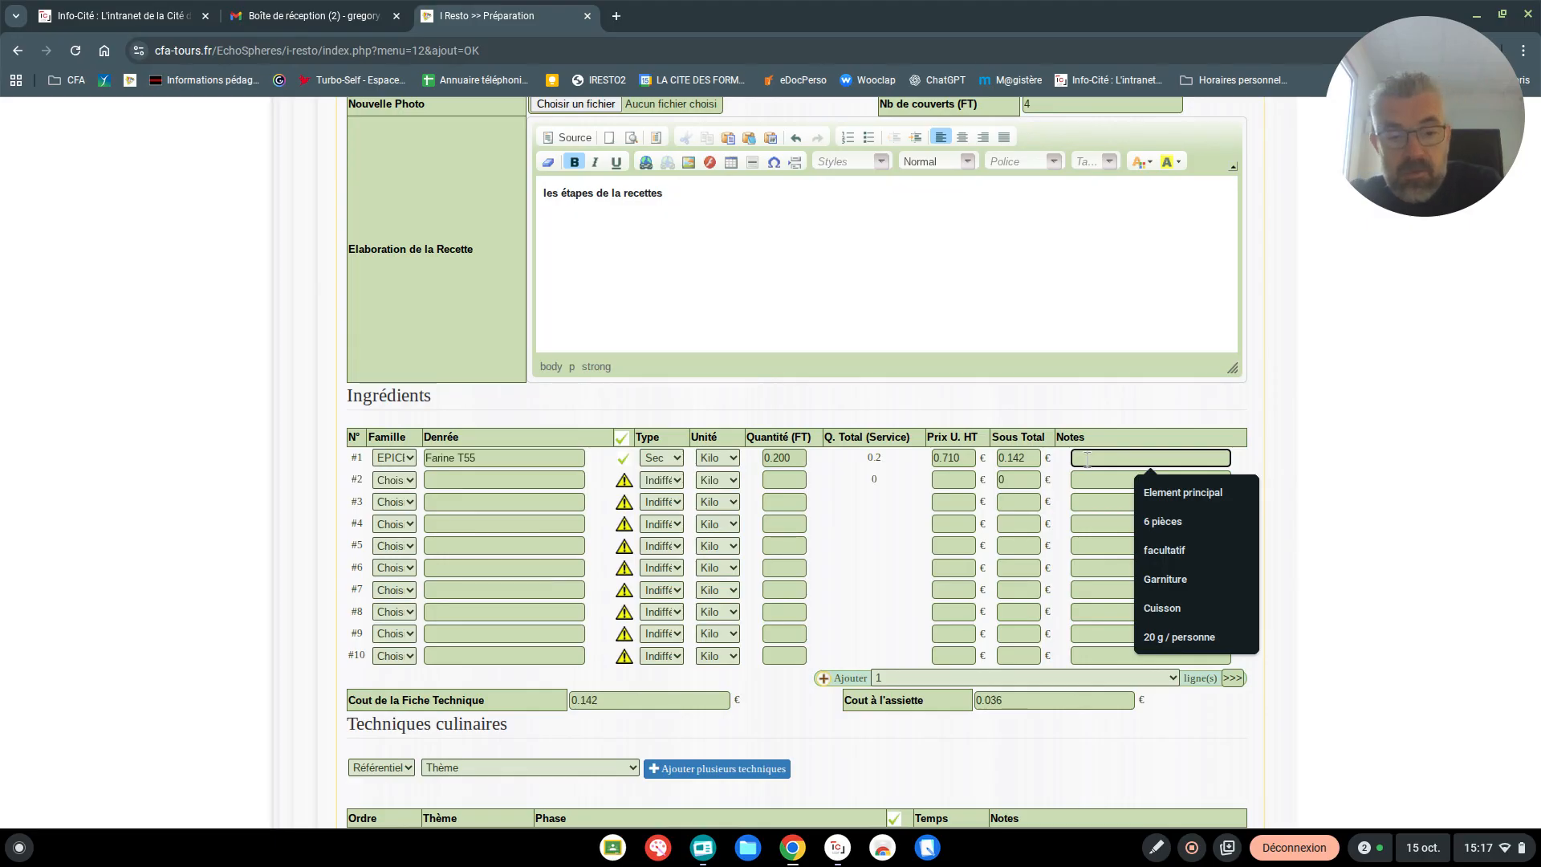
pyautogui.write('Pâte brisée')
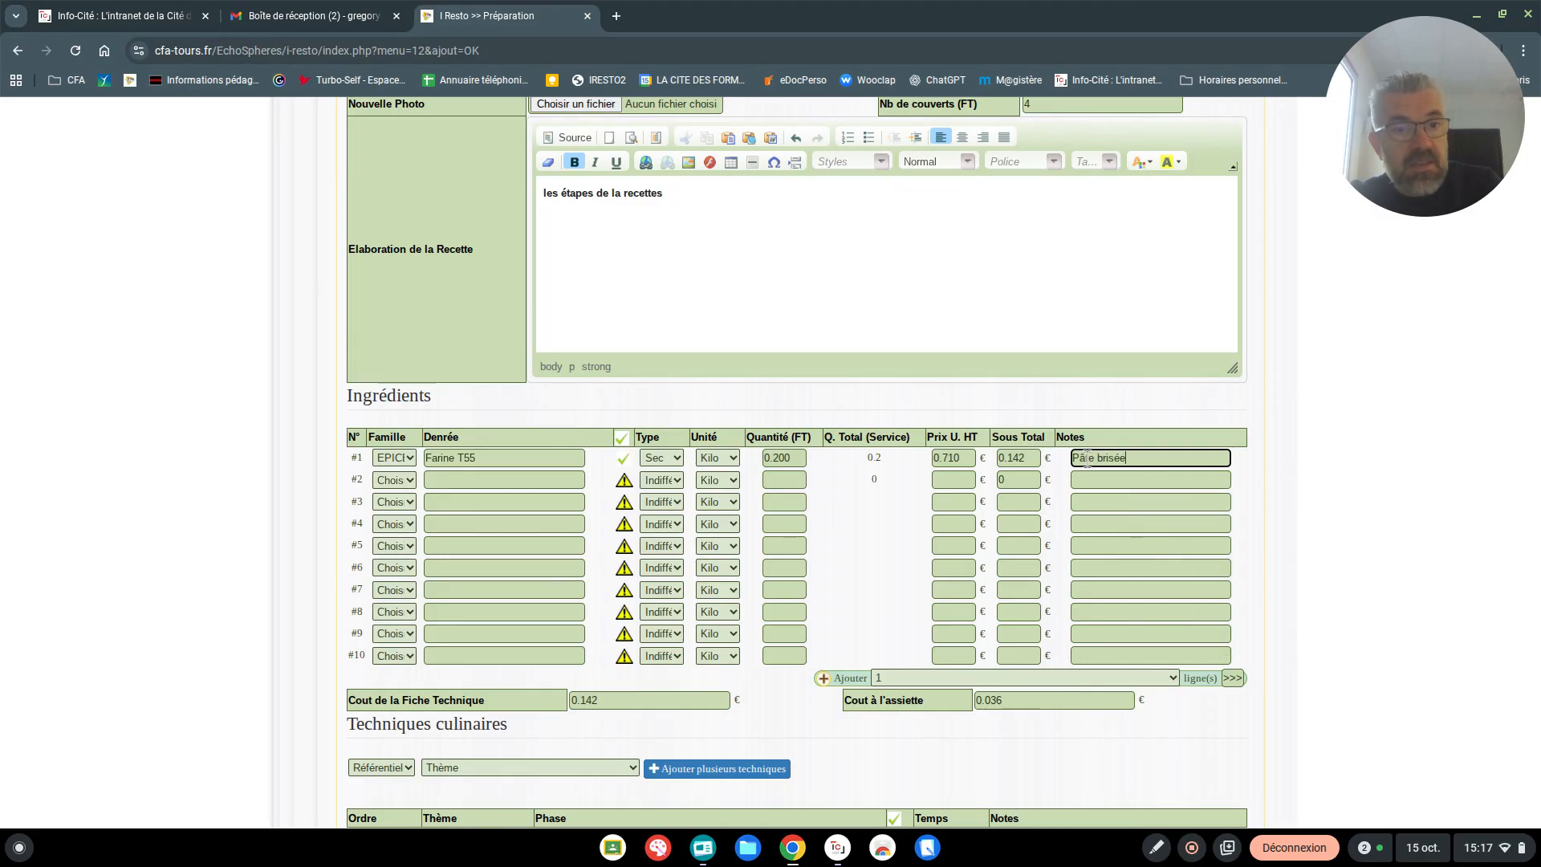
pyautogui.click(1082, 480)
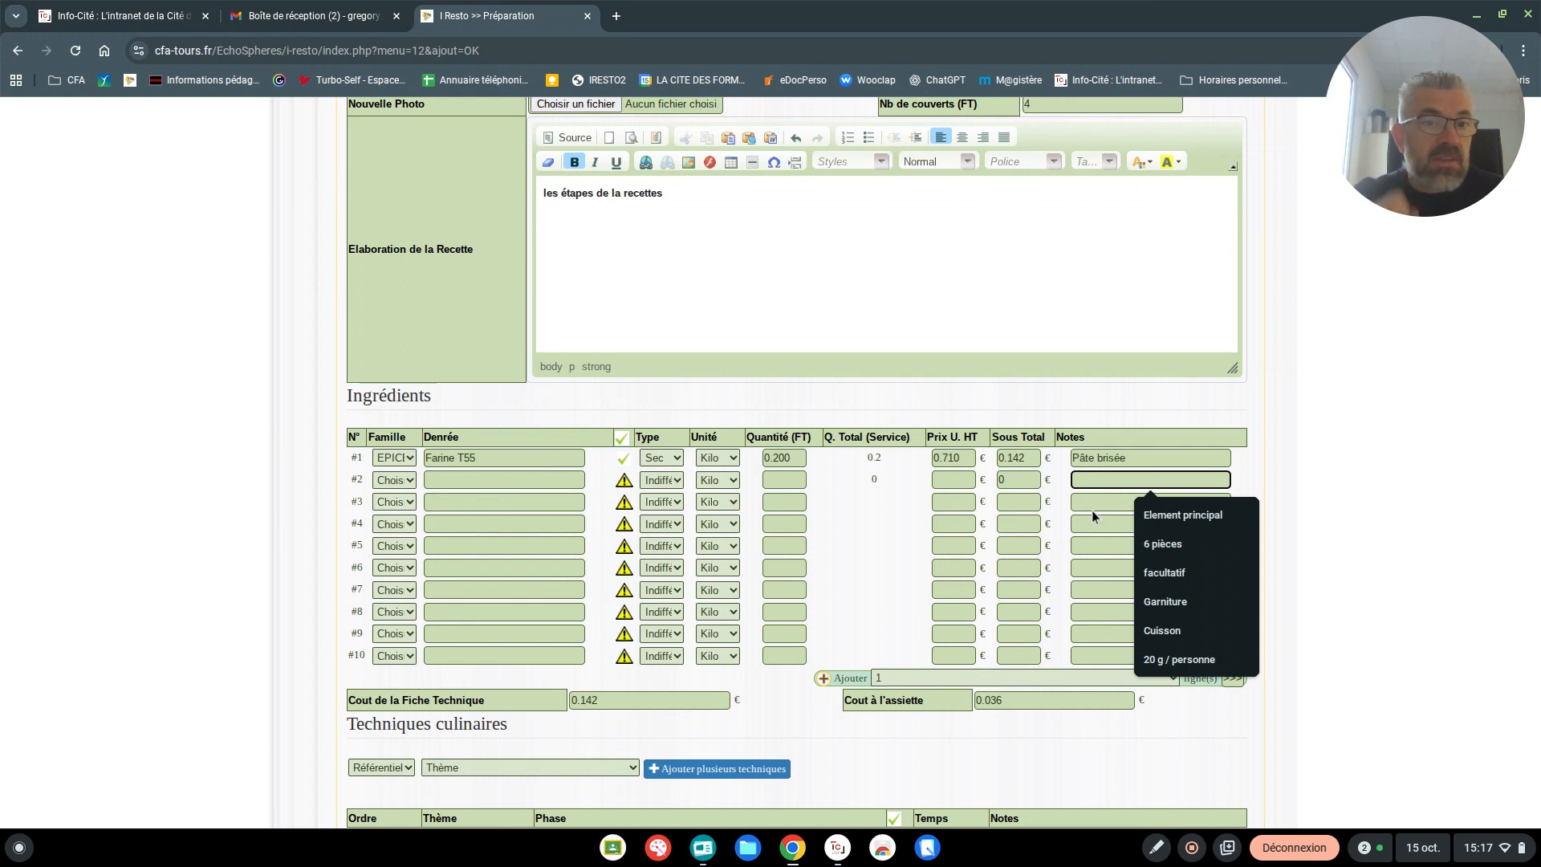
pyautogui.click(1140, 455)
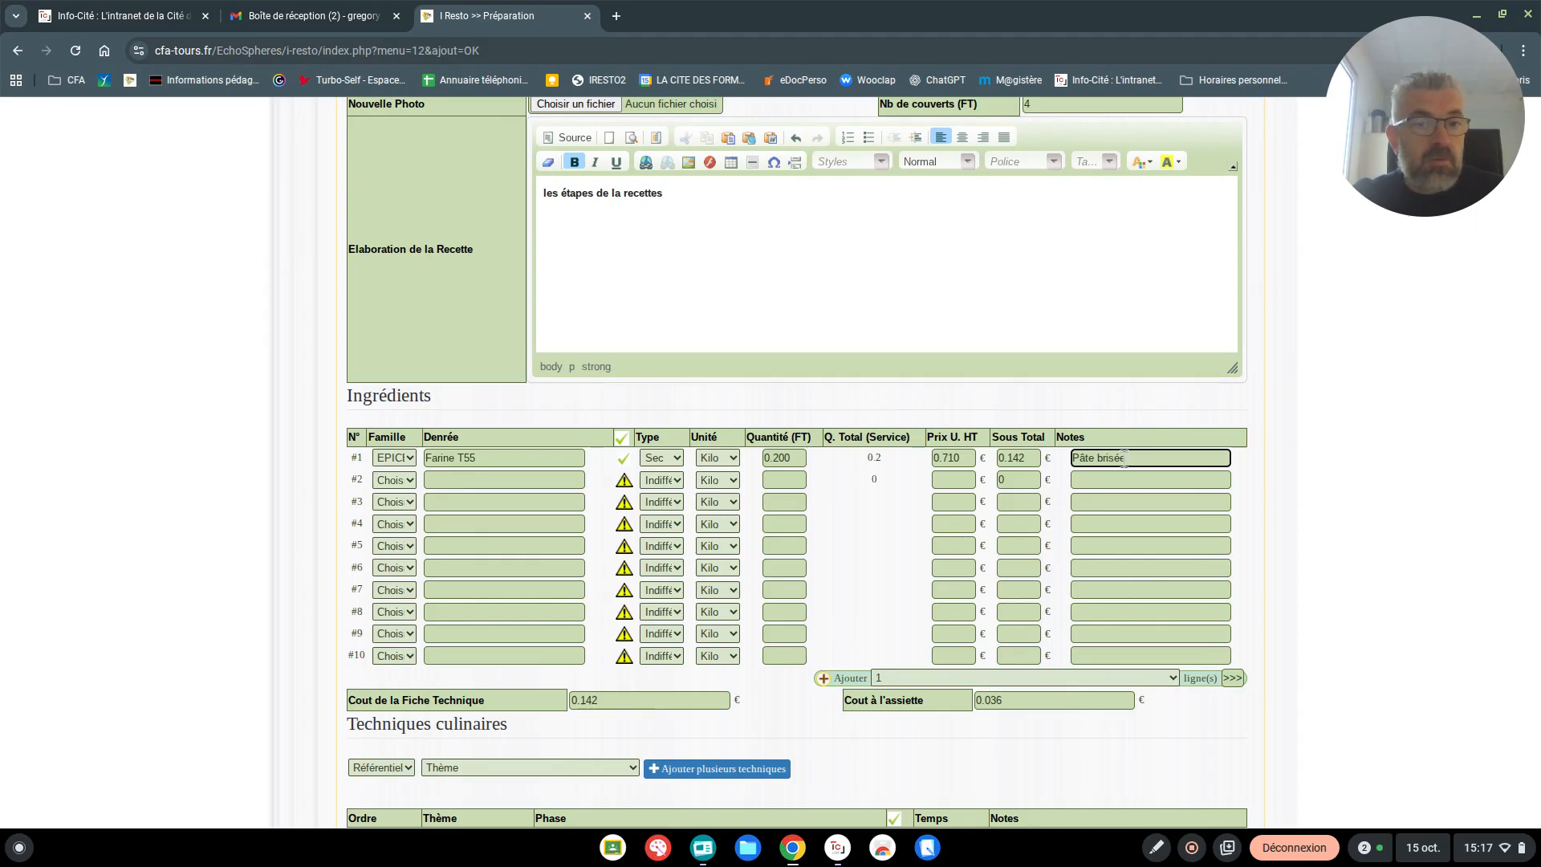
# Add Beurre Doux from the product catalogue as the second ingredient with a quantity of 0.125
pyautogui.click(504, 481)
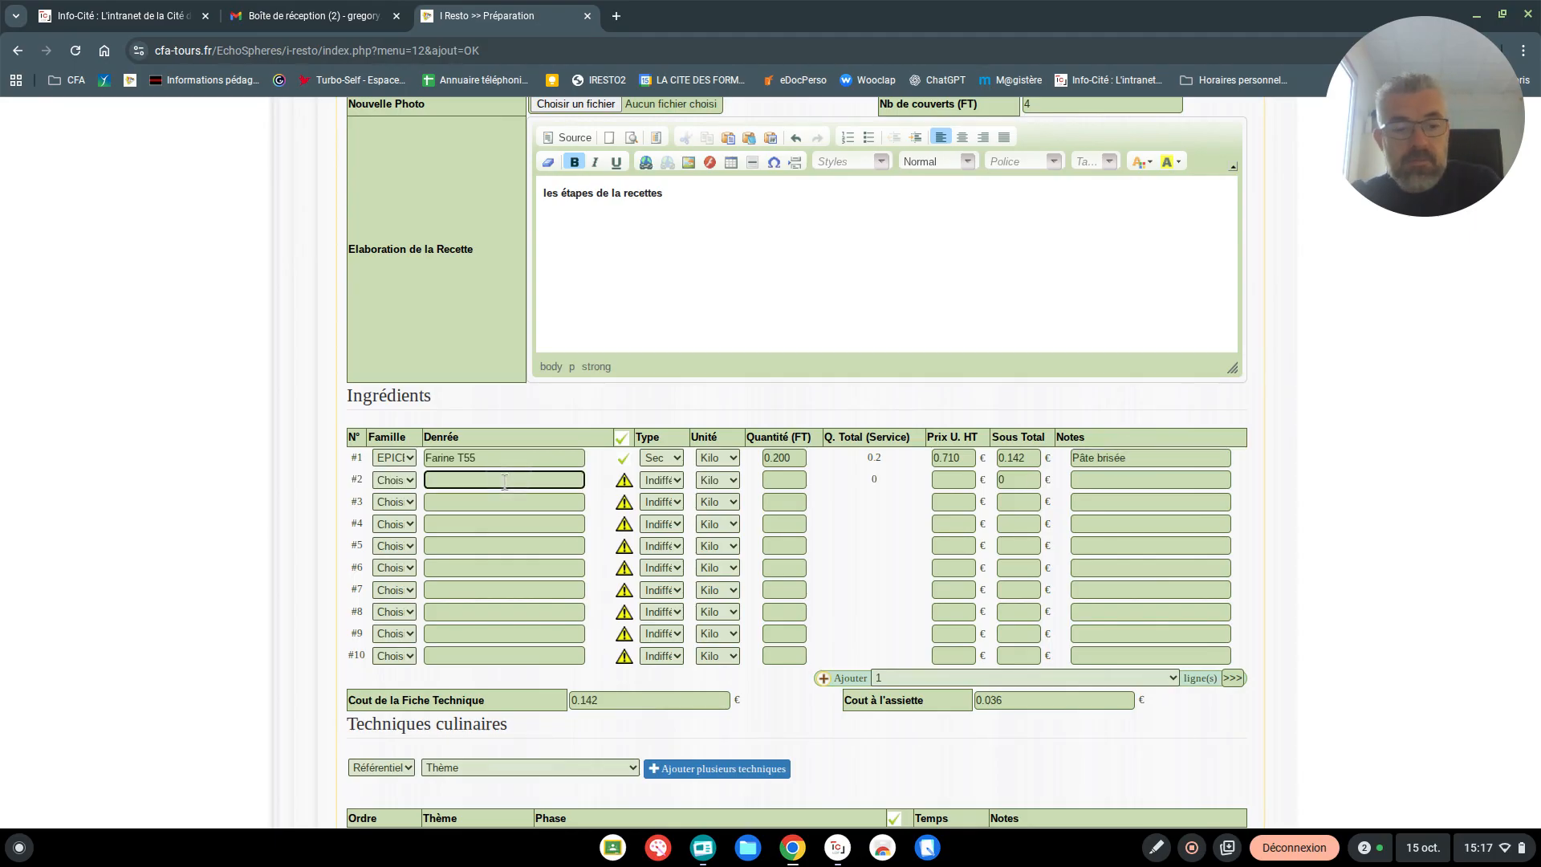
pyautogui.write('Beurre')
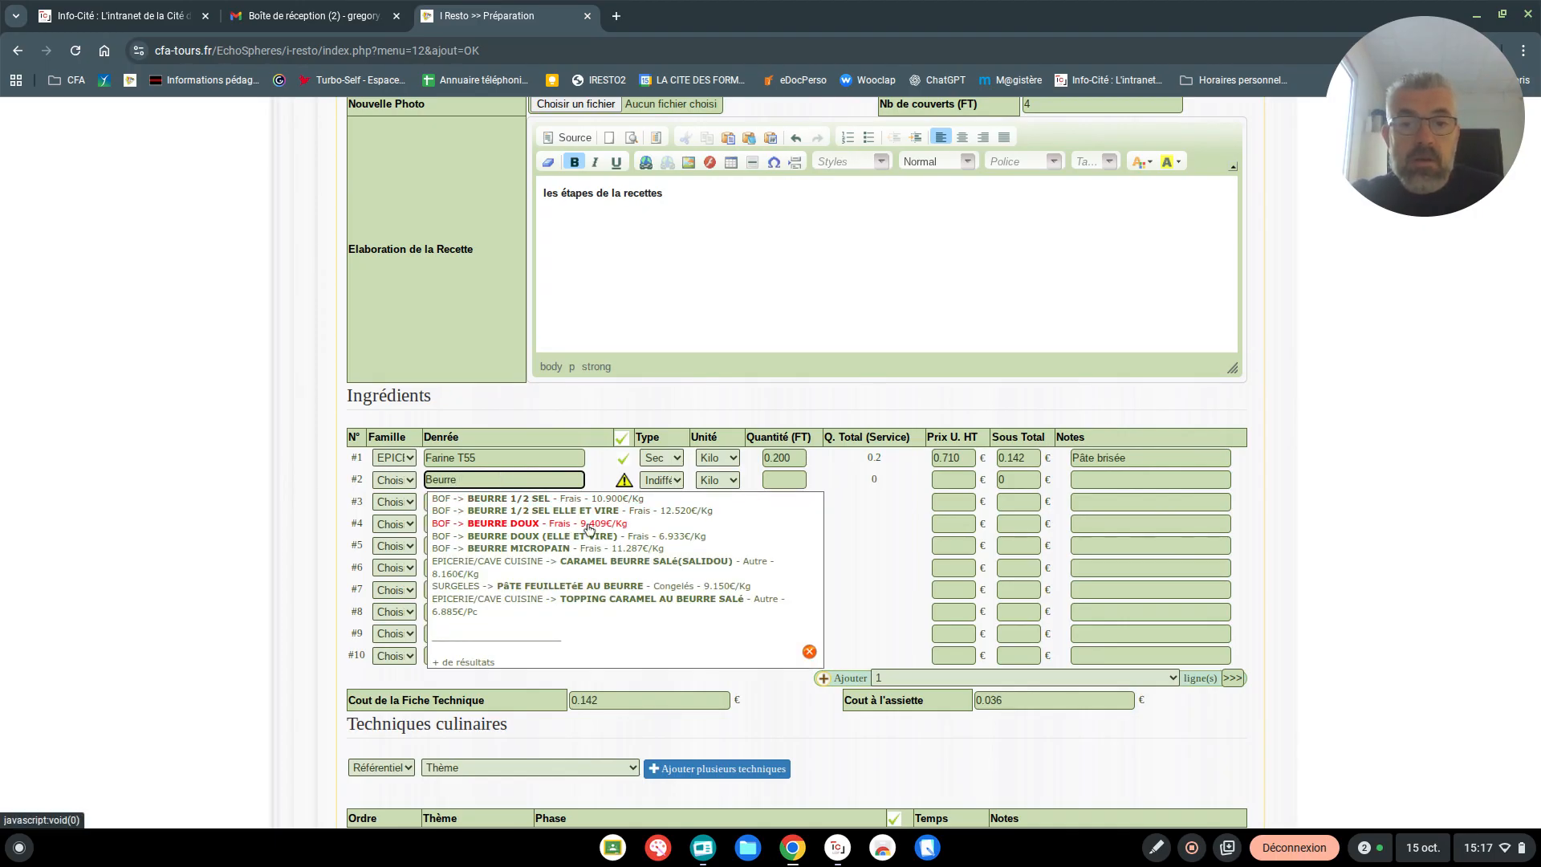
pyautogui.click(526, 524)
pyautogui.click(774, 480)
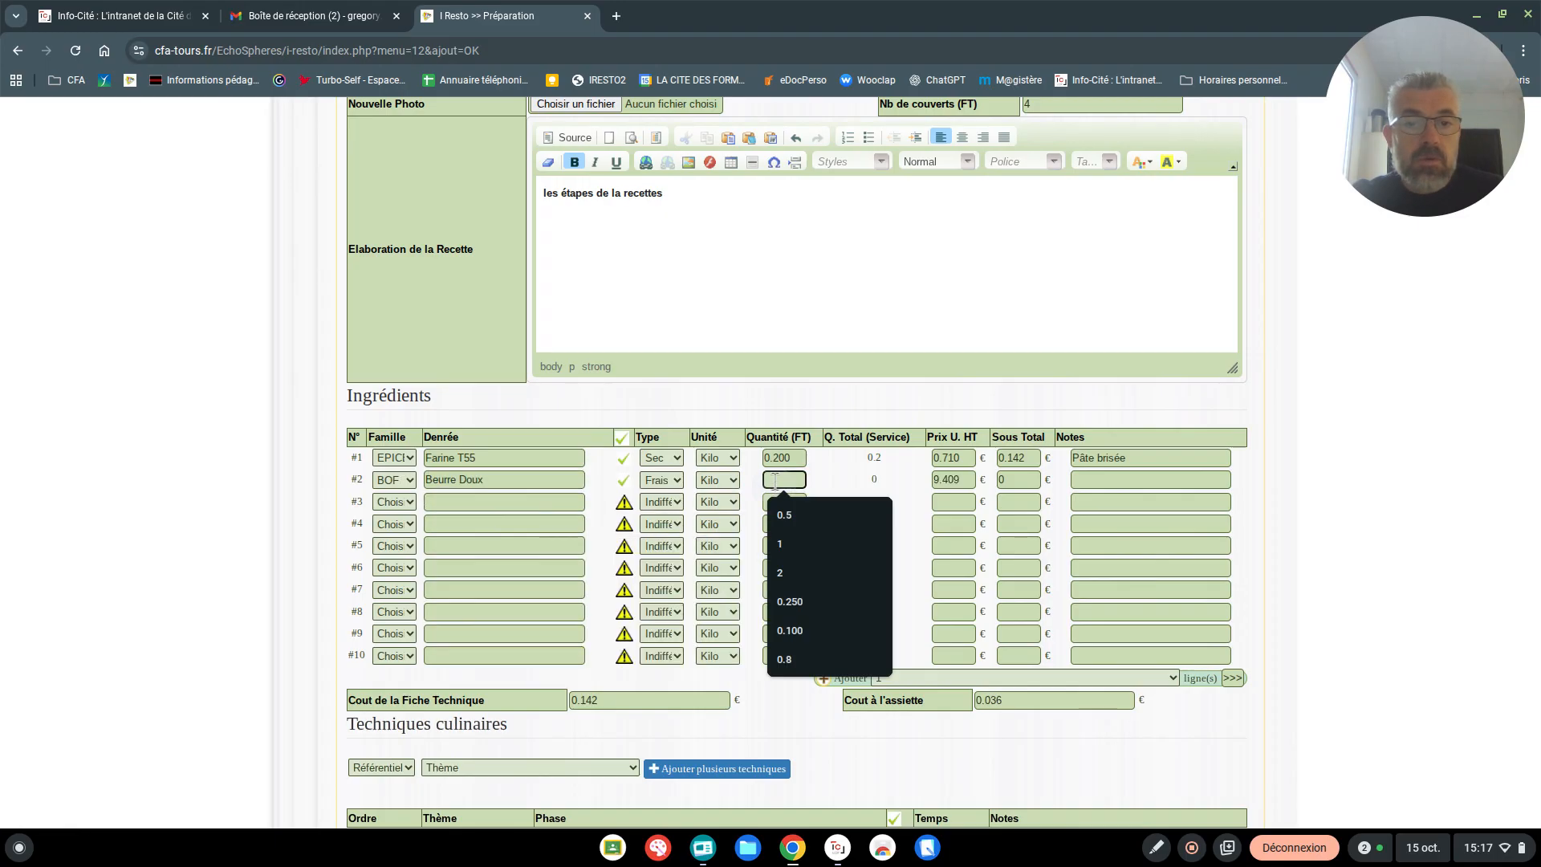
pyautogui.write('0.12')
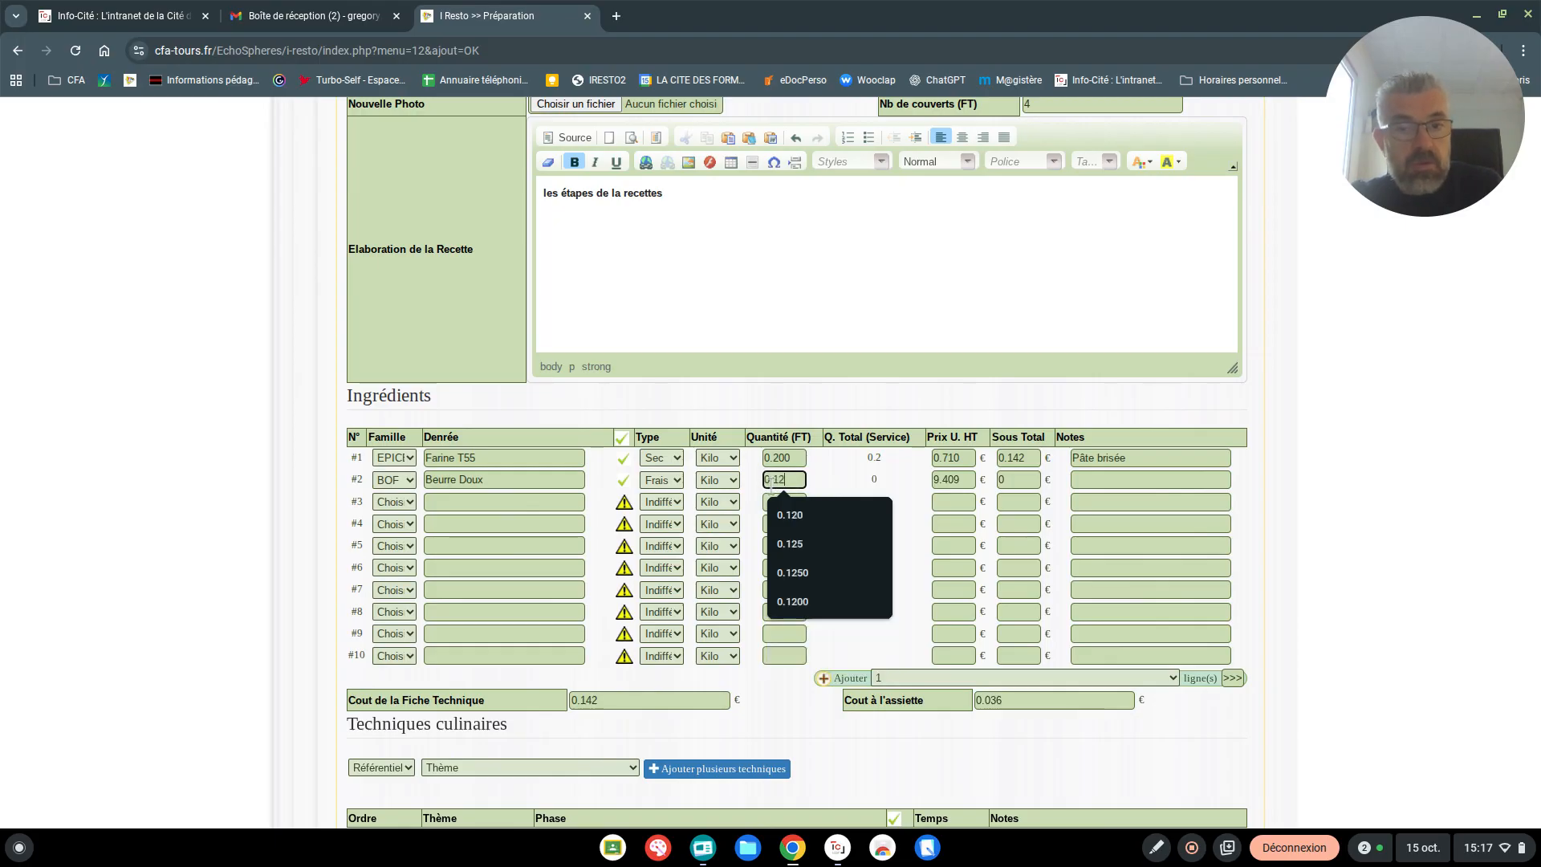
pyautogui.write('5')
pyautogui.click(439, 502)
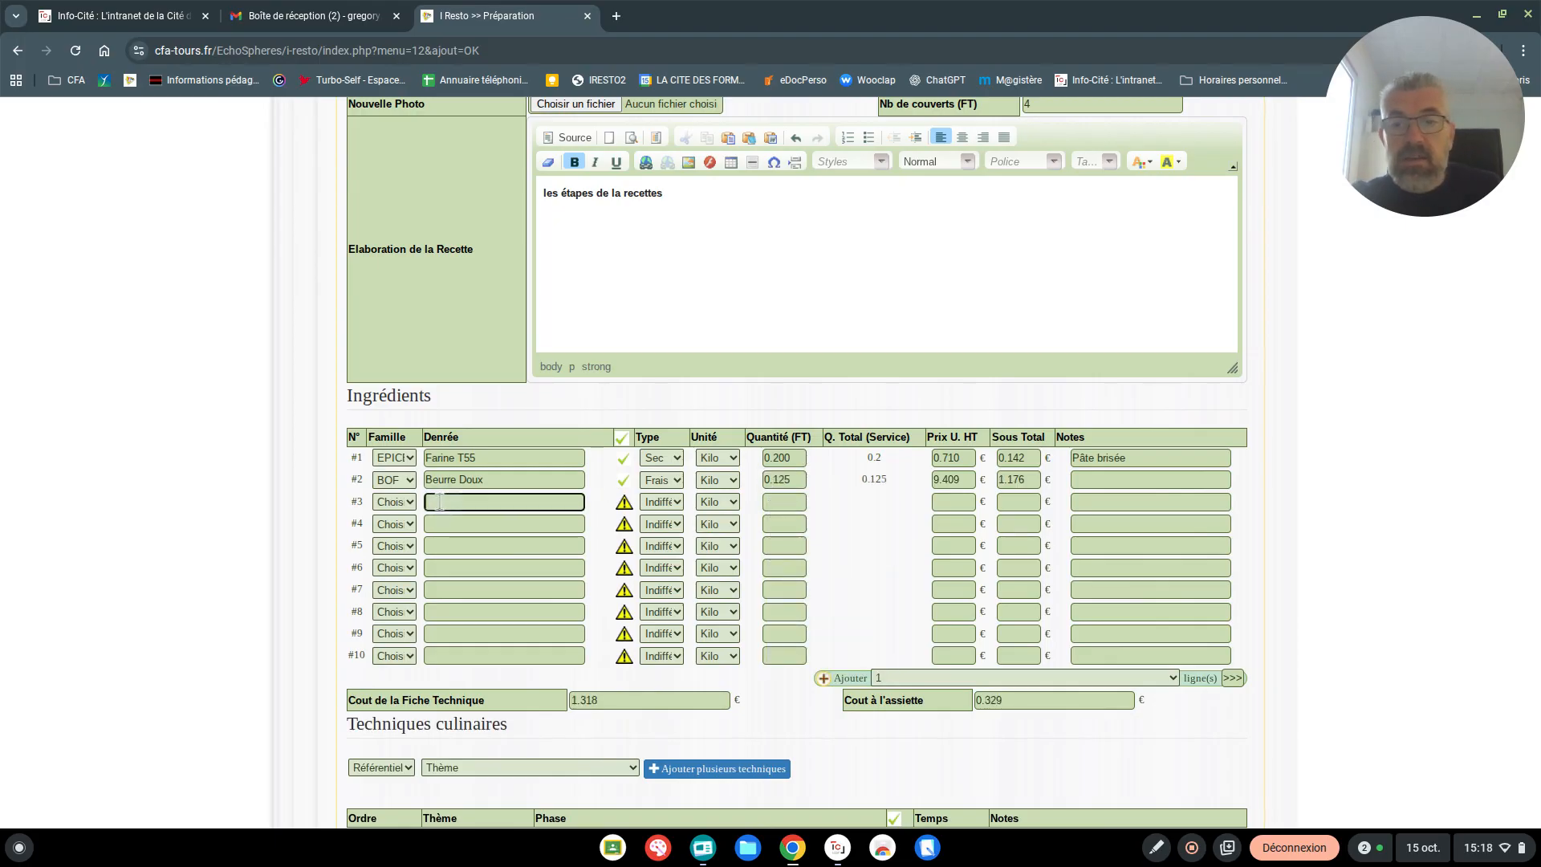
# Set the quantity of Farine T55 to 0.250
pyautogui.click(789, 457)
pyautogui.press('BackSpace')
pyautogui.press('BackSpace')
pyautogui.press('BackSpace')
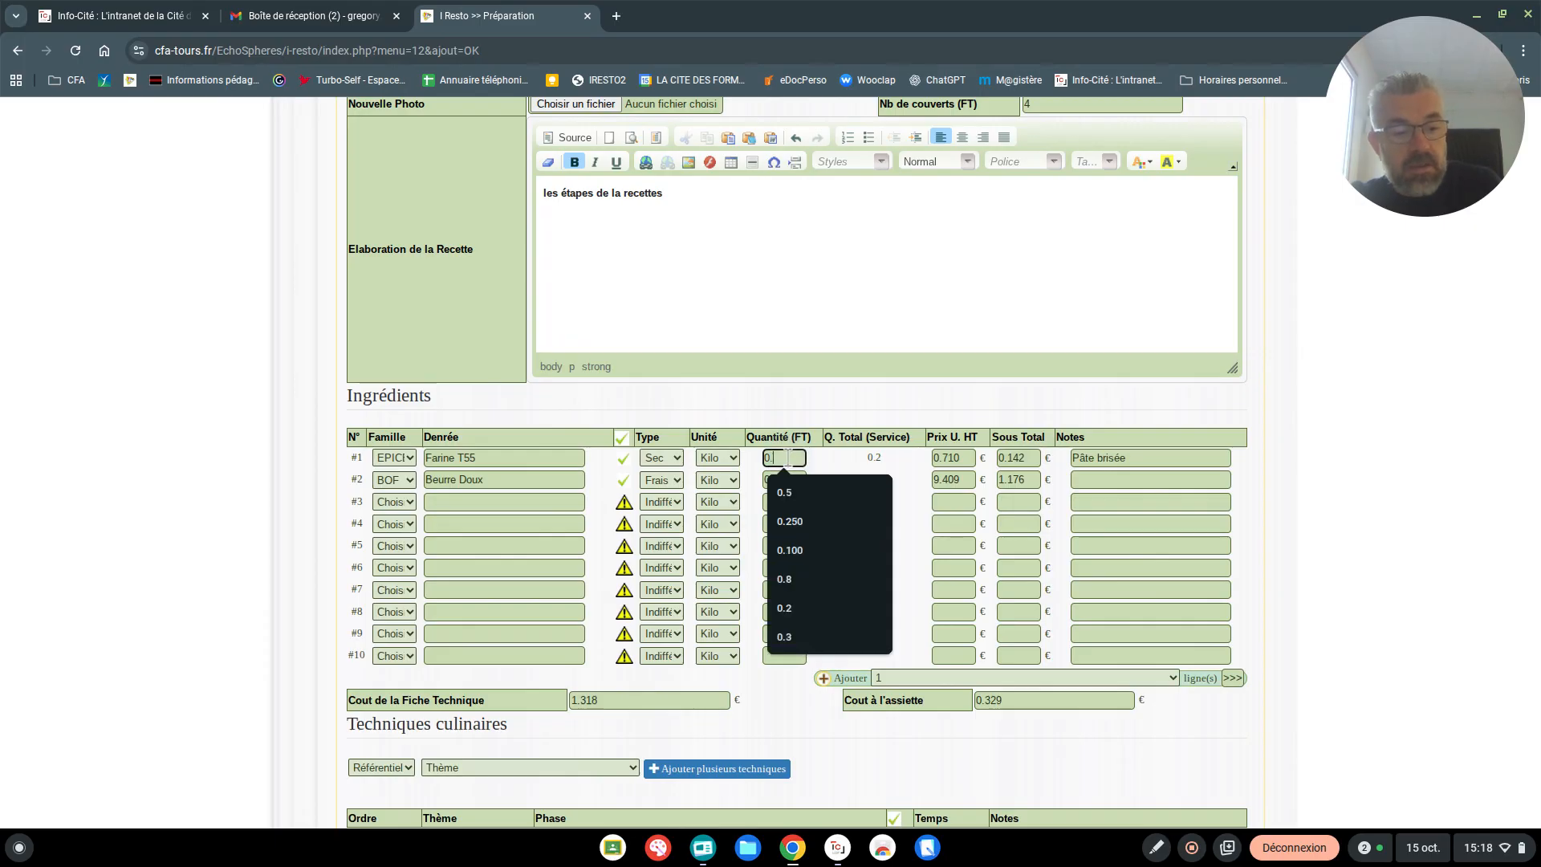
pyautogui.write('250')
# Add Eau (cuisine) from the product catalogue as the third ingredient with a quantity of 0.01
pyautogui.click(454, 502)
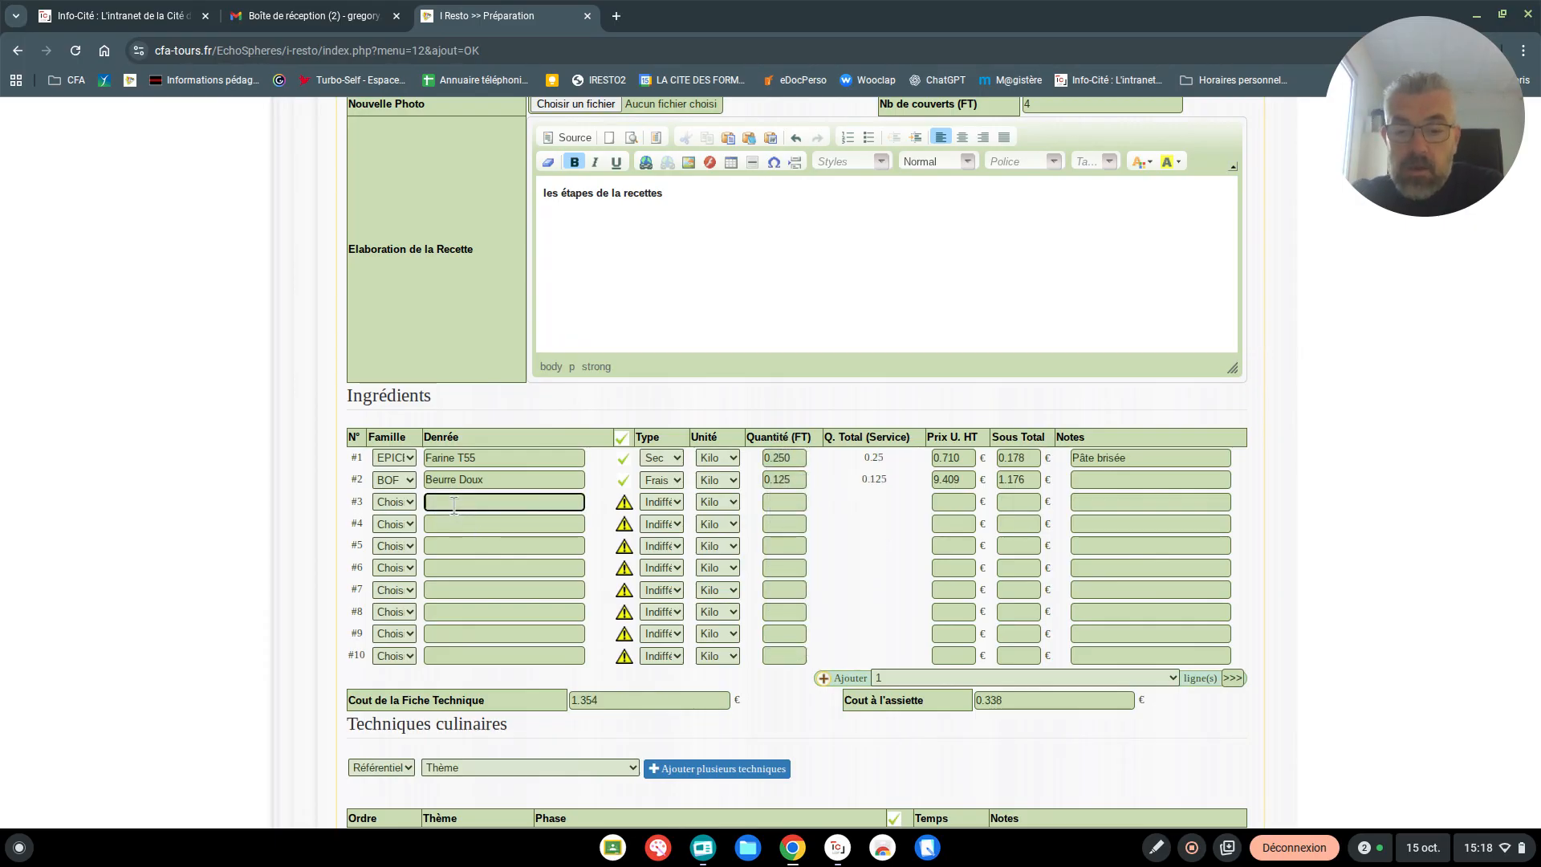
pyautogui.write('Eau (cui')
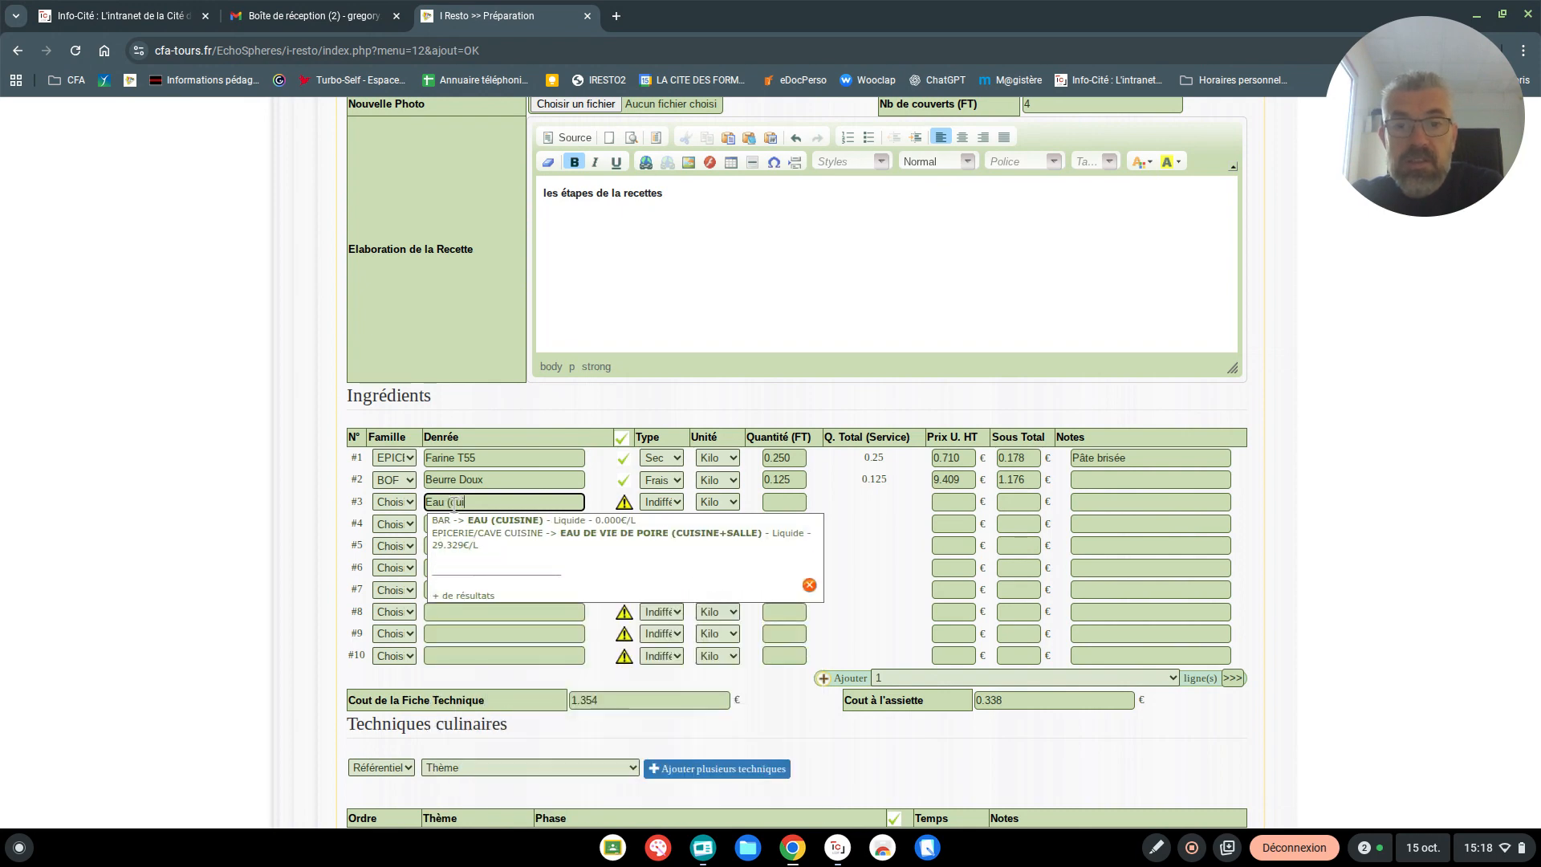
pyautogui.write('s')
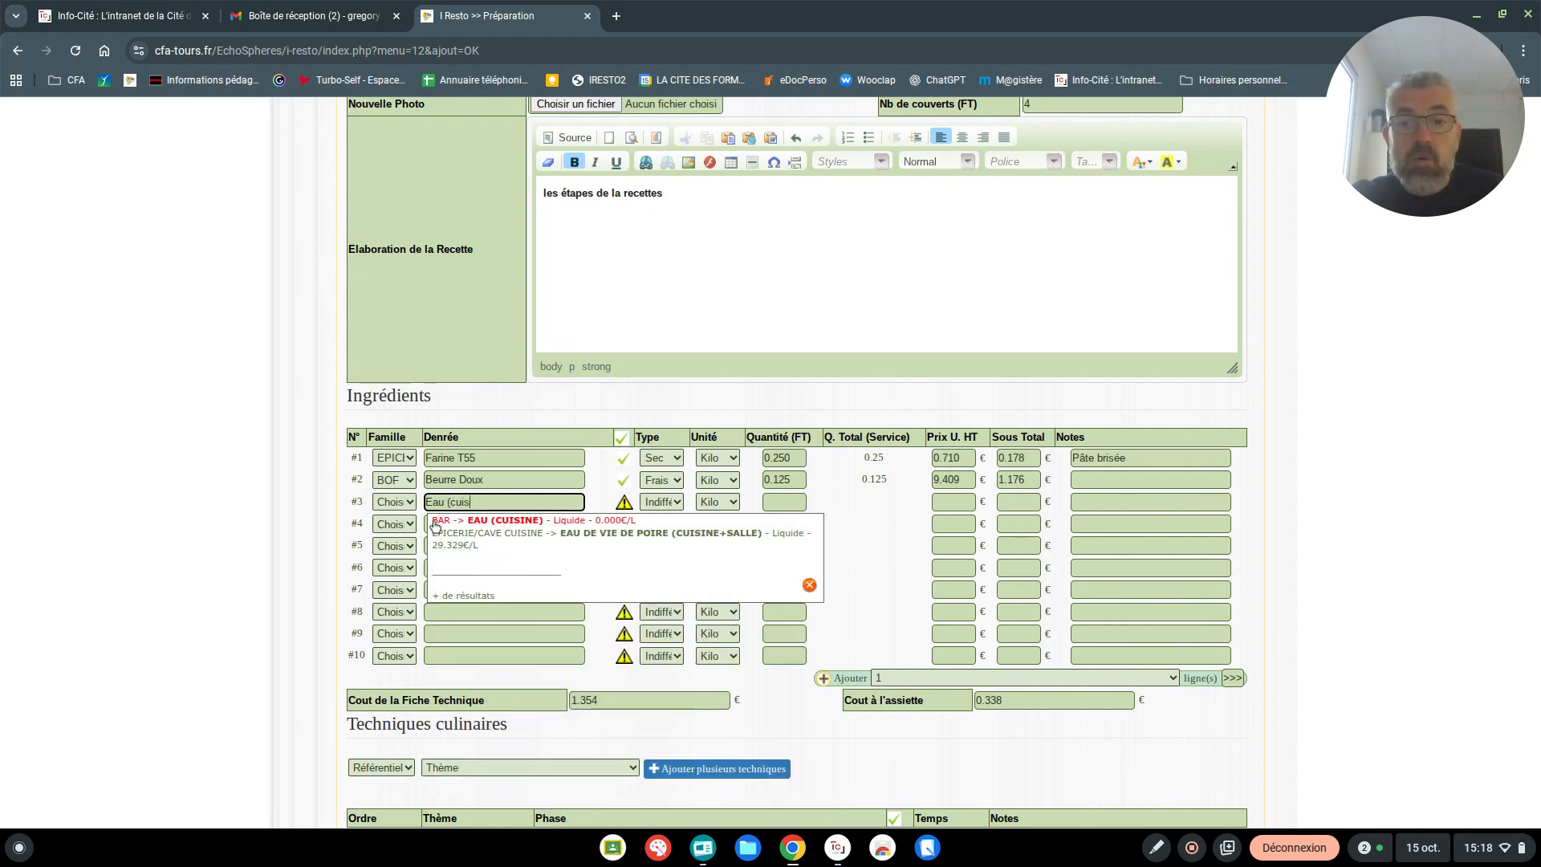
pyautogui.click(435, 521)
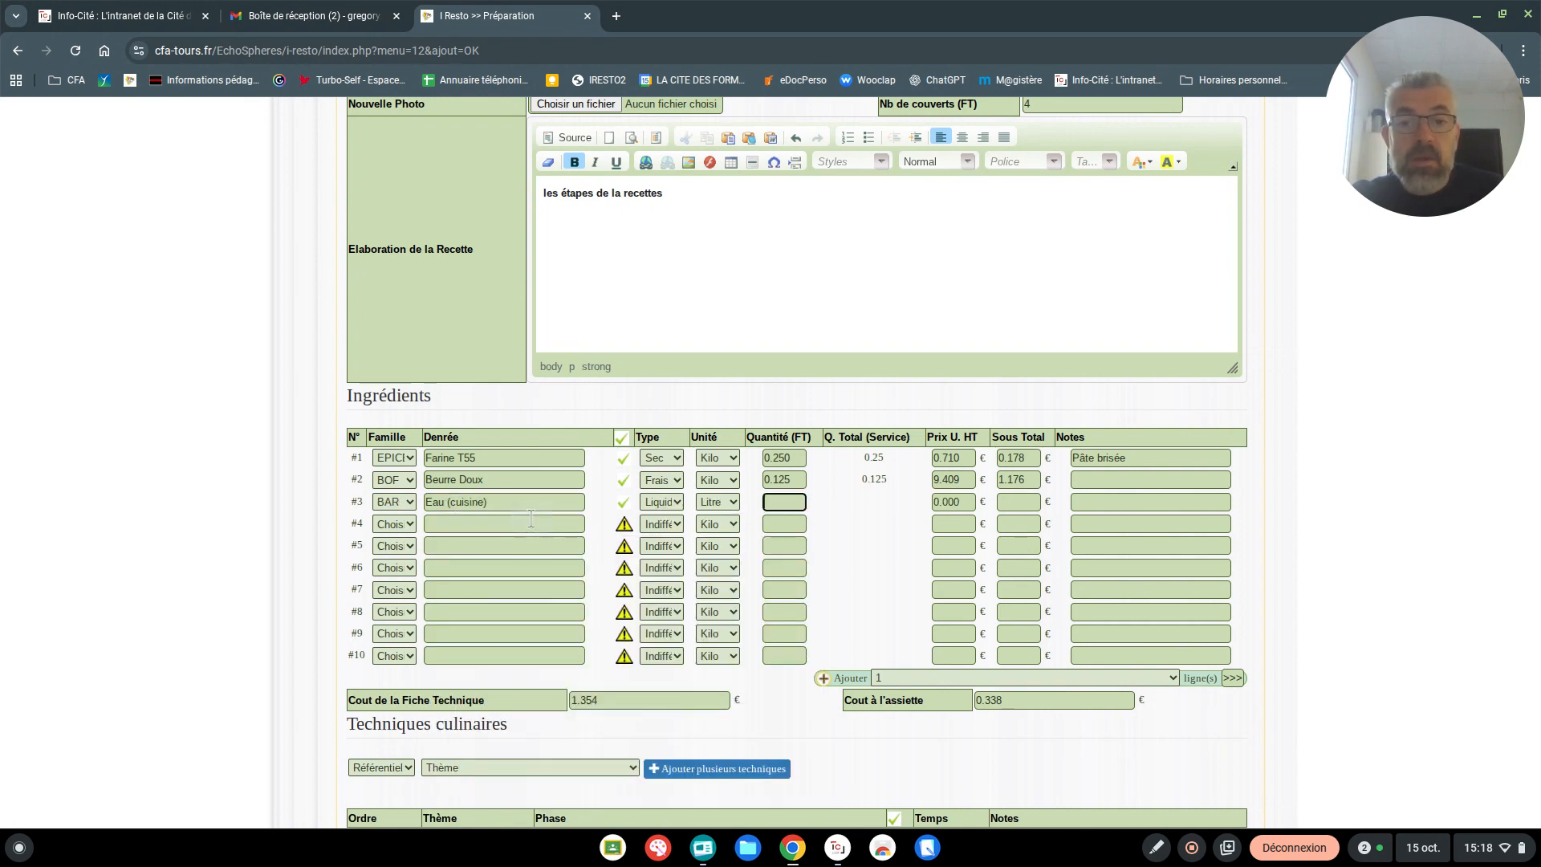
pyautogui.click(790, 502)
pyautogui.write('0.01')
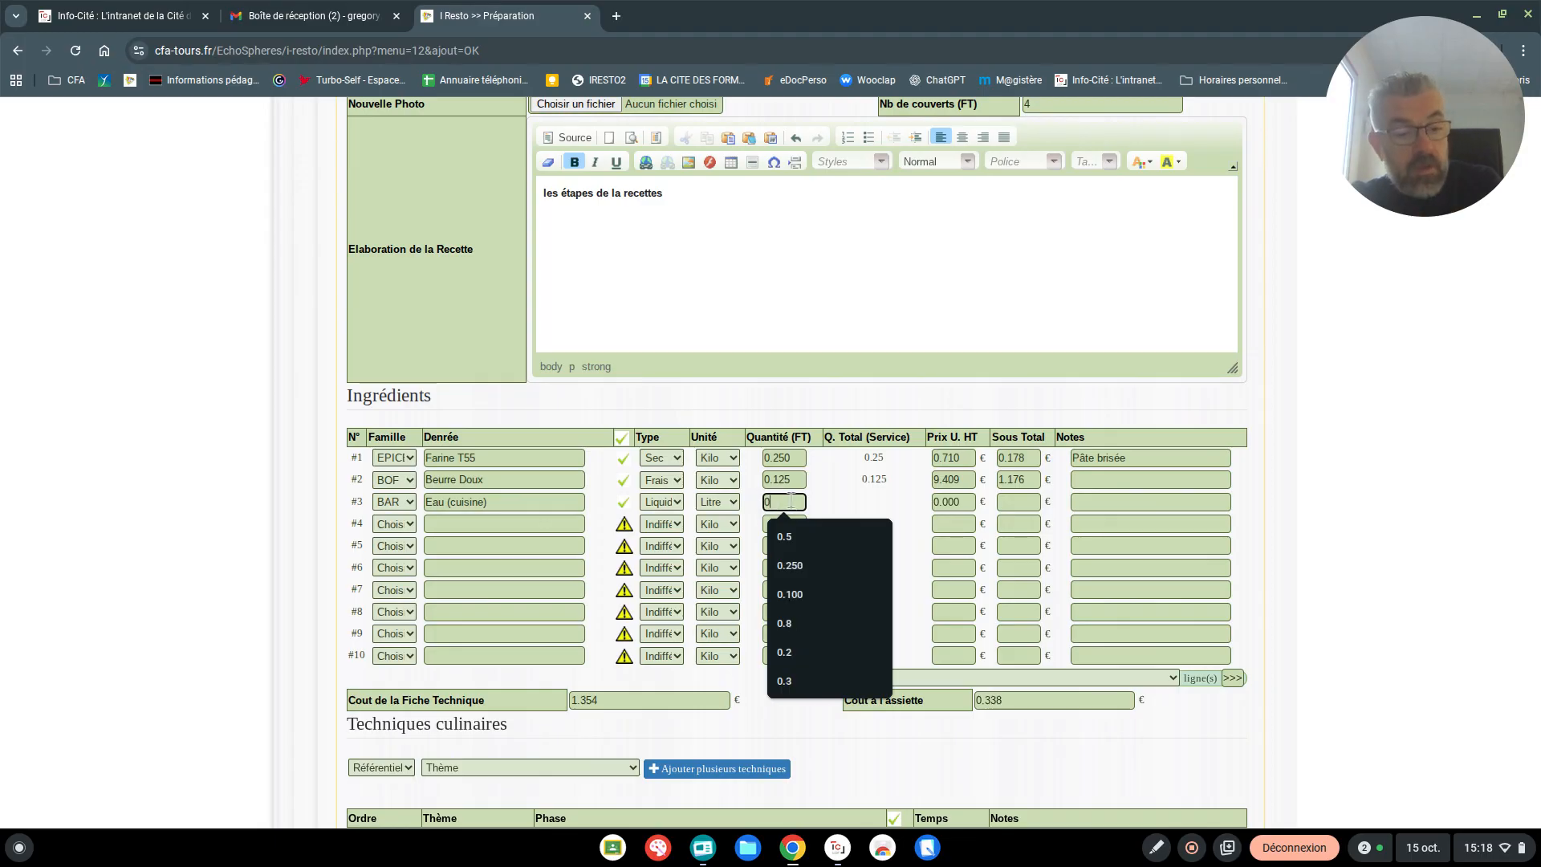
# Add Sel Fin from the product catalogue as the fourth ingredient with a quantity of 0.005
pyautogui.click(451, 524)
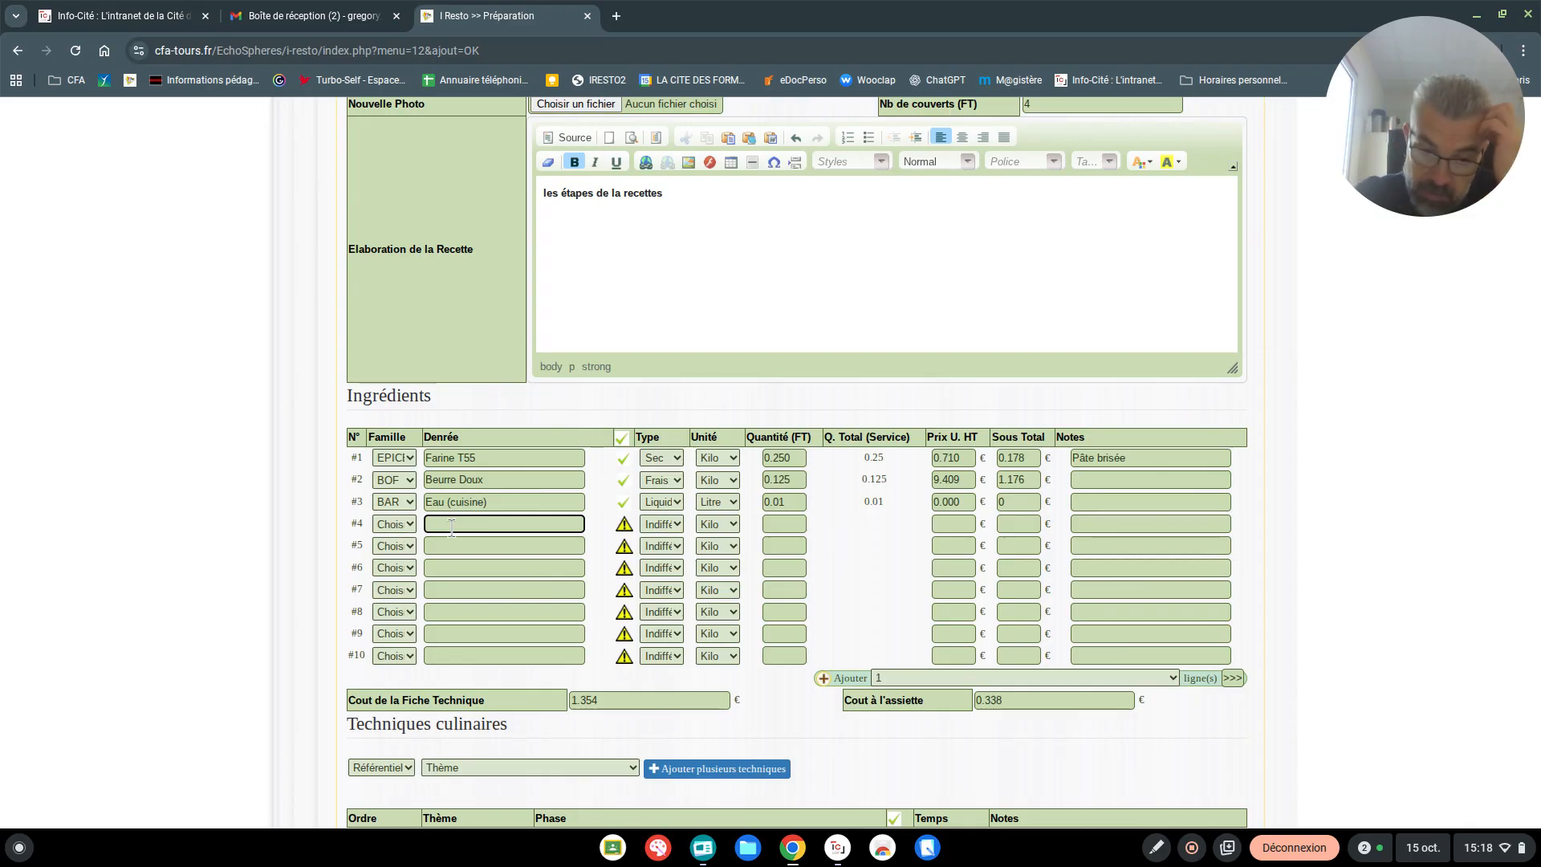
pyautogui.write('s')
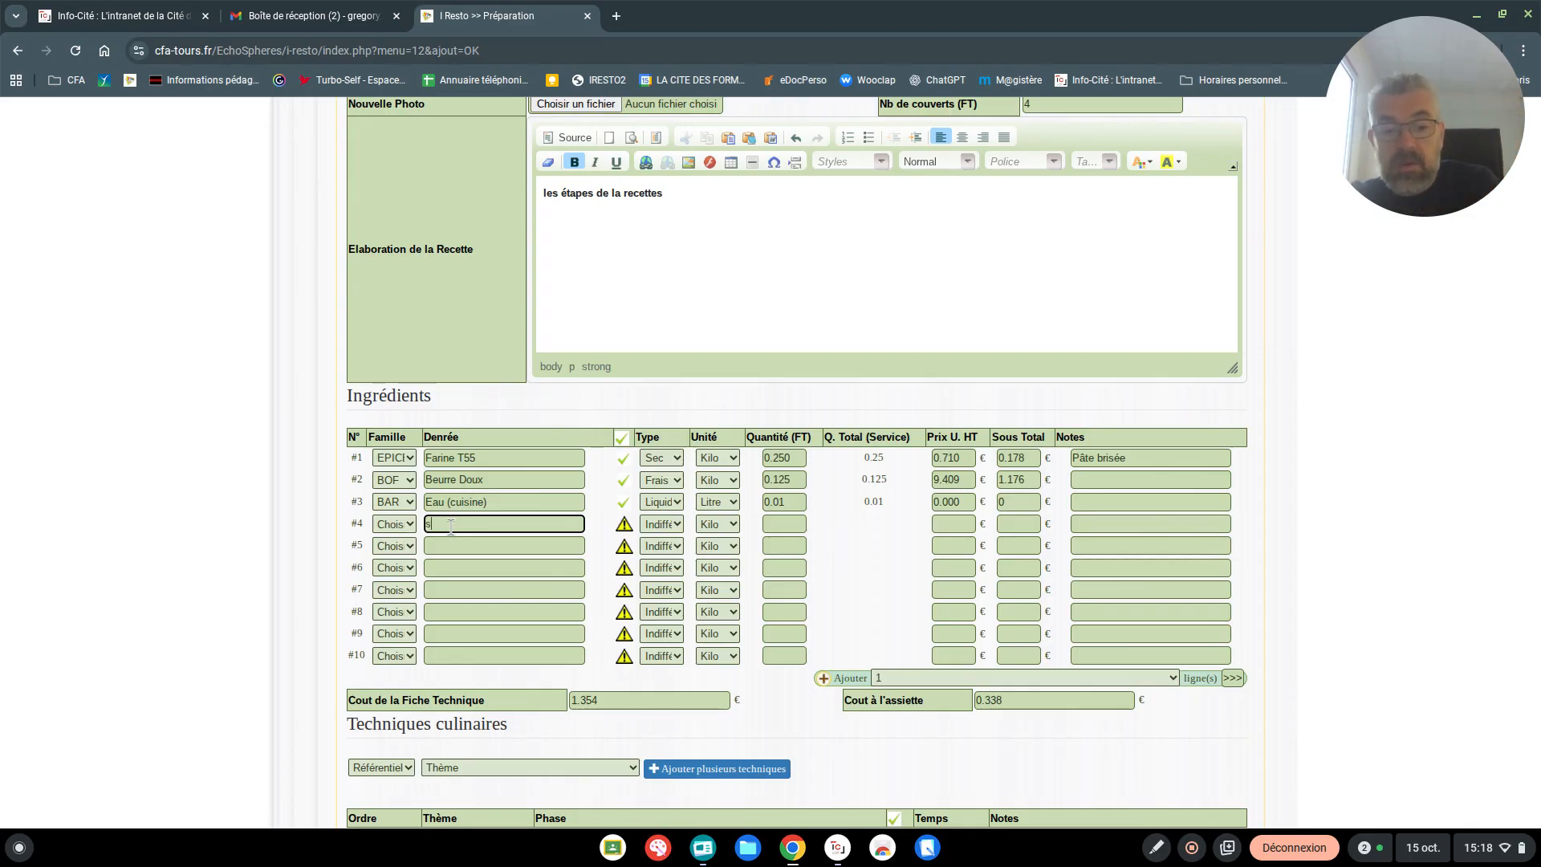
pyautogui.write('el fin')
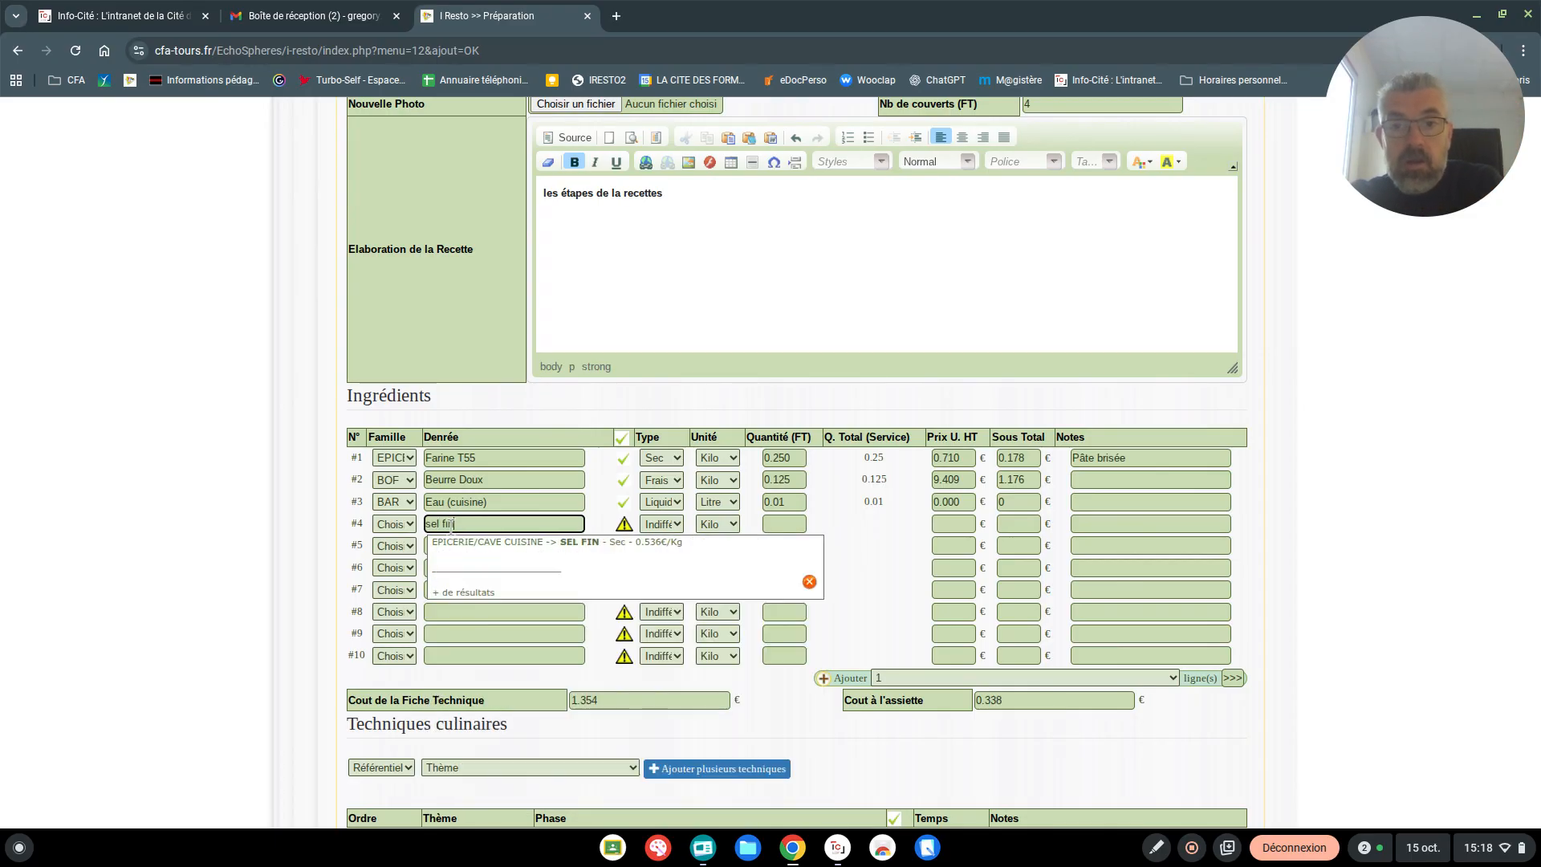
pyautogui.click(578, 543)
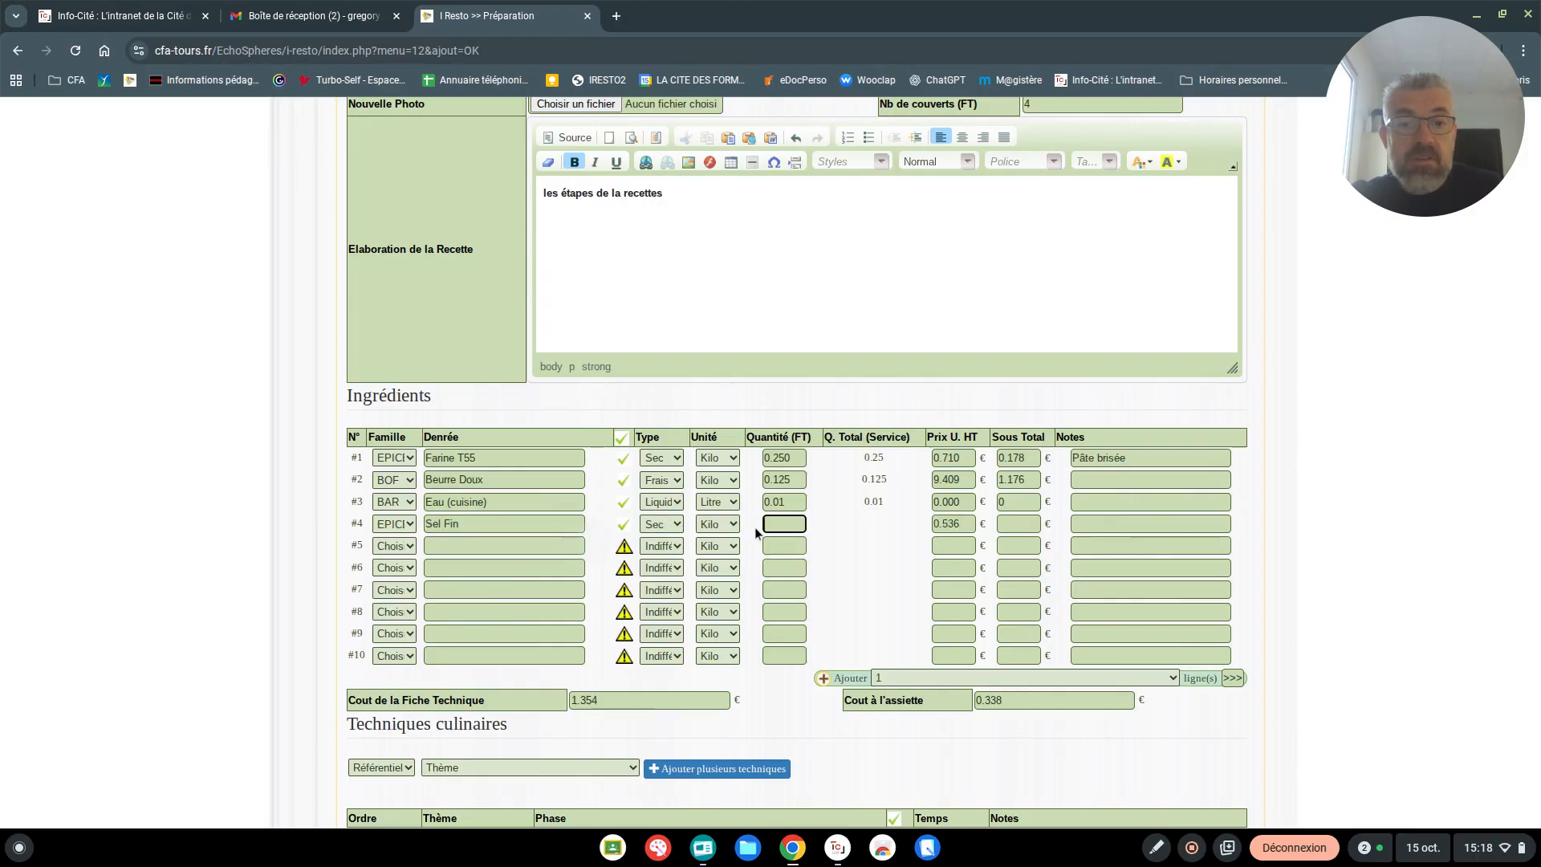
pyautogui.click(775, 524)
pyautogui.write('0.005')
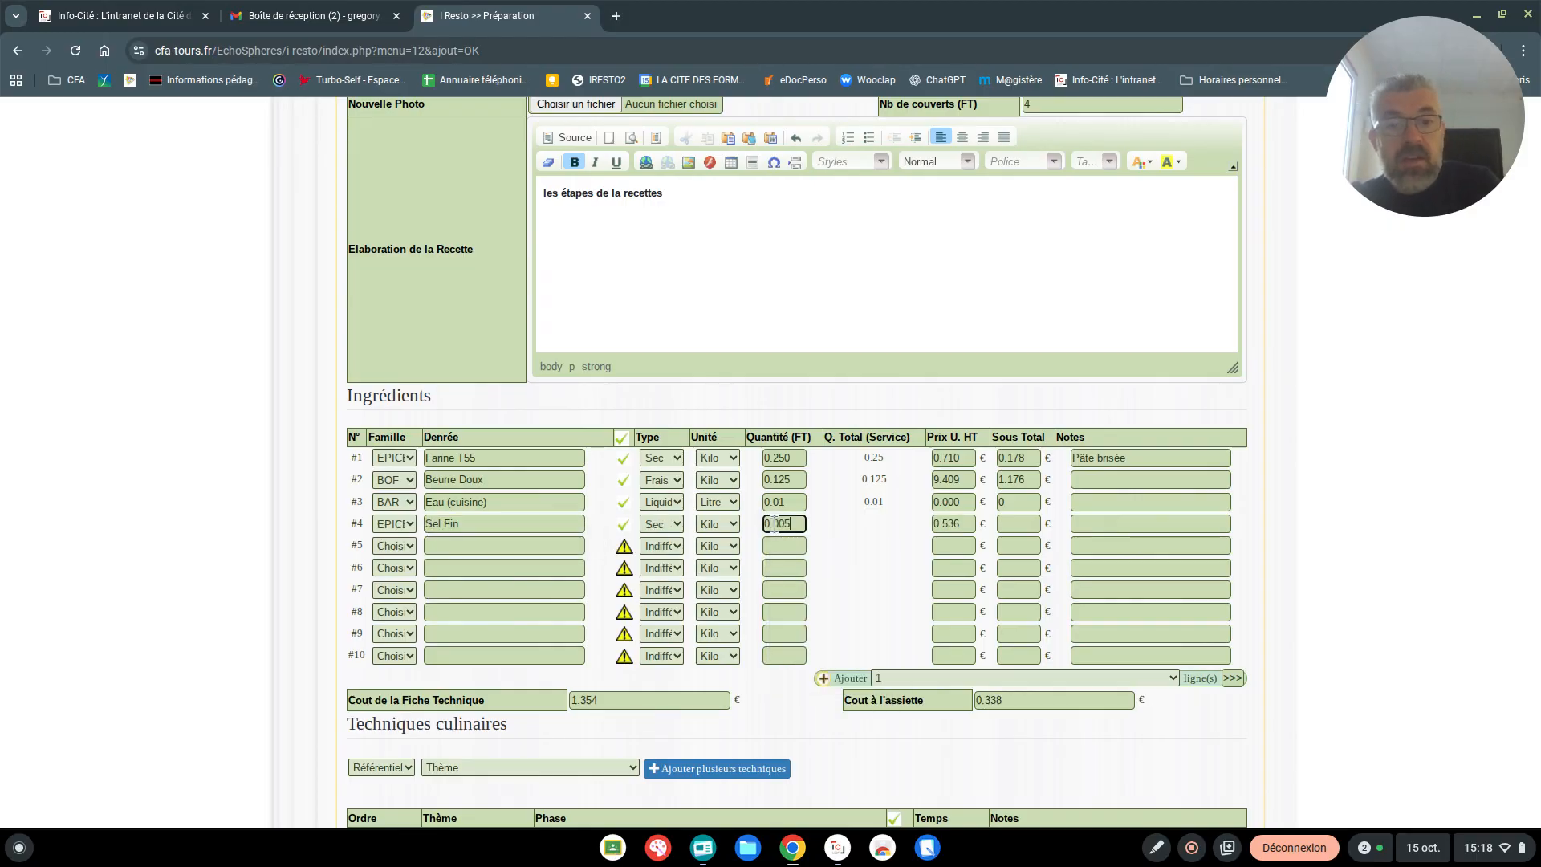
pyautogui.click(429, 547)
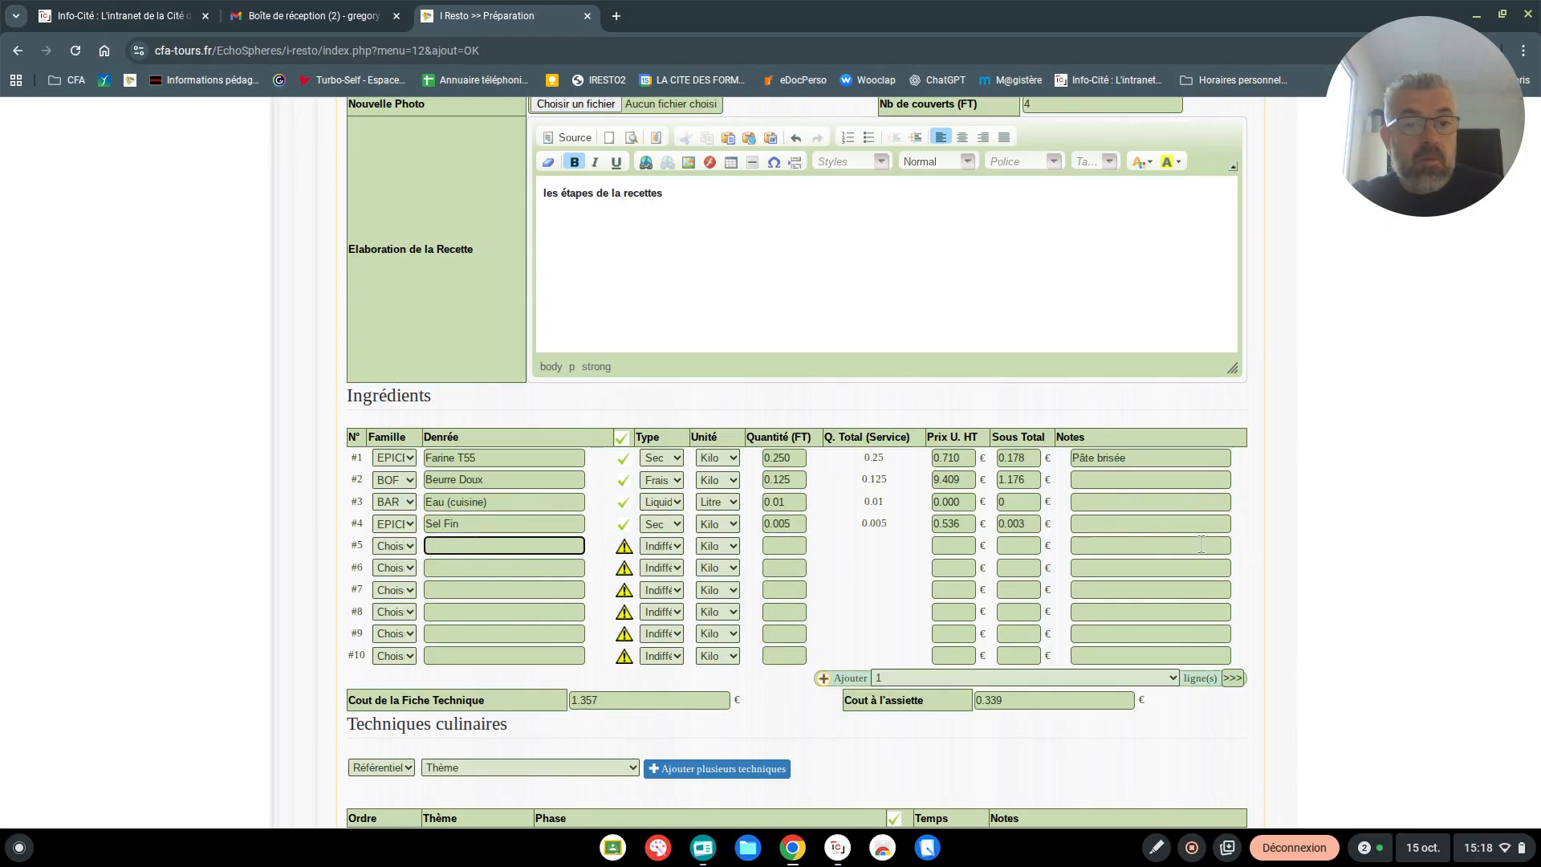
# Review the empty culinary techniques table and the sheet's cost per plate
pyautogui.scroll(-6, 867, 608)
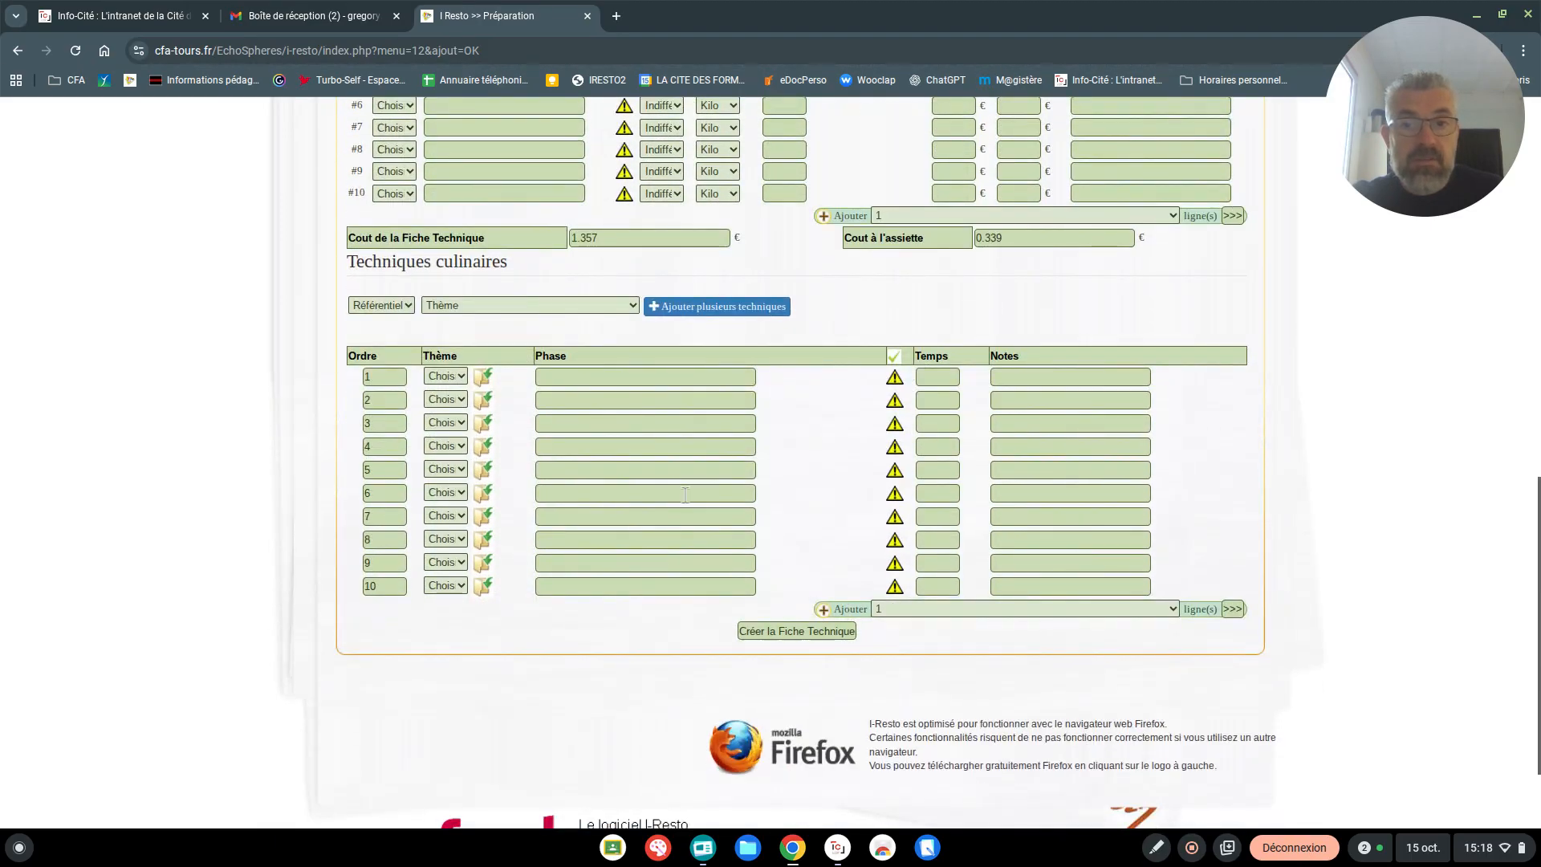
pyautogui.moveTo(372, 320); pyautogui.dragTo(583, 409)
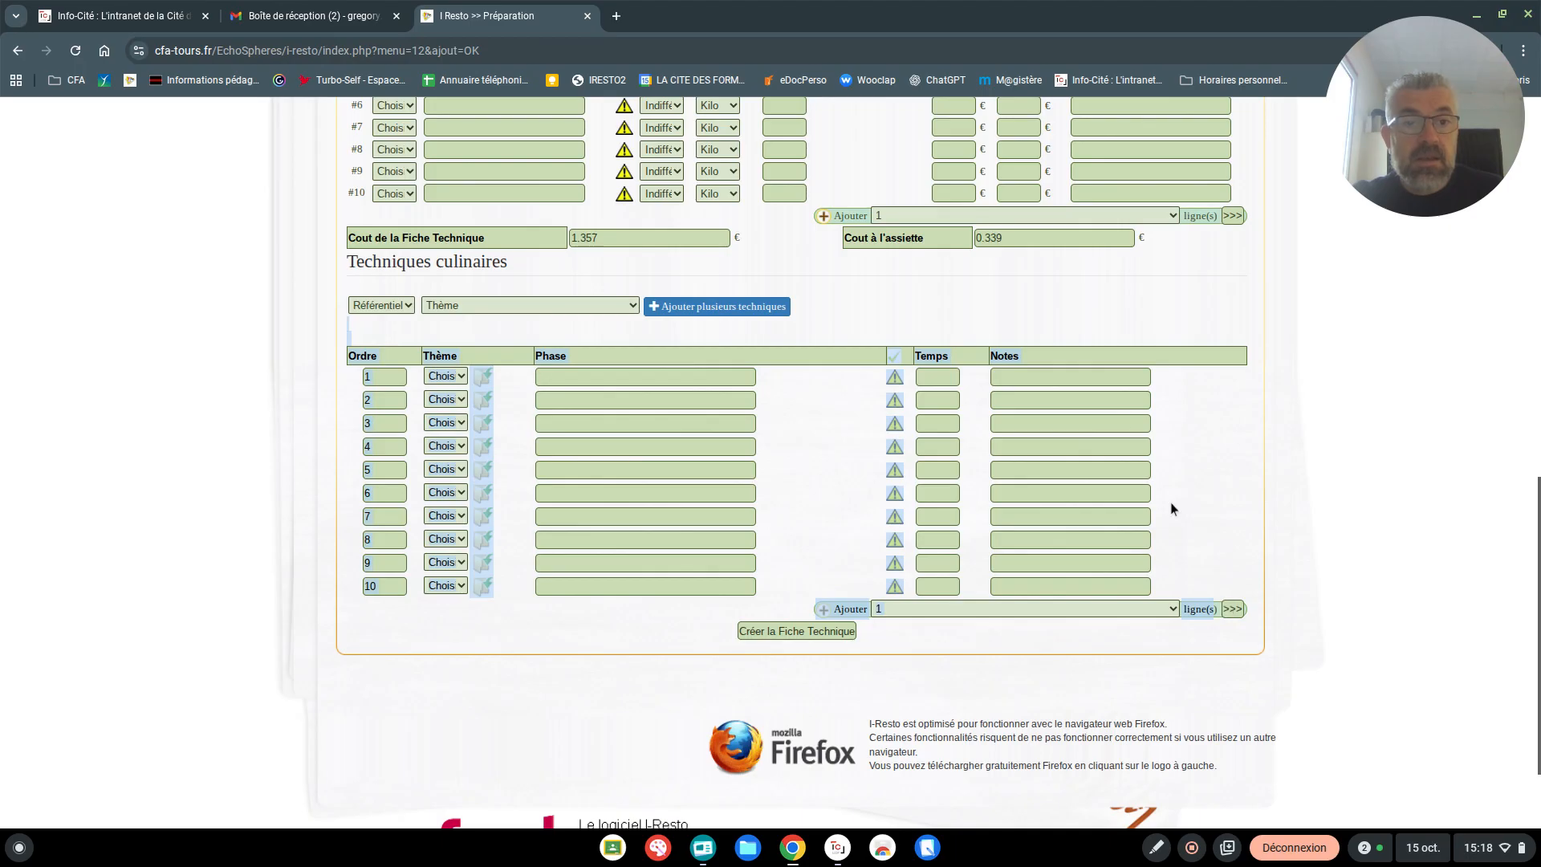
pyautogui.click(1274, 454)
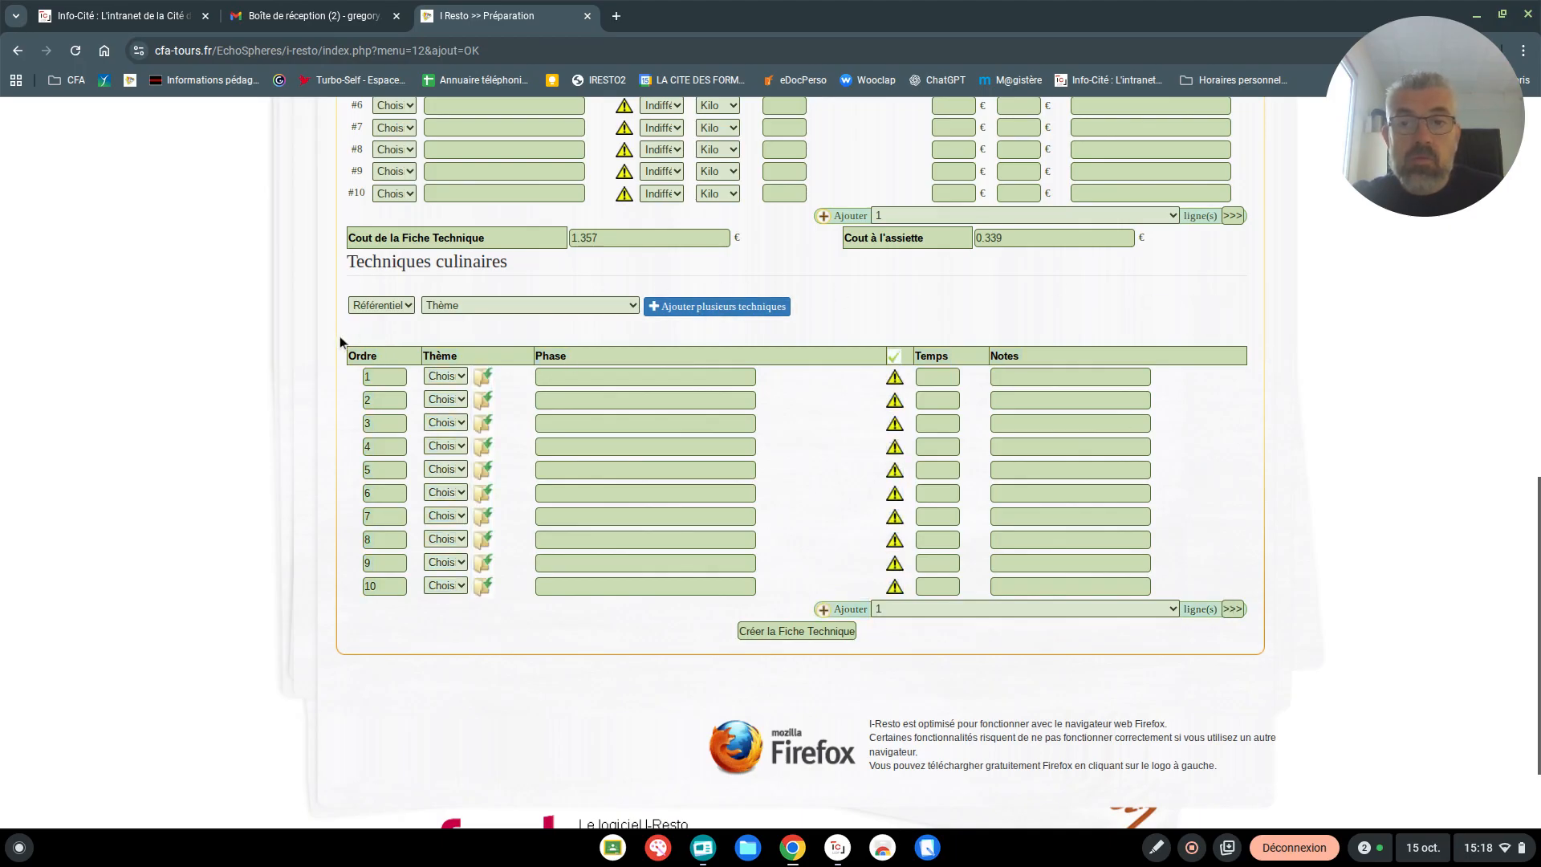
pyautogui.moveTo(339, 335); pyautogui.dragTo(1217, 624)
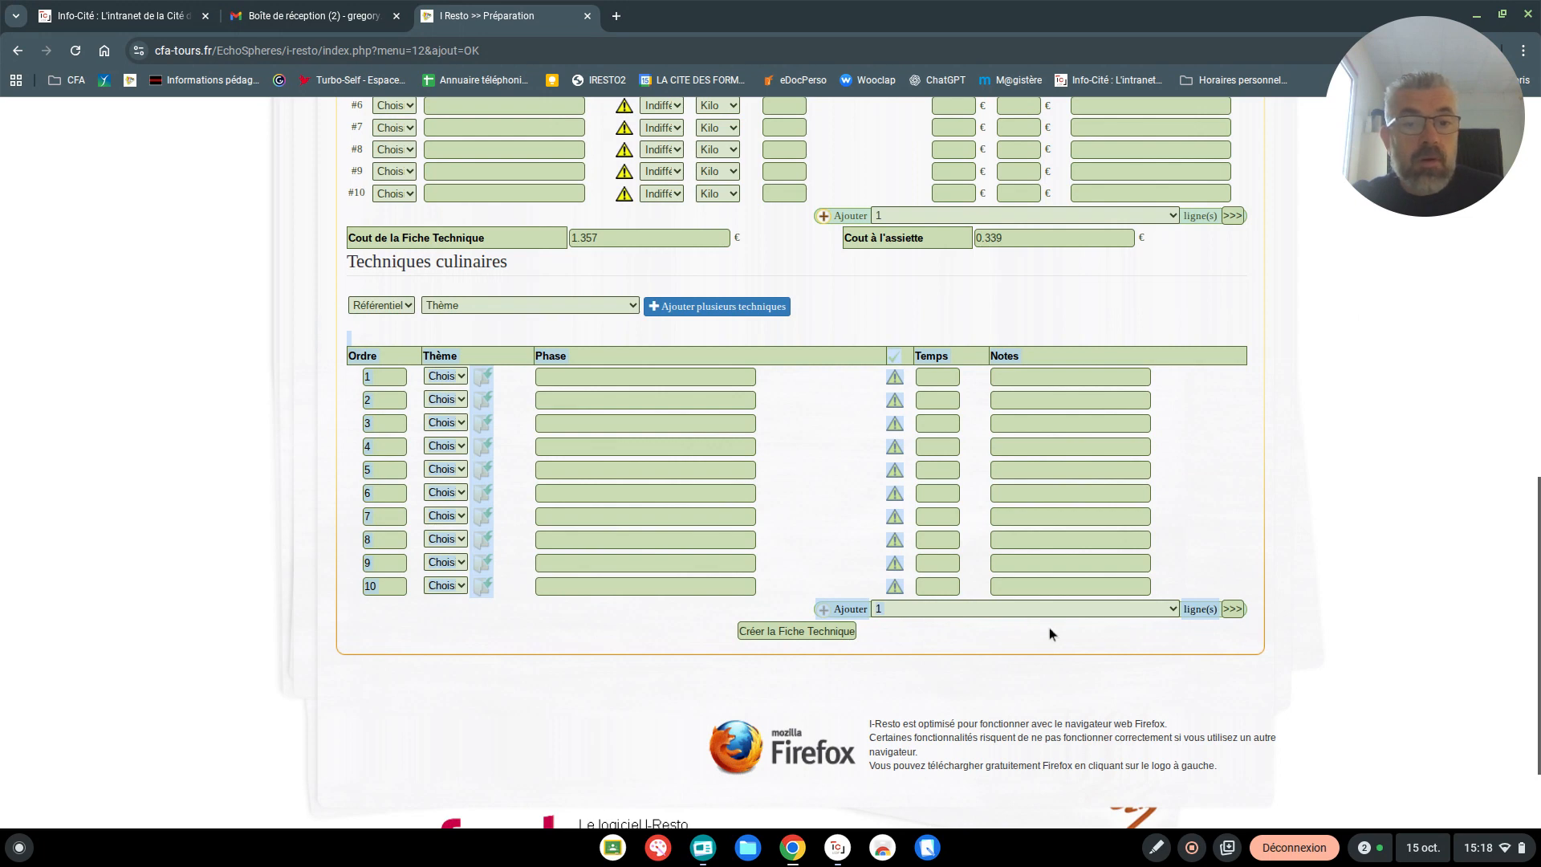
pyautogui.click(1021, 631)
pyautogui.scroll(2, 823, 354)
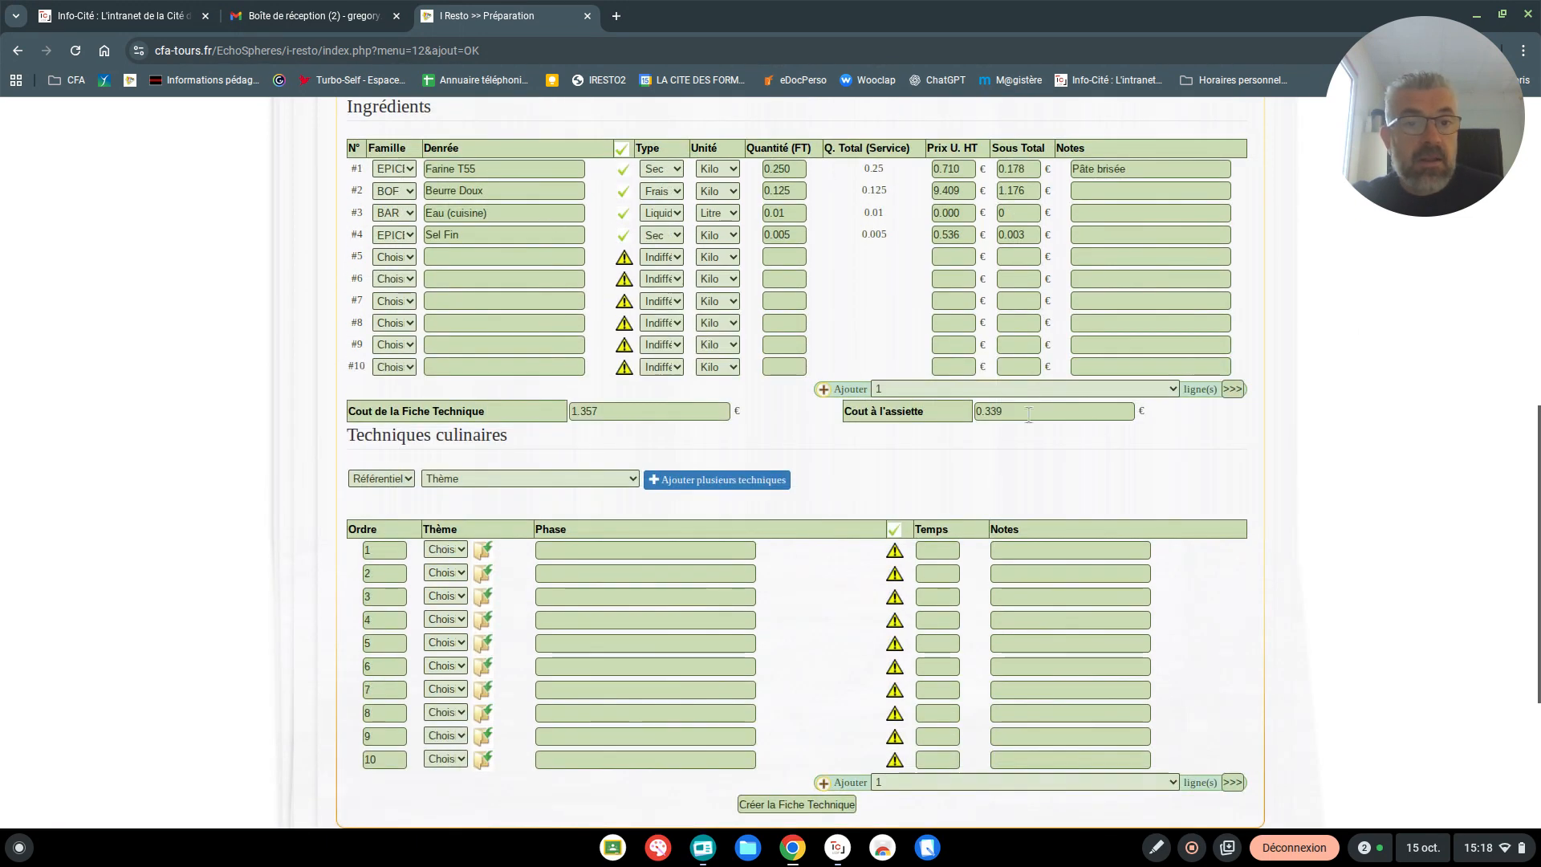
pyautogui.doubleClick(976, 409)
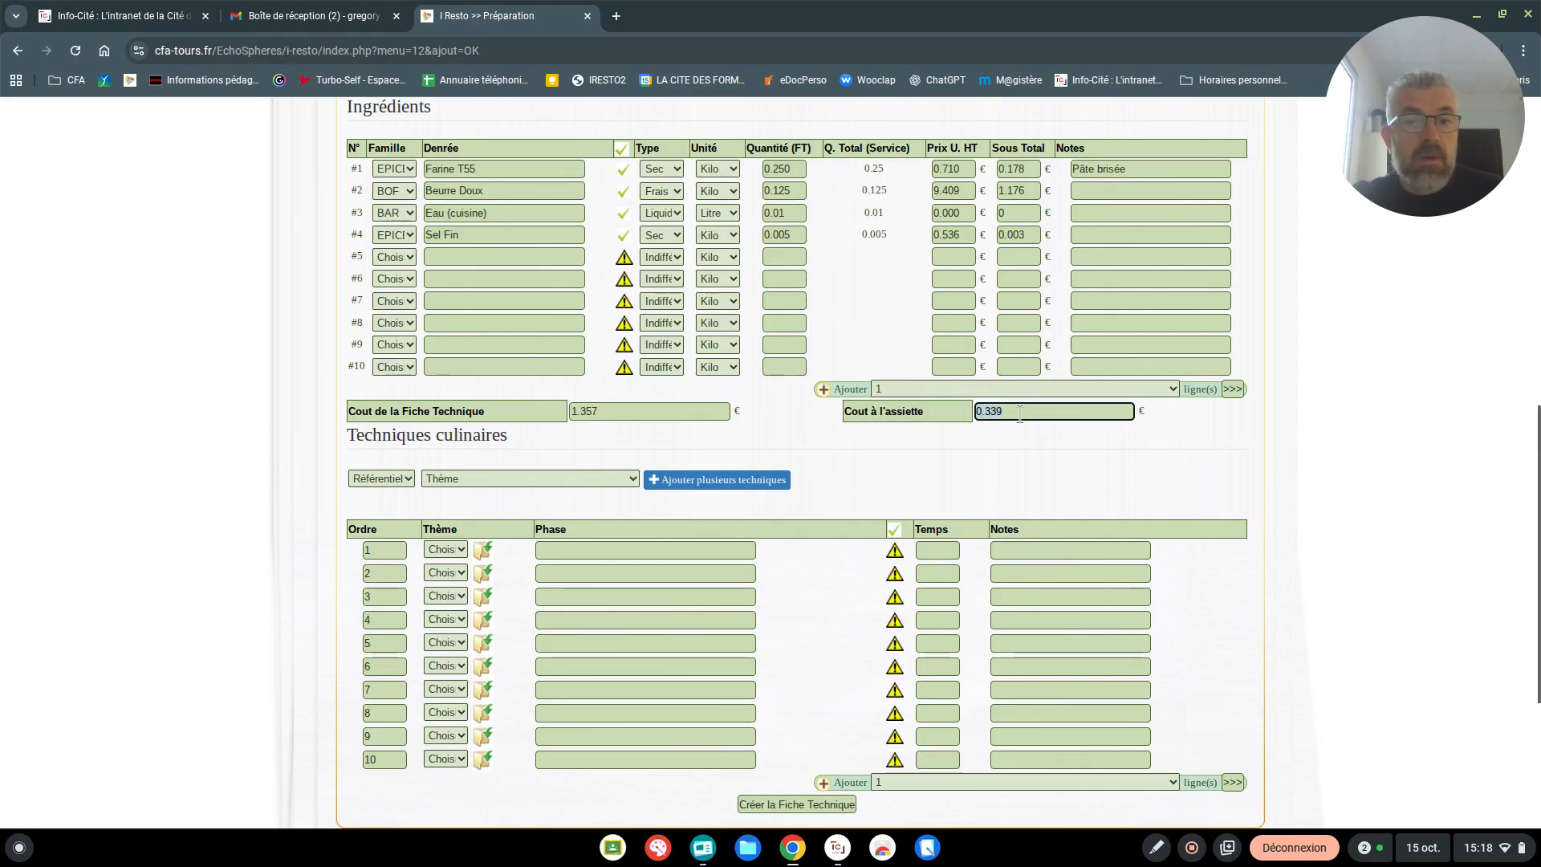
# Set the Farine T55 quantity to 200 and check its effect on the cost per plate
pyautogui.scroll(3, 1018, 413)
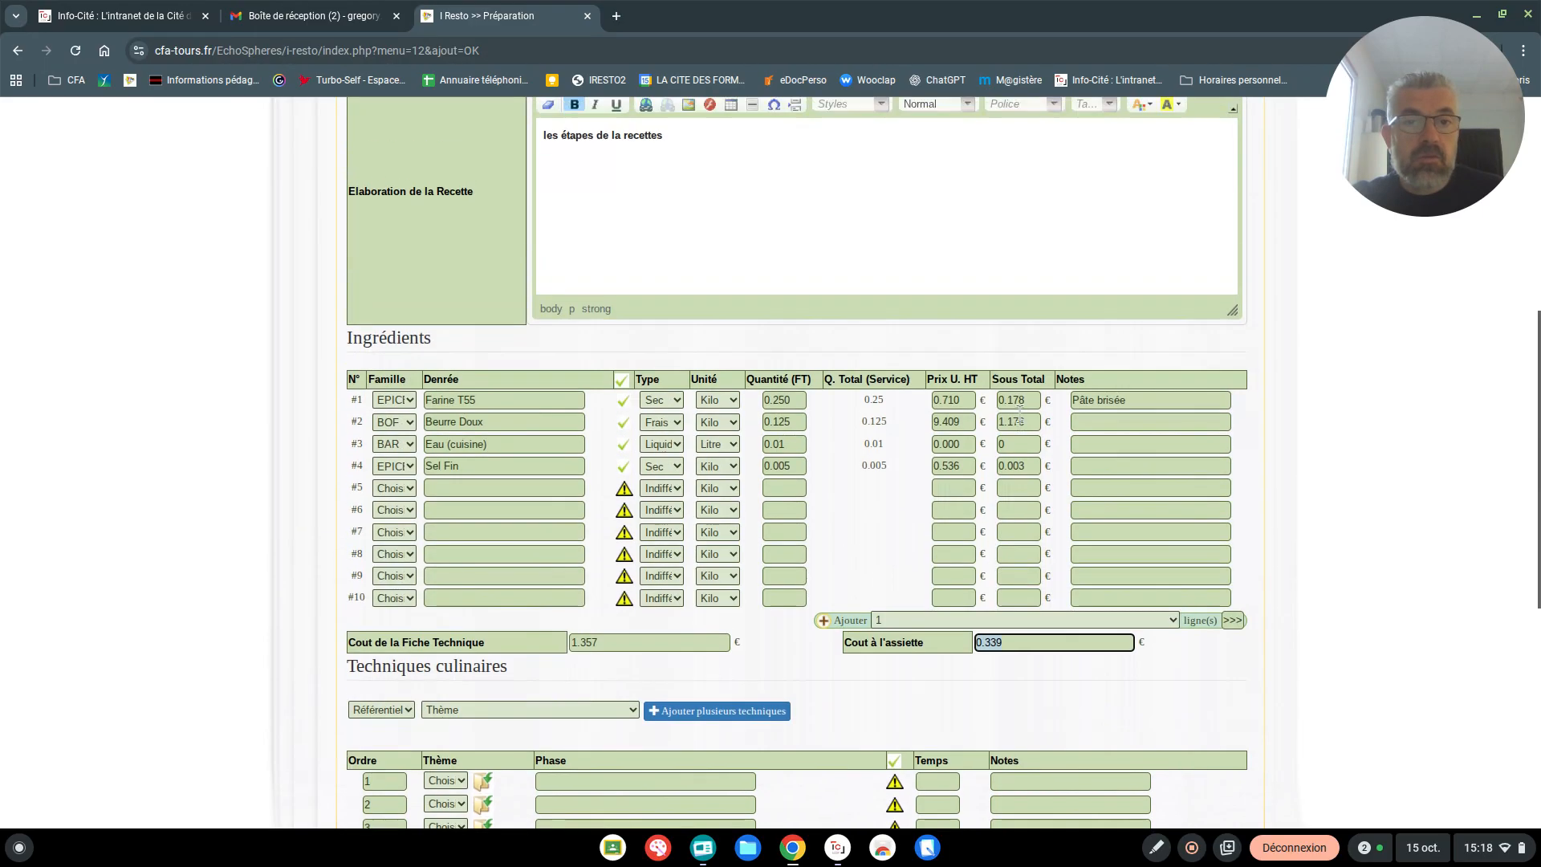
pyautogui.click(780, 399)
pyautogui.write('200')
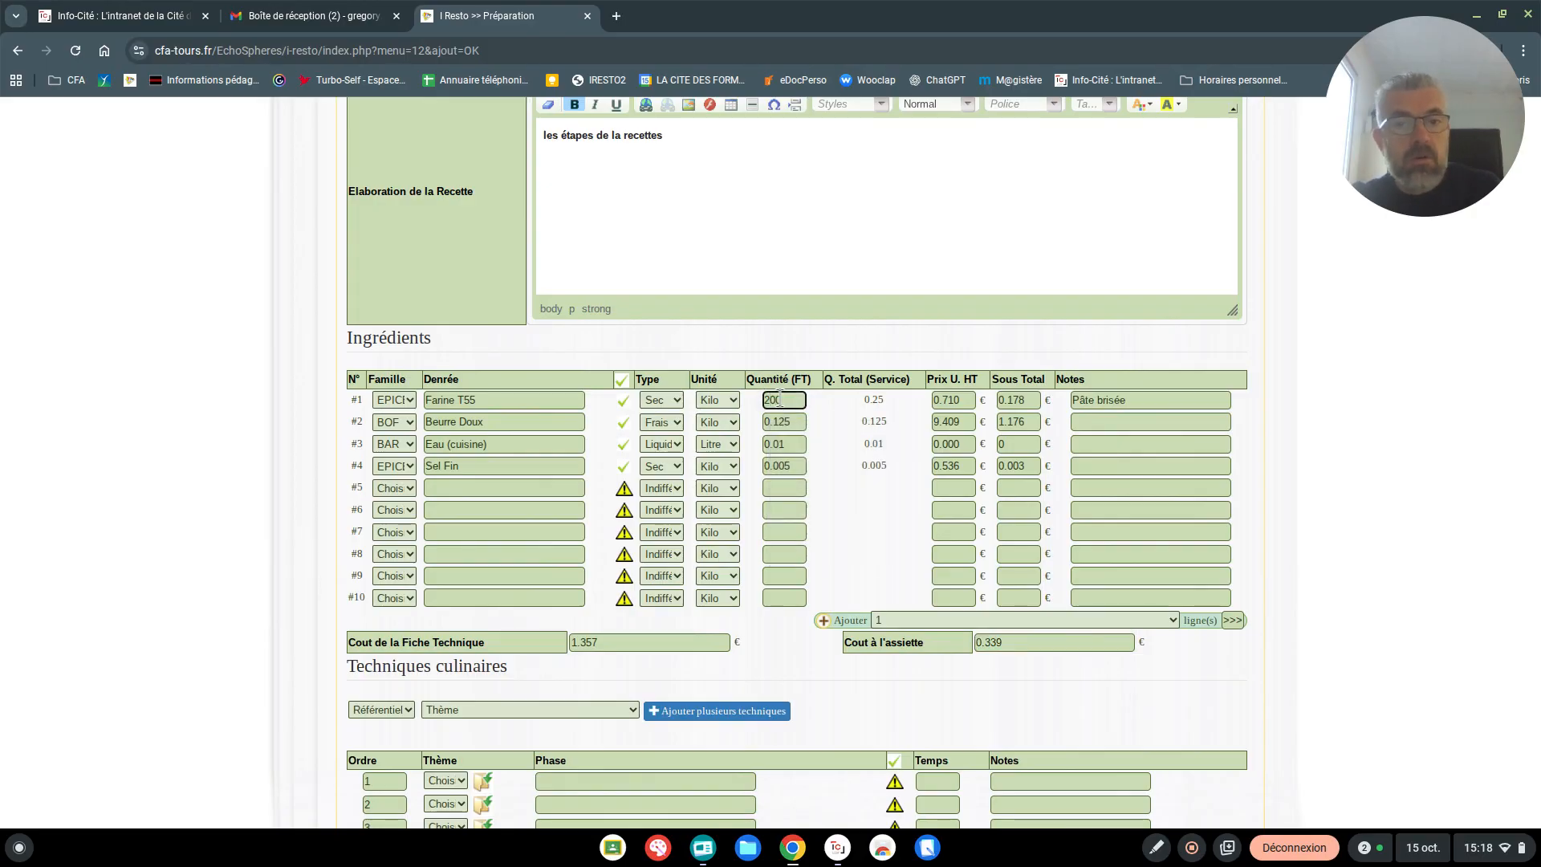
pyautogui.click(869, 531)
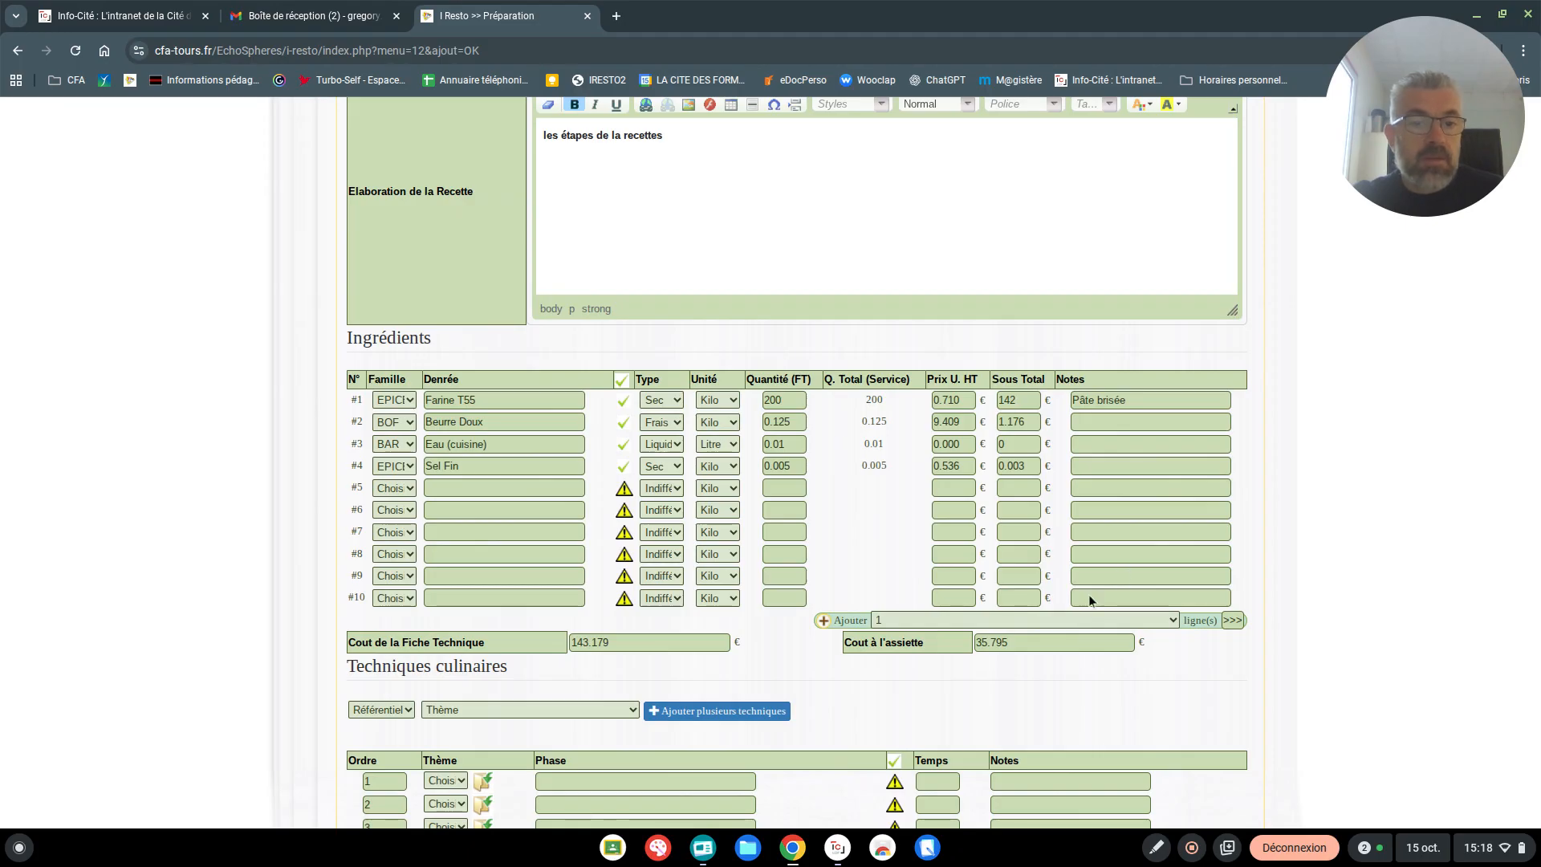
pyautogui.moveTo(1021, 642); pyautogui.dragTo(954, 642)
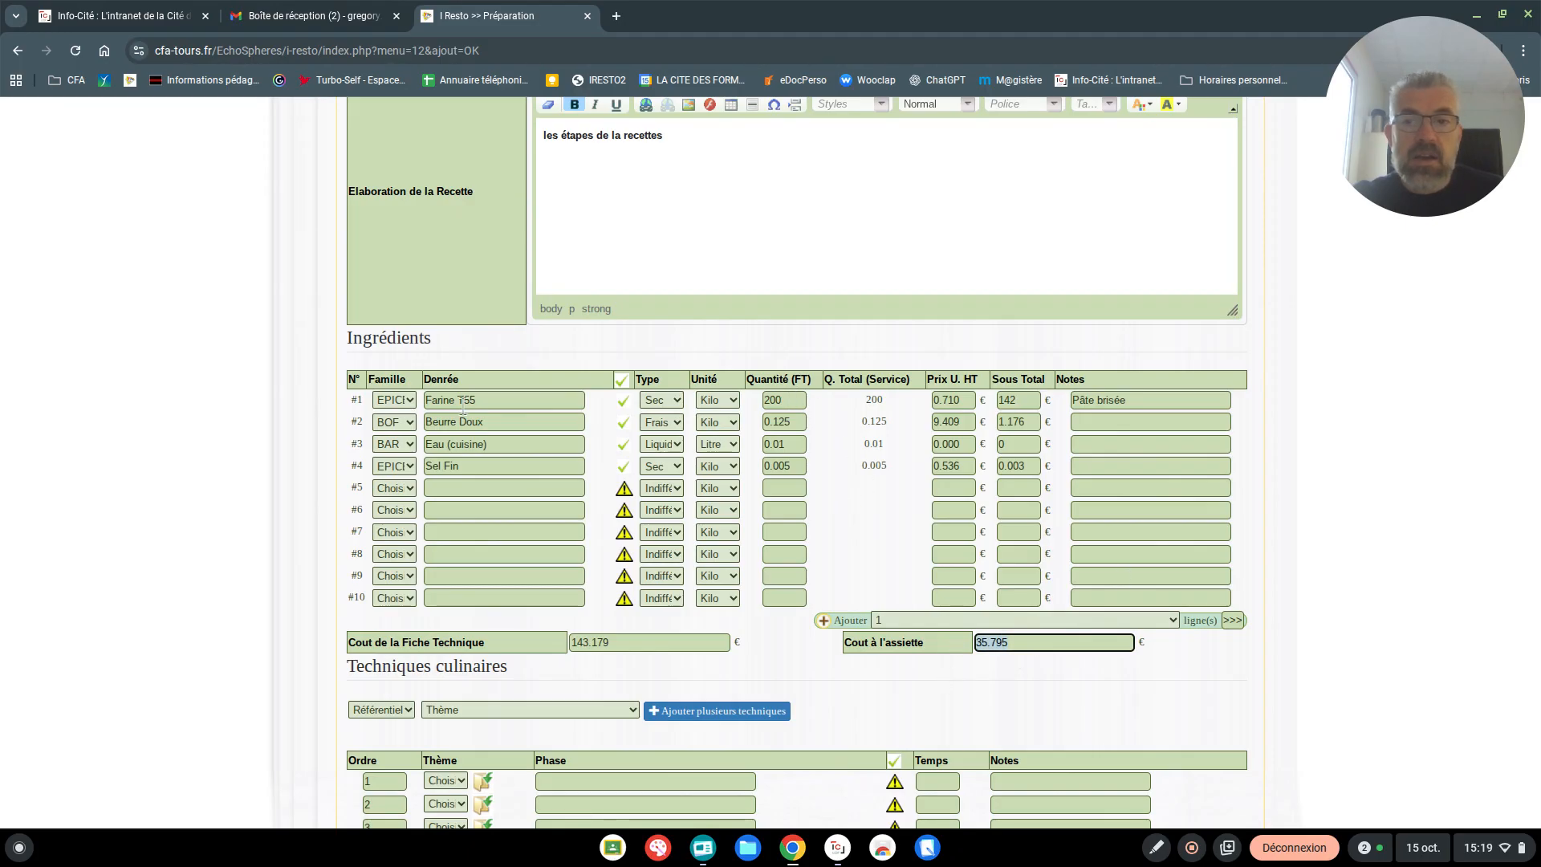
# Correct the Farine T55 quantity to 0.200
pyautogui.click(785, 423)
pyautogui.moveTo(785, 401); pyautogui.dragTo(744, 388)
pyautogui.write('0')
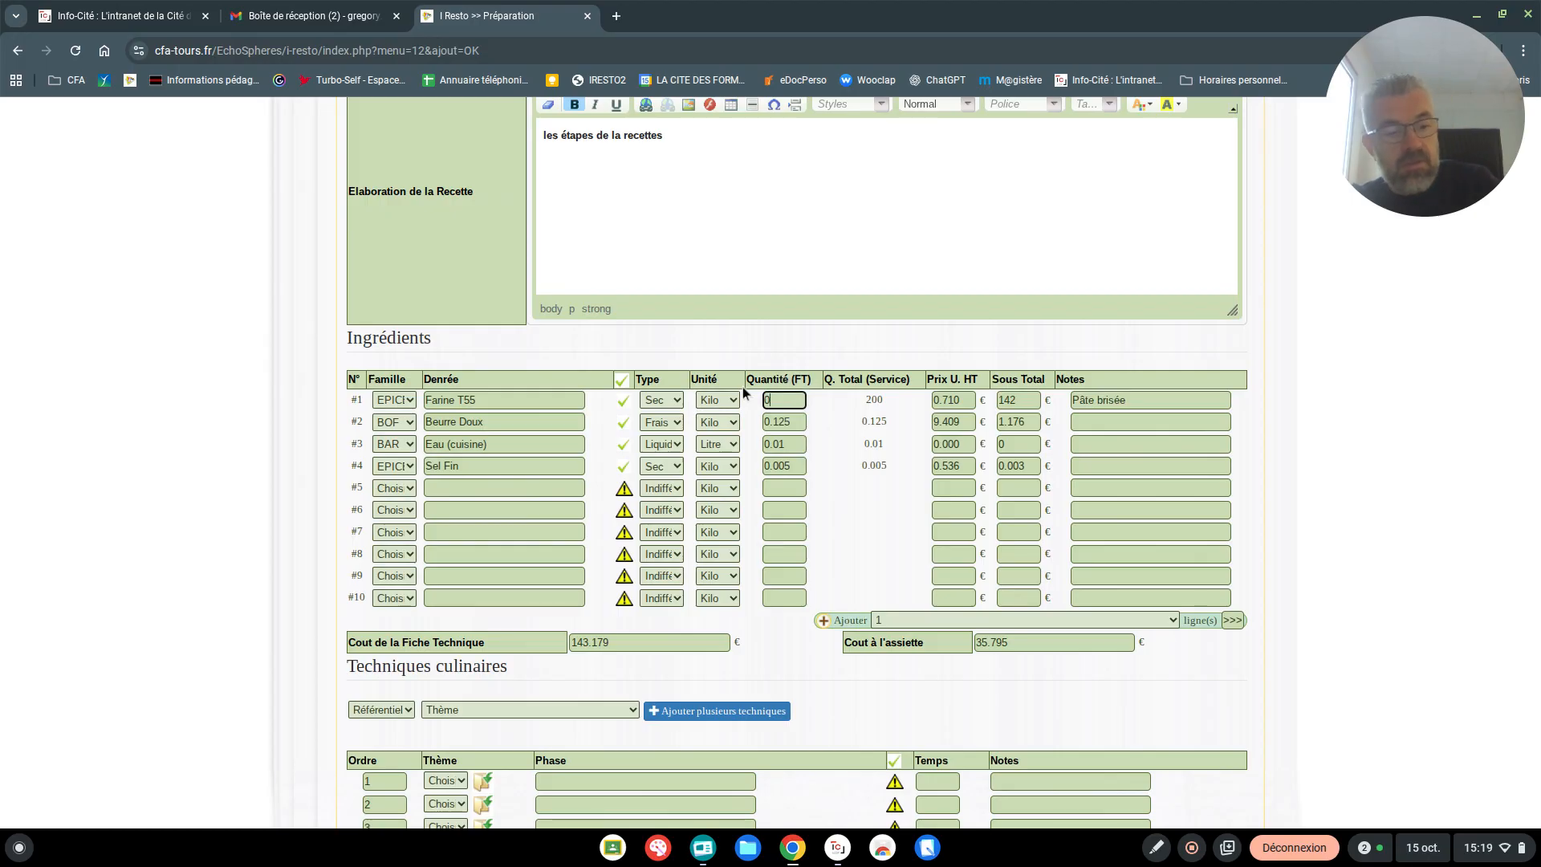
pyautogui.write('.200')
pyautogui.click(820, 525)
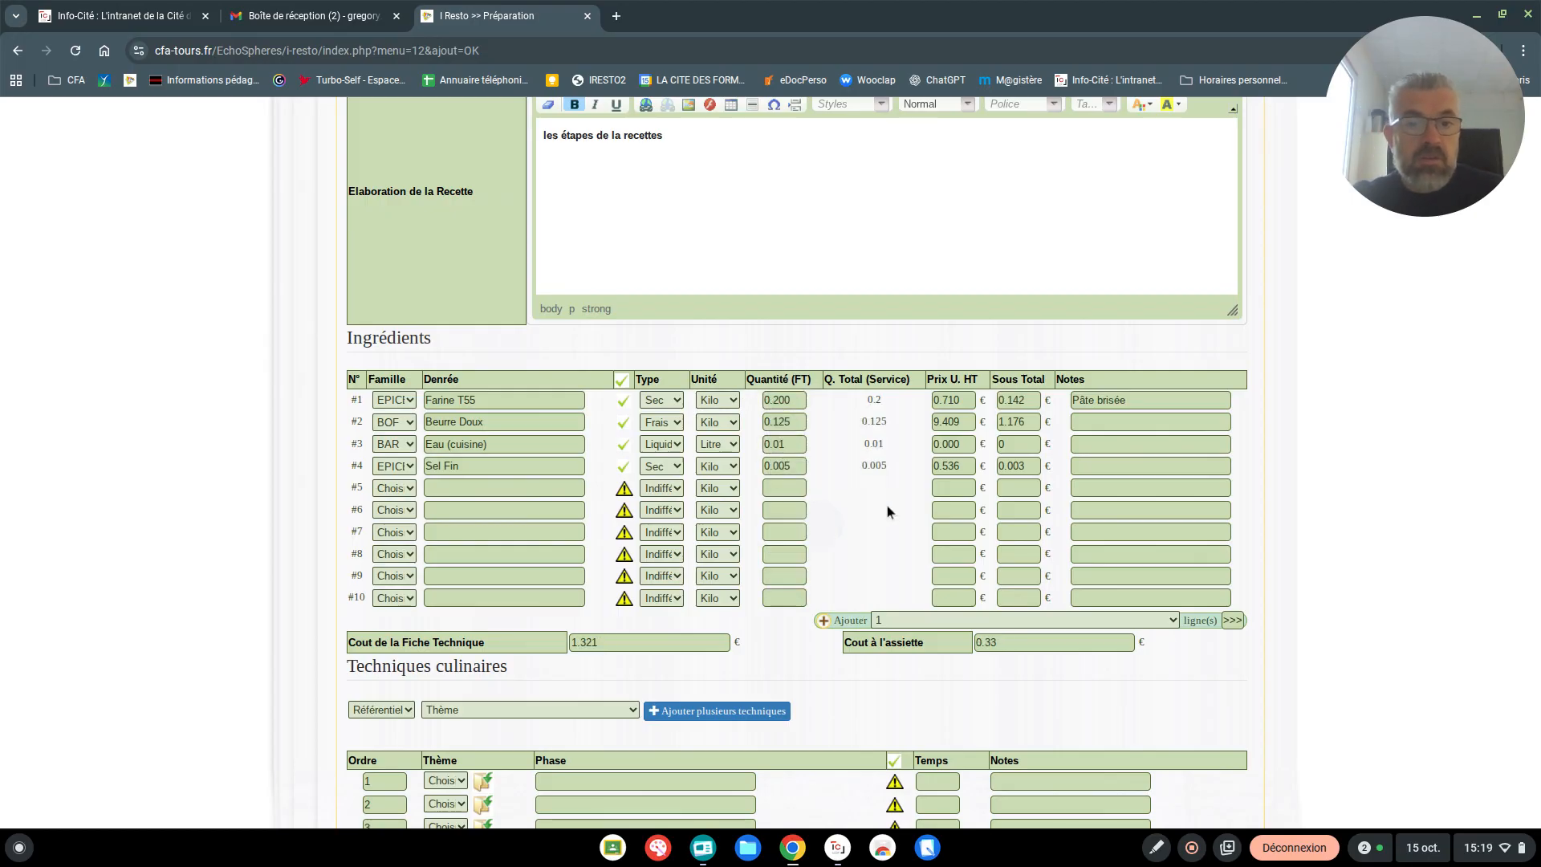
# Create the pâte brisée technical sheet and look over the saved recipe
pyautogui.scroll(-5, 887, 510)
pyautogui.click(781, 634)
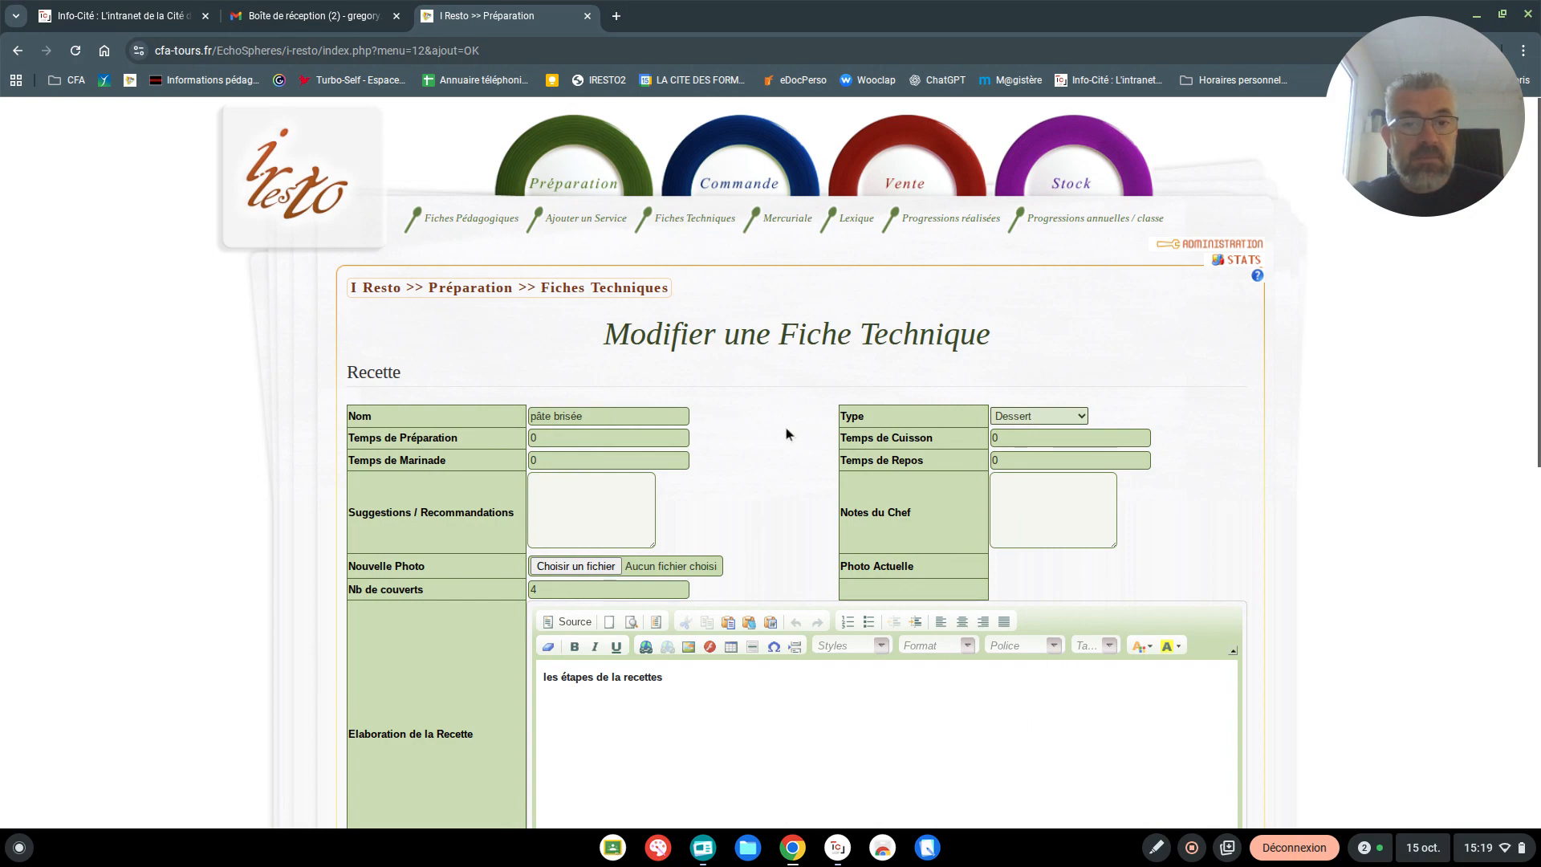
pyautogui.scroll(-7, 787, 433)
pyautogui.scroll(5, 725, 510)
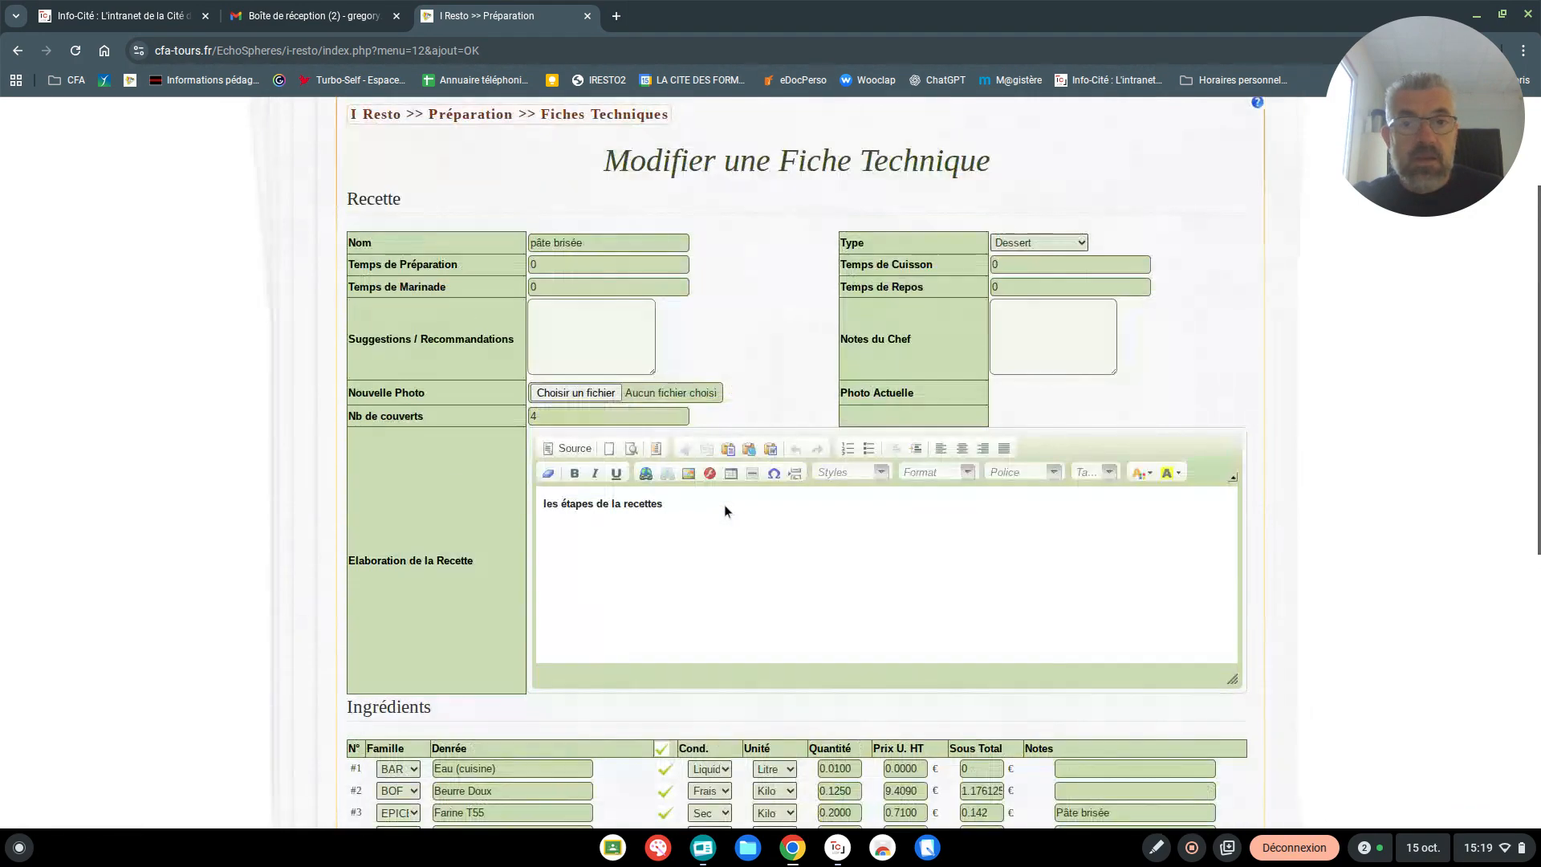
pyautogui.scroll(2, 725, 510)
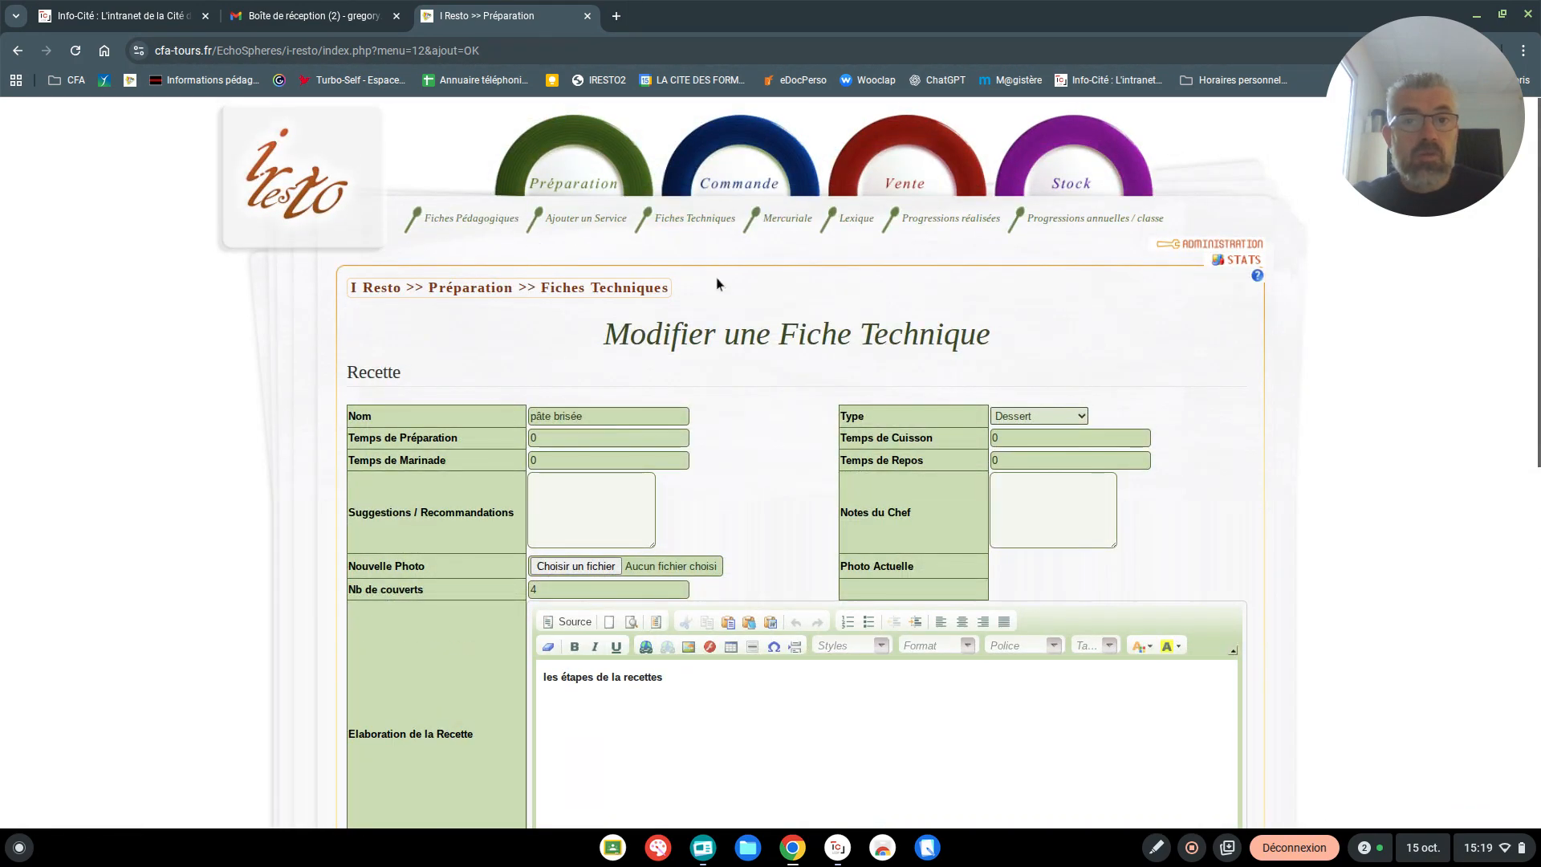
# Filter the list of technical sheets by the title "pâte brisée"
pyautogui.click(695, 220)
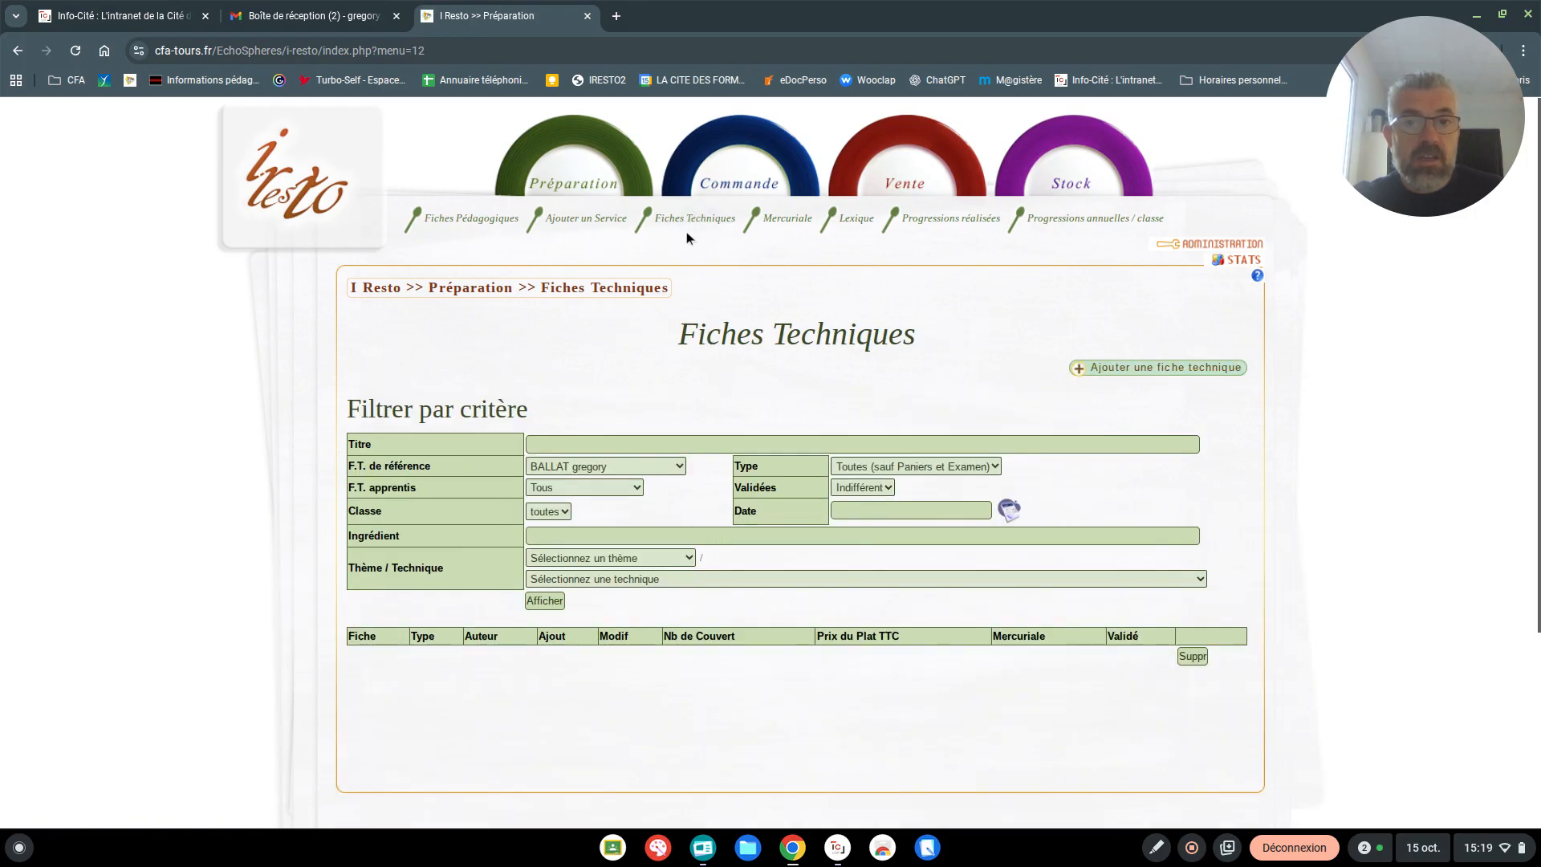
pyautogui.click(554, 443)
pyautogui.write('p')
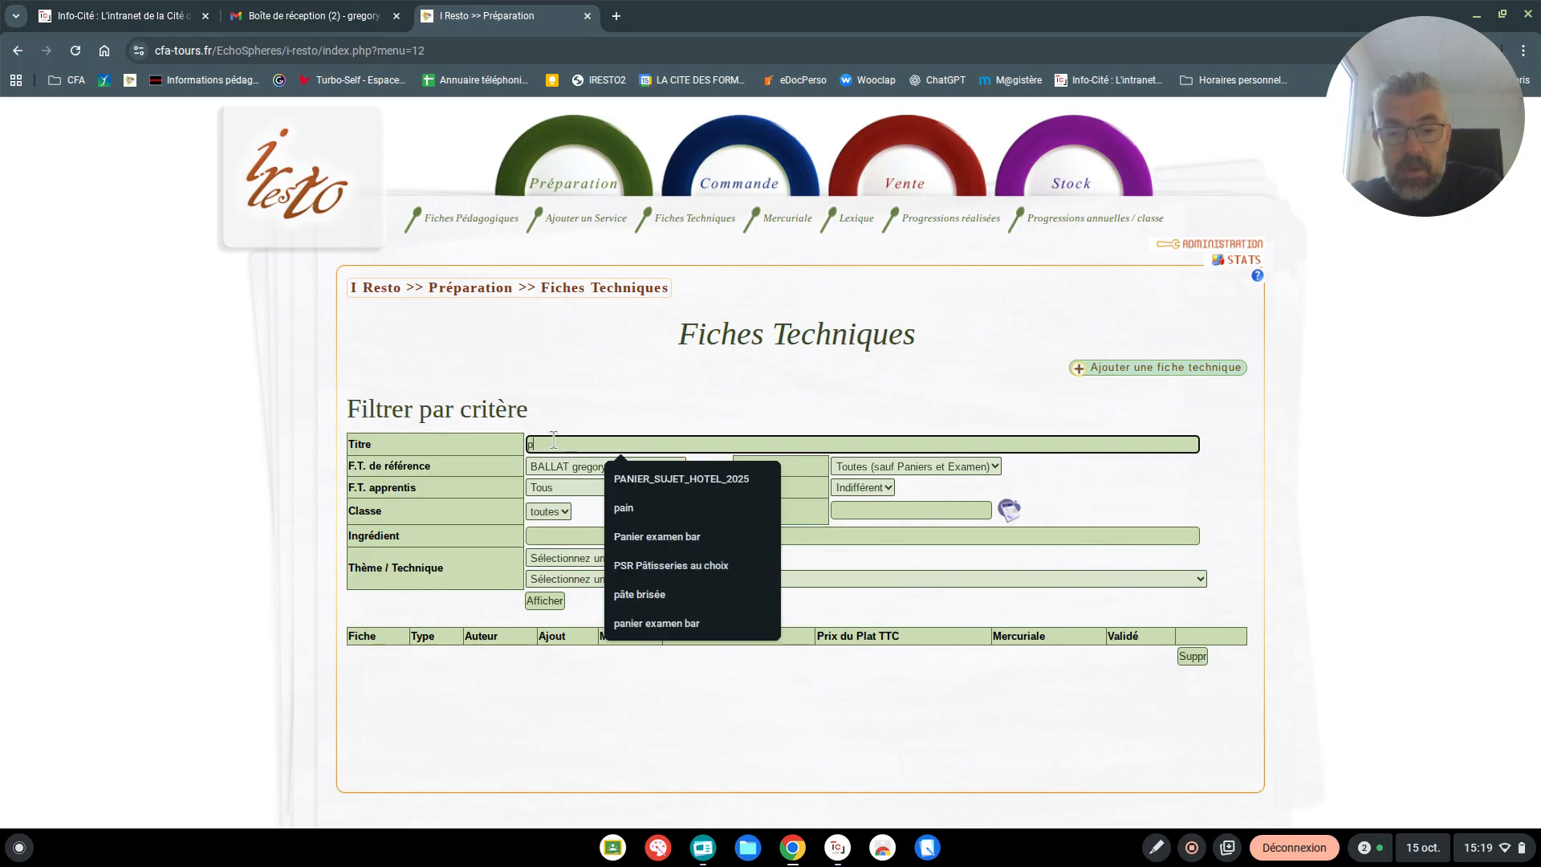
pyautogui.write('âte brisée')
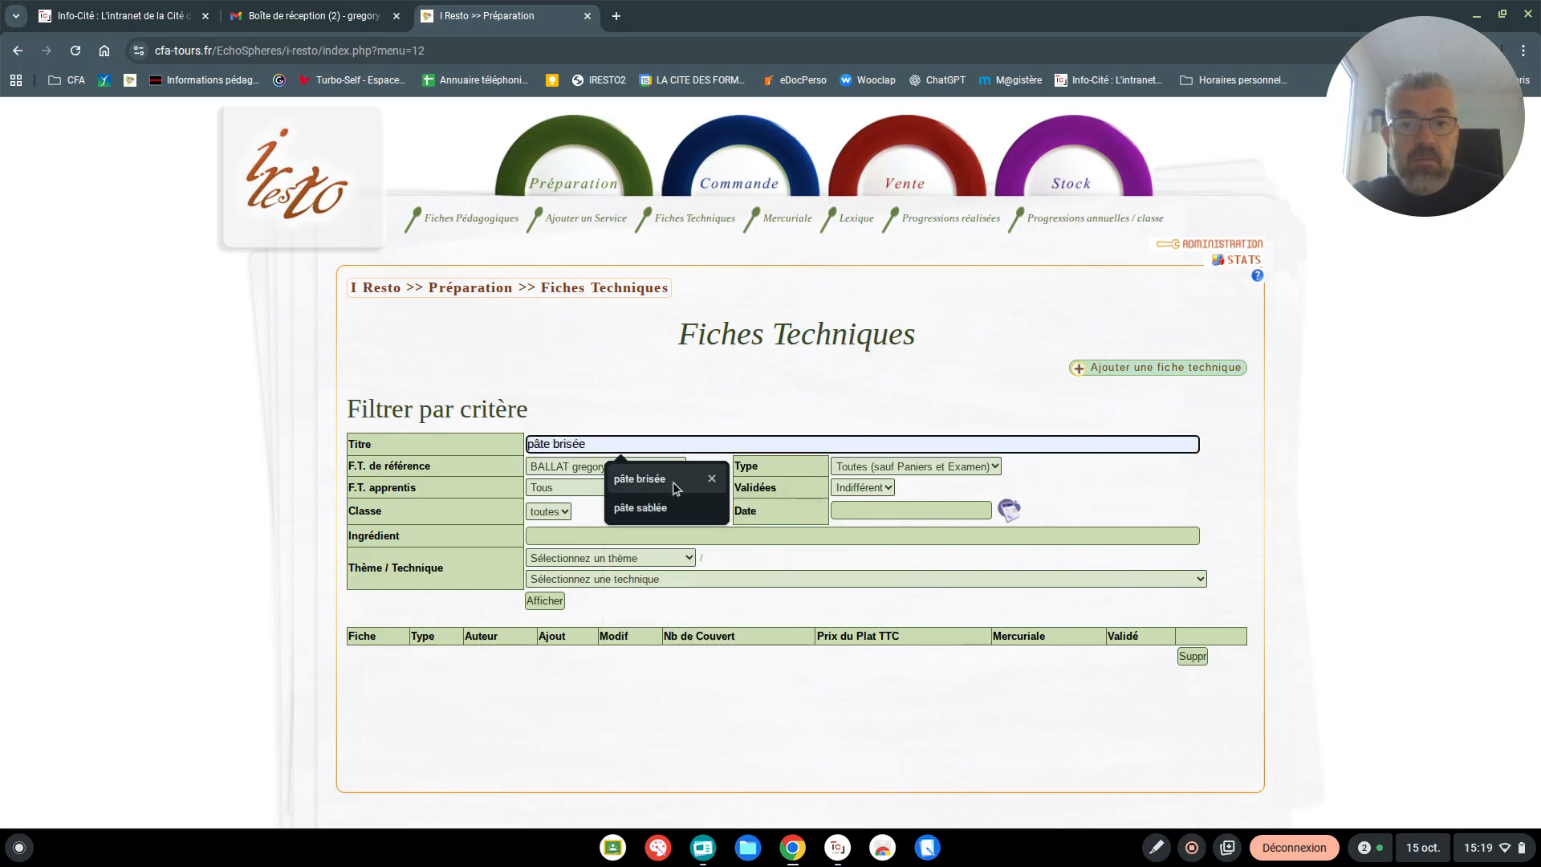
pyautogui.click(640, 479)
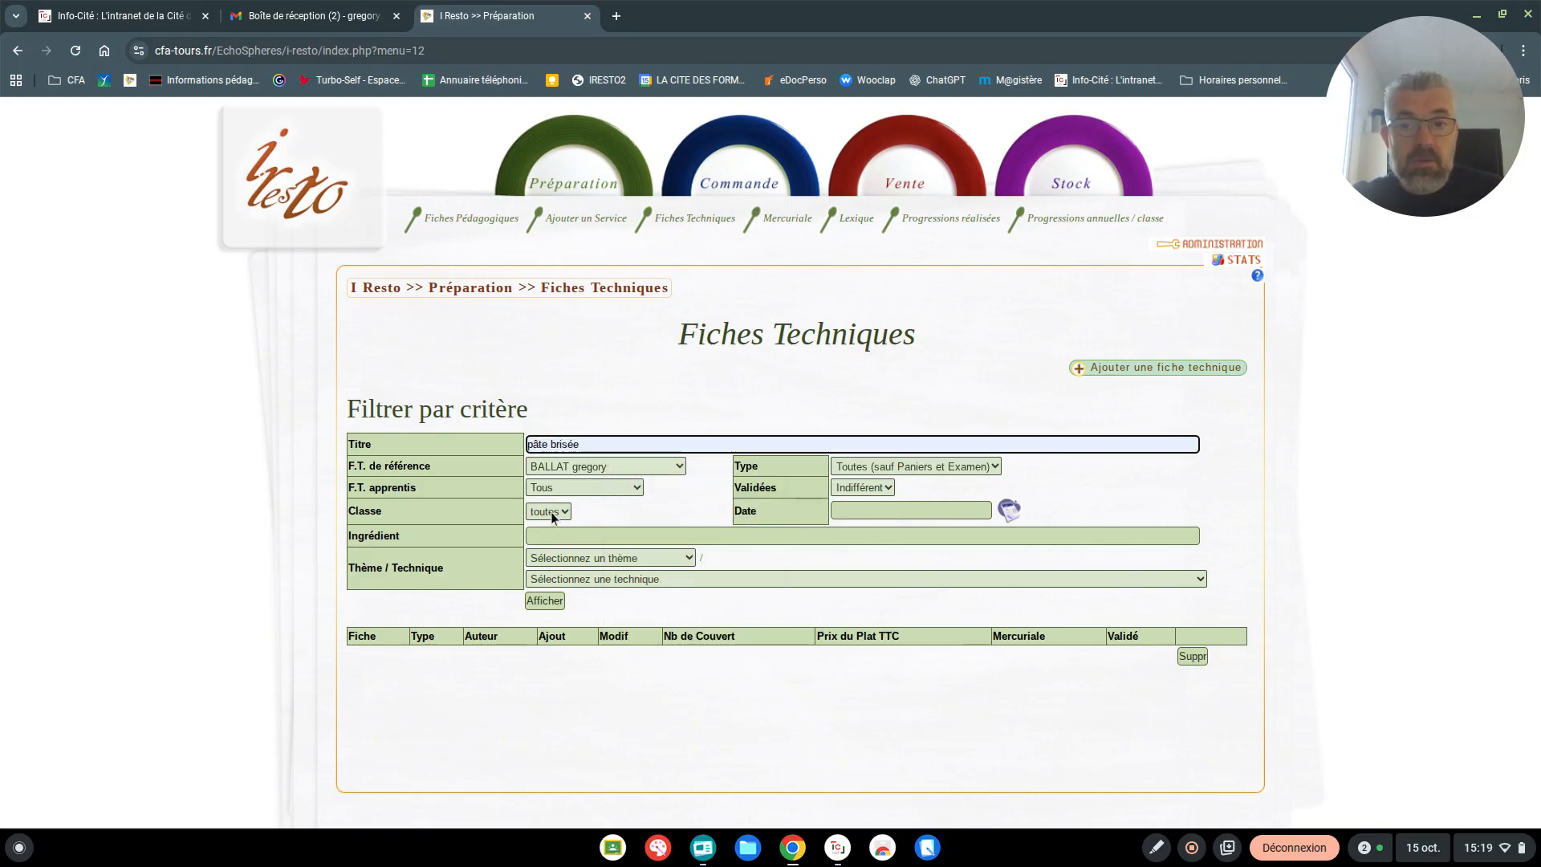
pyautogui.click(543, 602)
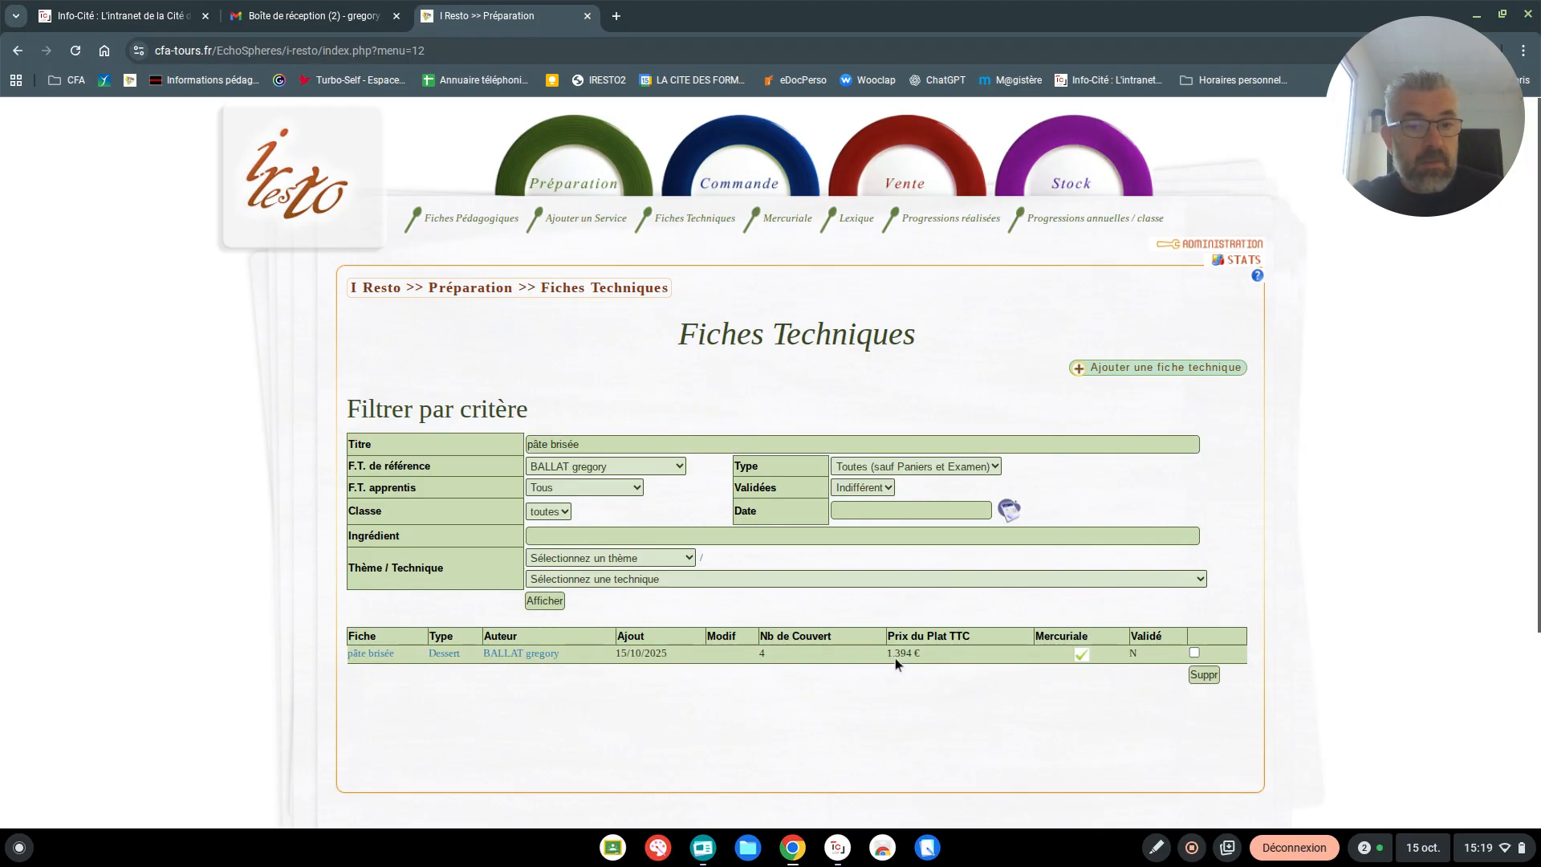
# Open the pâte brisée sheet from the filtered list for editing and go to its ingredients
pyautogui.click(377, 653)
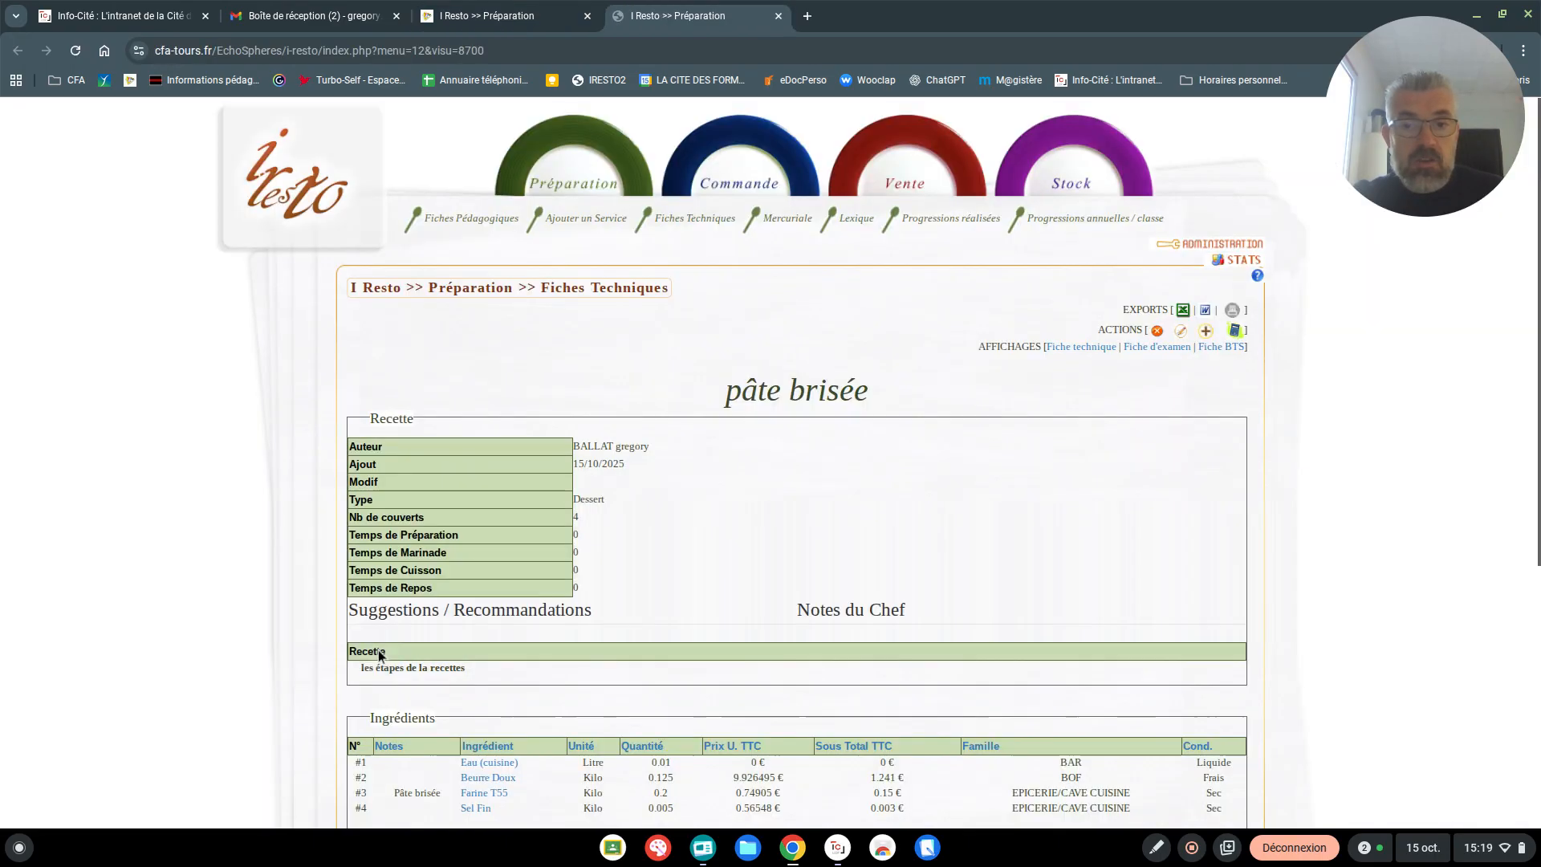
pyautogui.click(1180, 331)
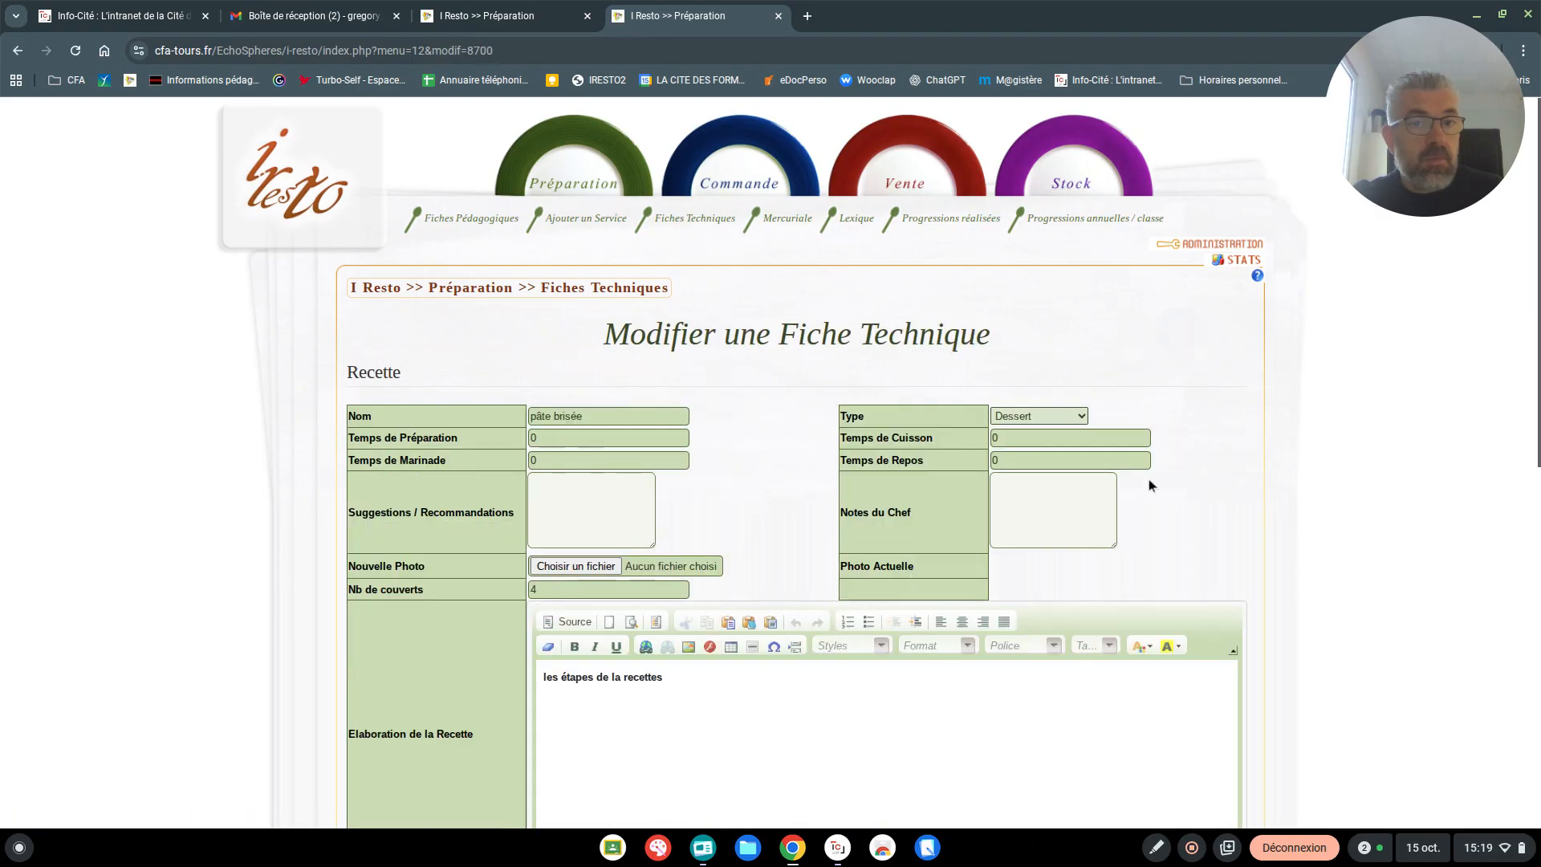
pyautogui.scroll(-7, 796, 413)
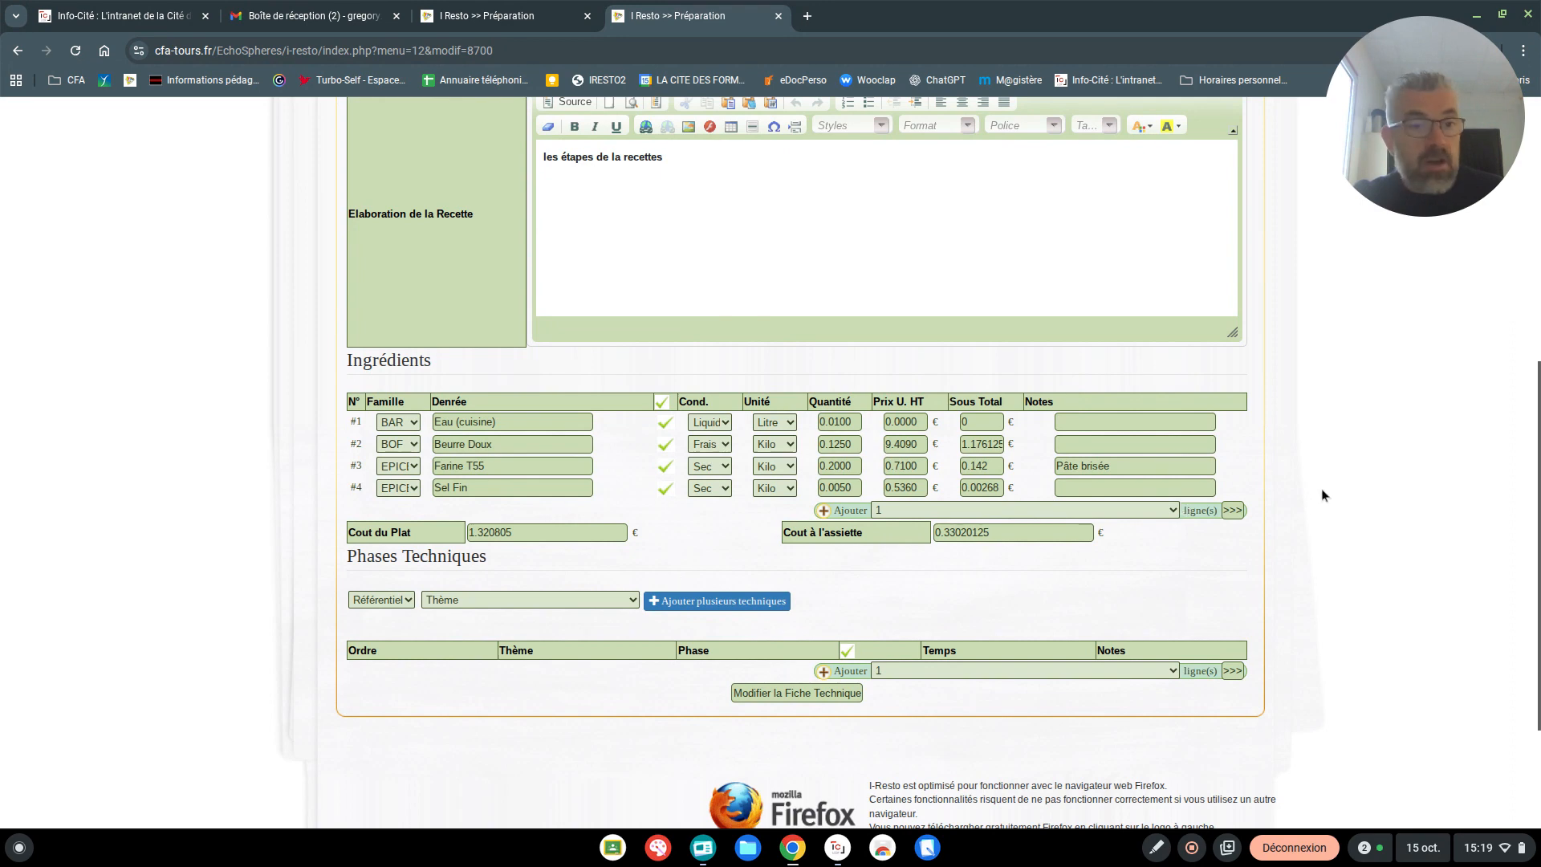
# Add one blank ingredient line and ten more below Sel Fin, and place the cursor in the fifth line's product field
pyautogui.click(1241, 512)
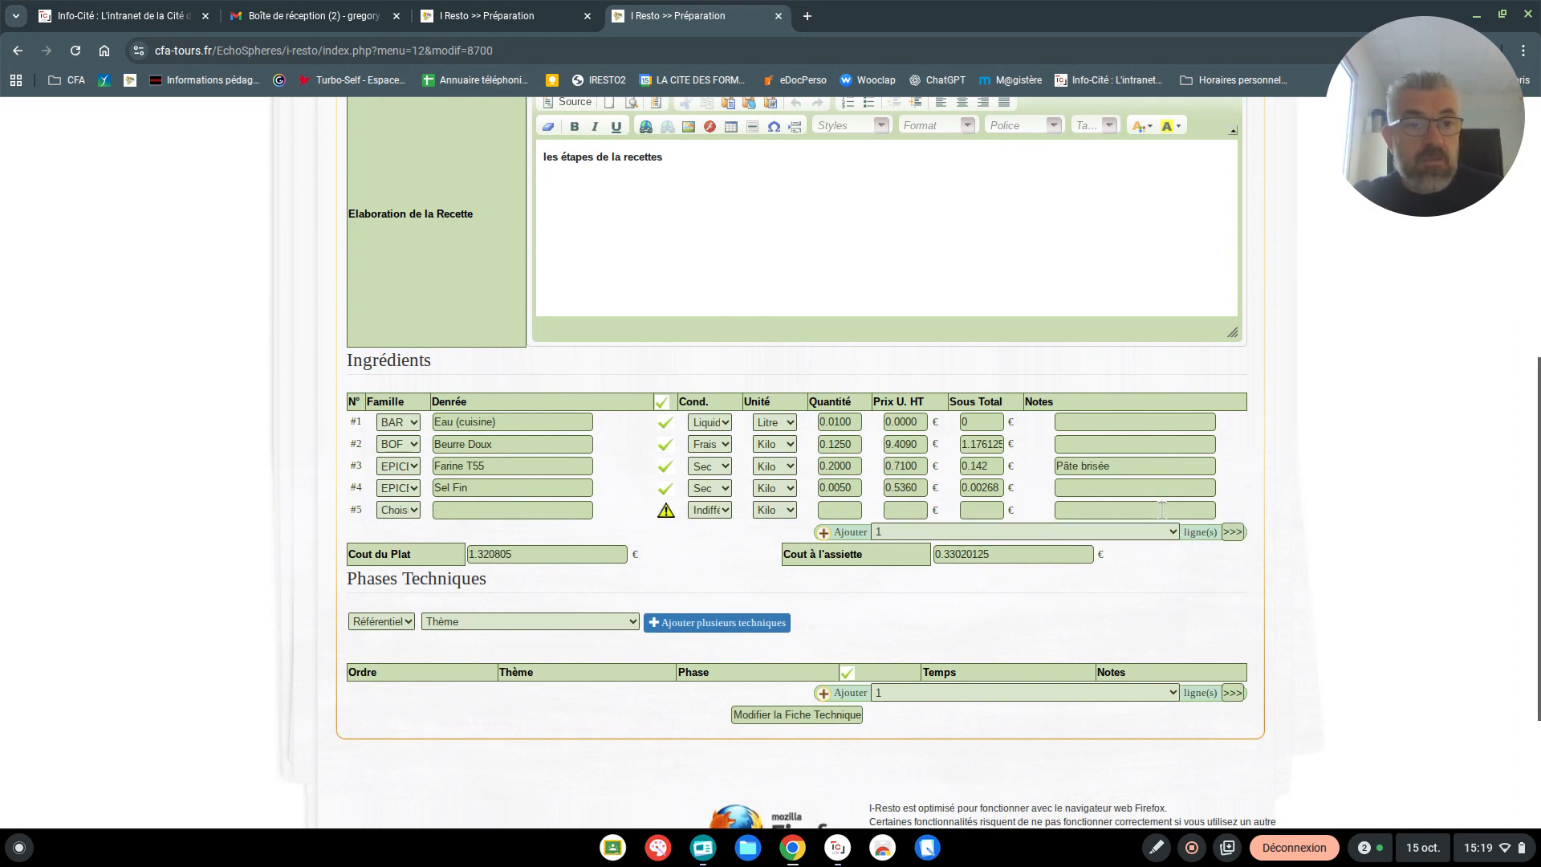
pyautogui.click(1173, 533)
pyautogui.click(894, 716)
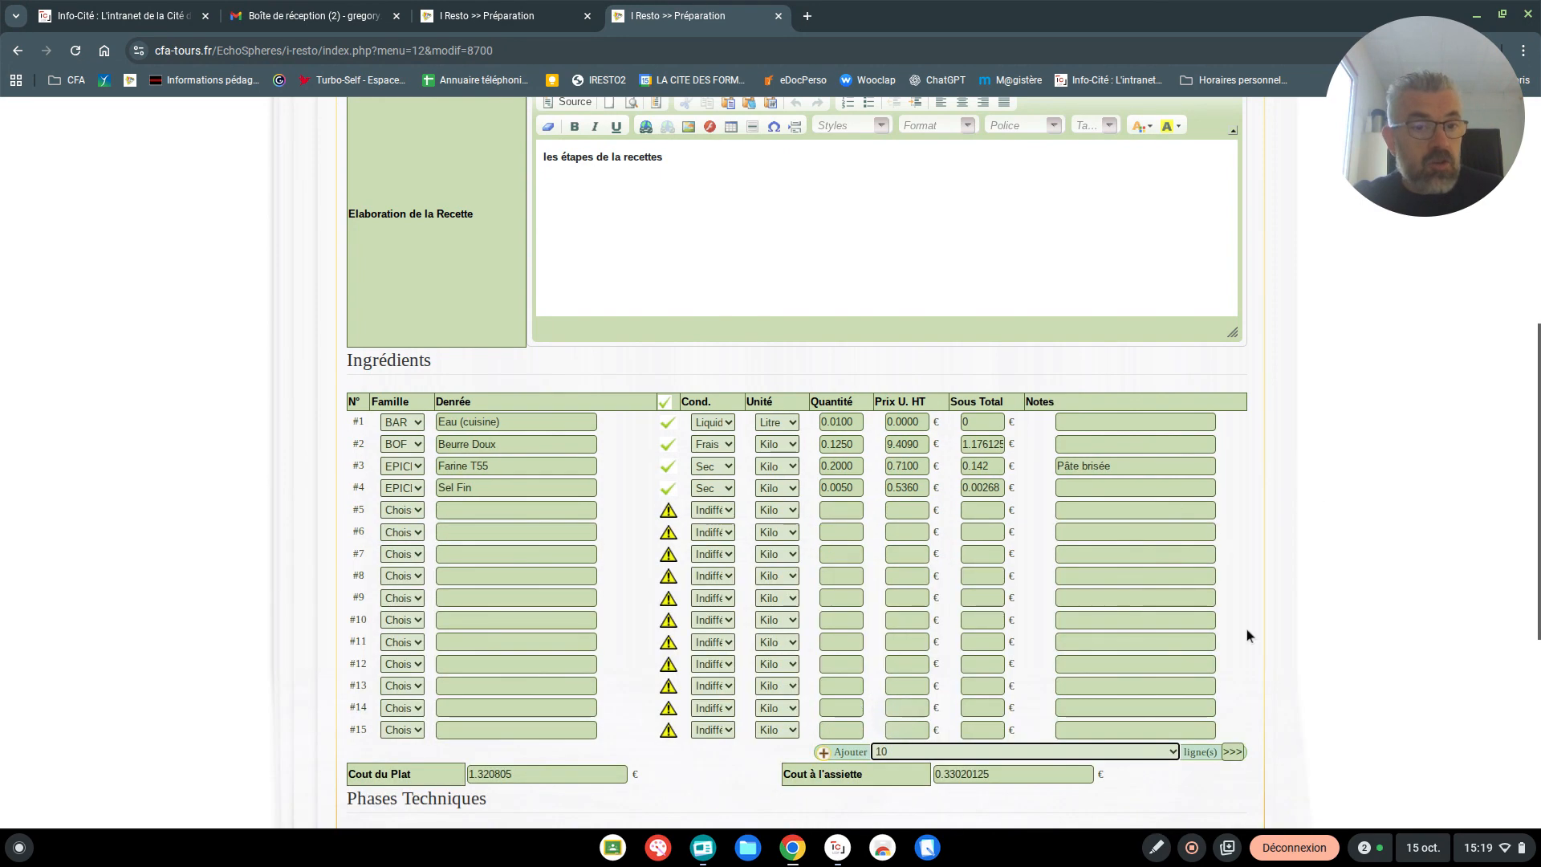
pyautogui.scroll(-3, 1164, 594)
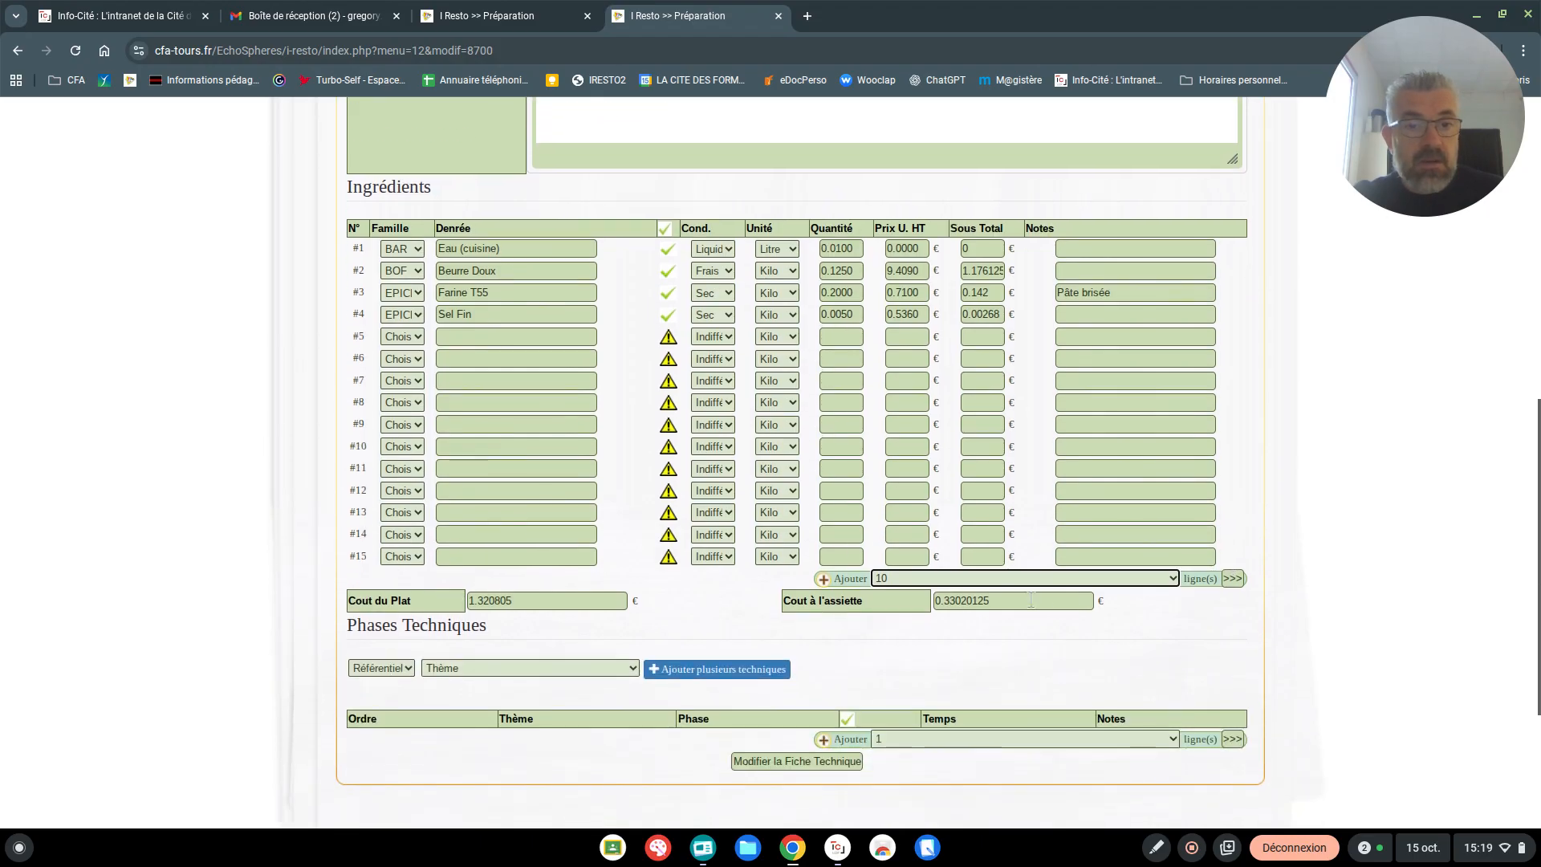
pyautogui.click(1173, 575)
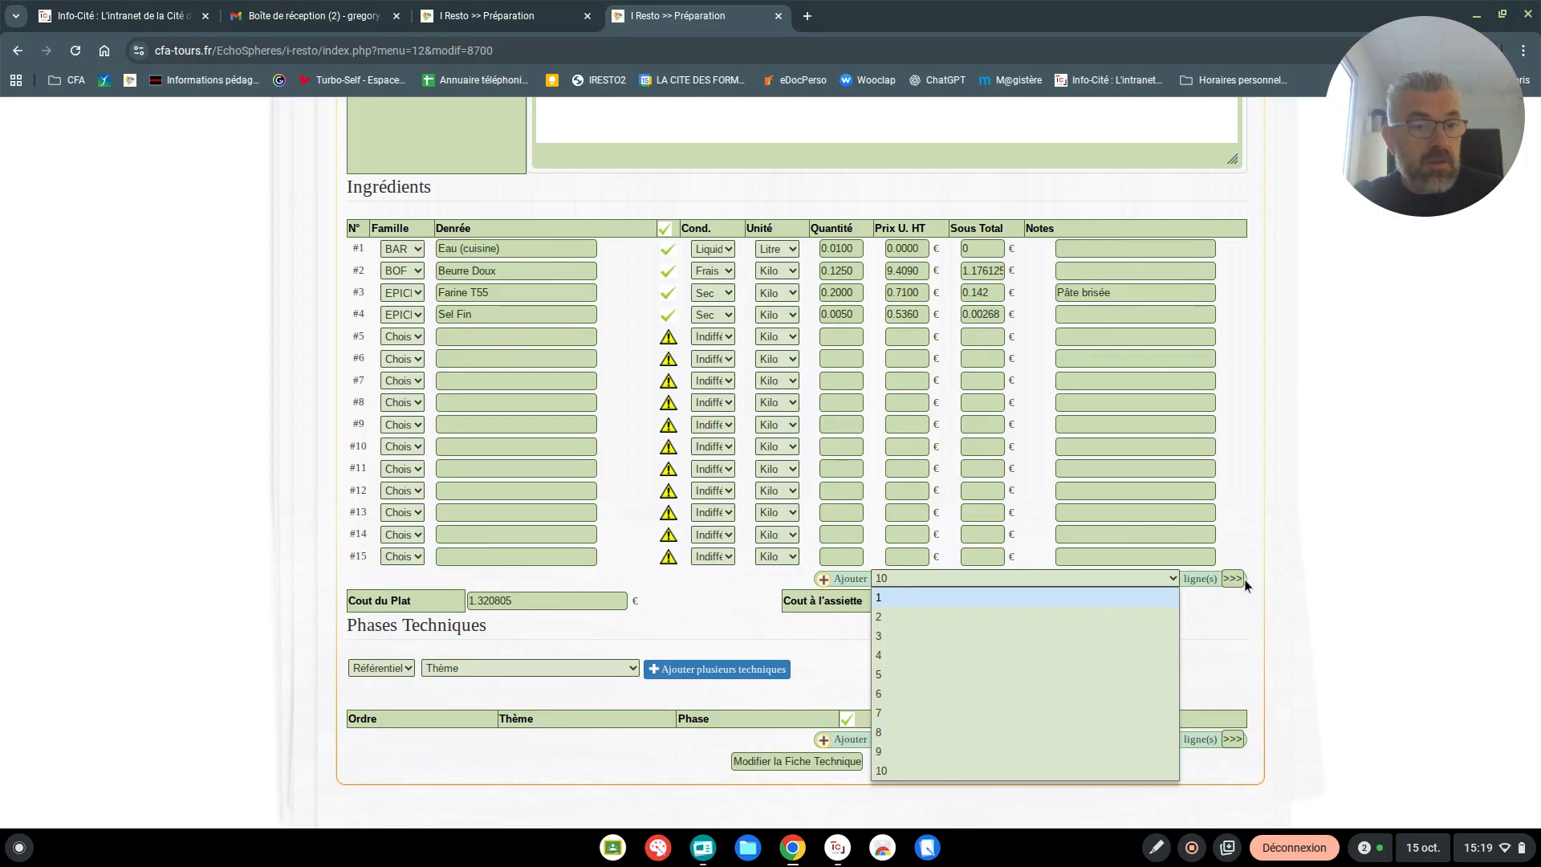
pyautogui.click(1244, 489)
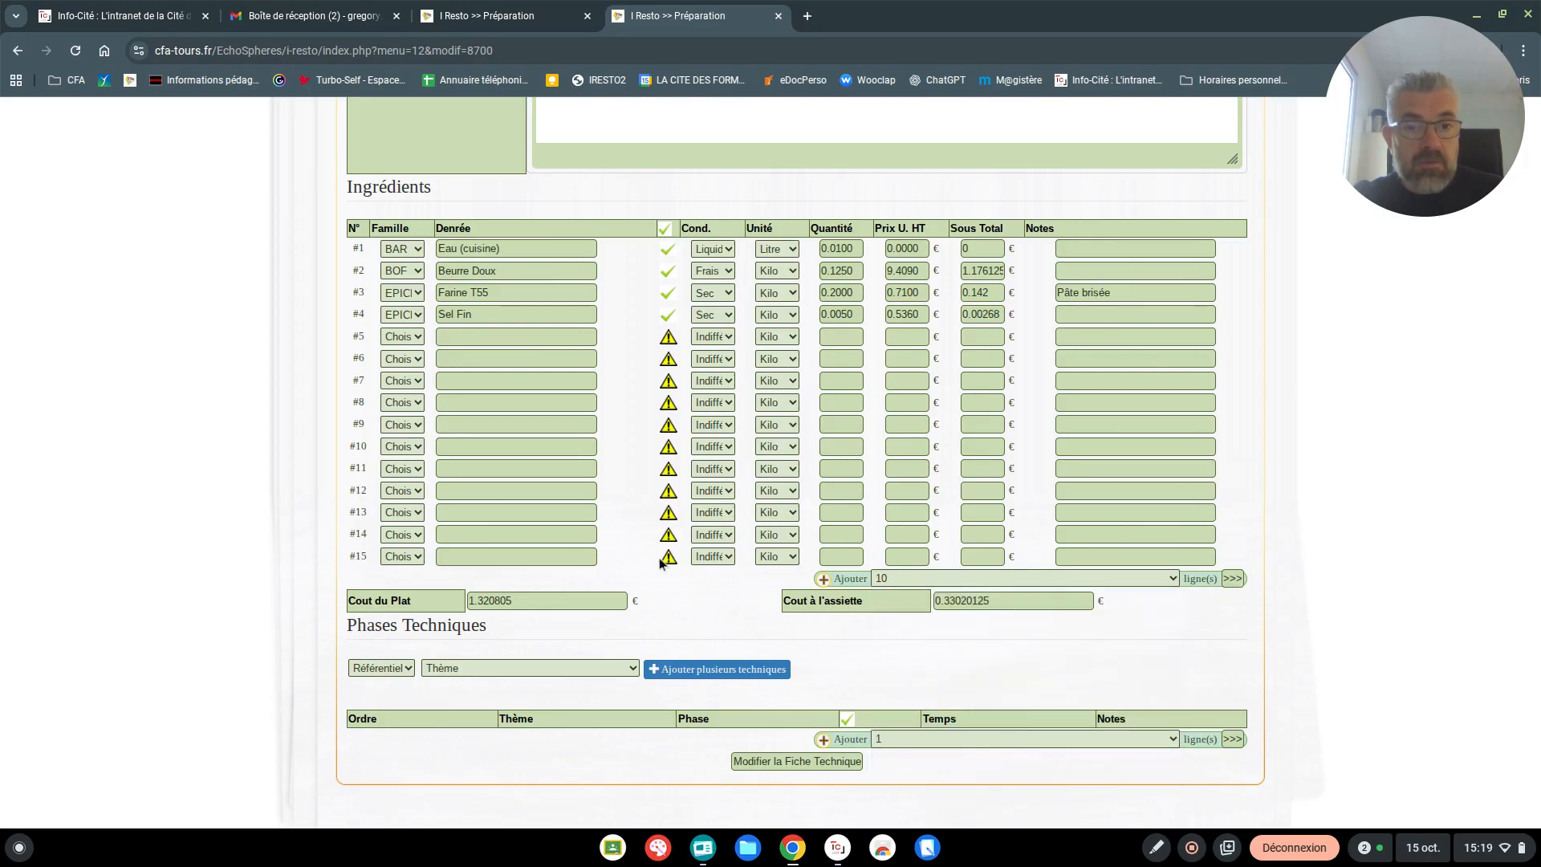
pyautogui.click(458, 337)
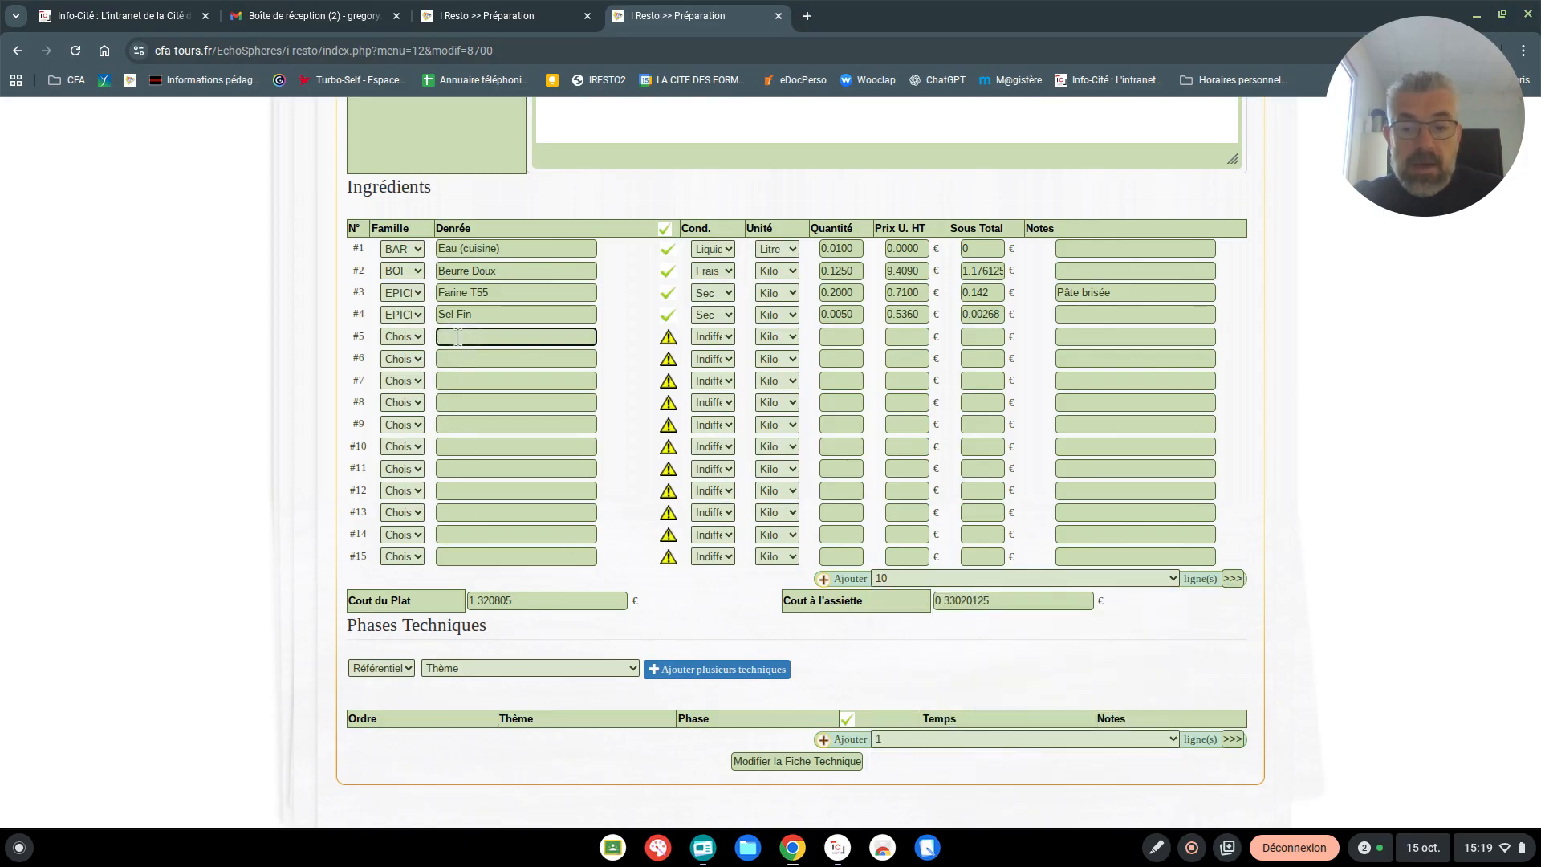
# Look up "poireaux" as the product of the fifth ingredient line, dismiss the suggestions and clear the entry
pyautogui.write('poireaux')
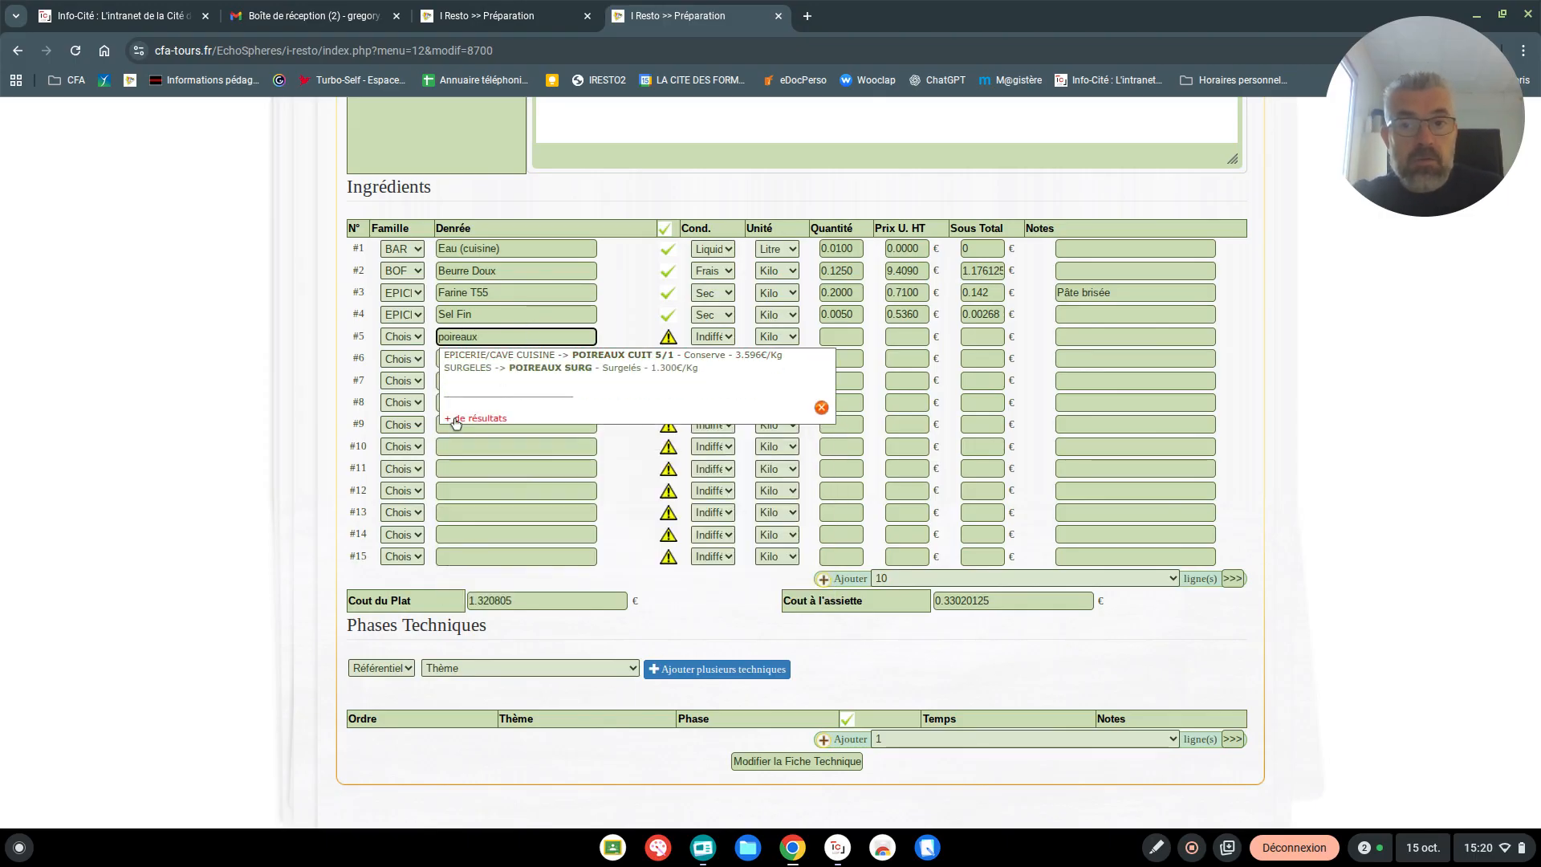
pyautogui.click(821, 407)
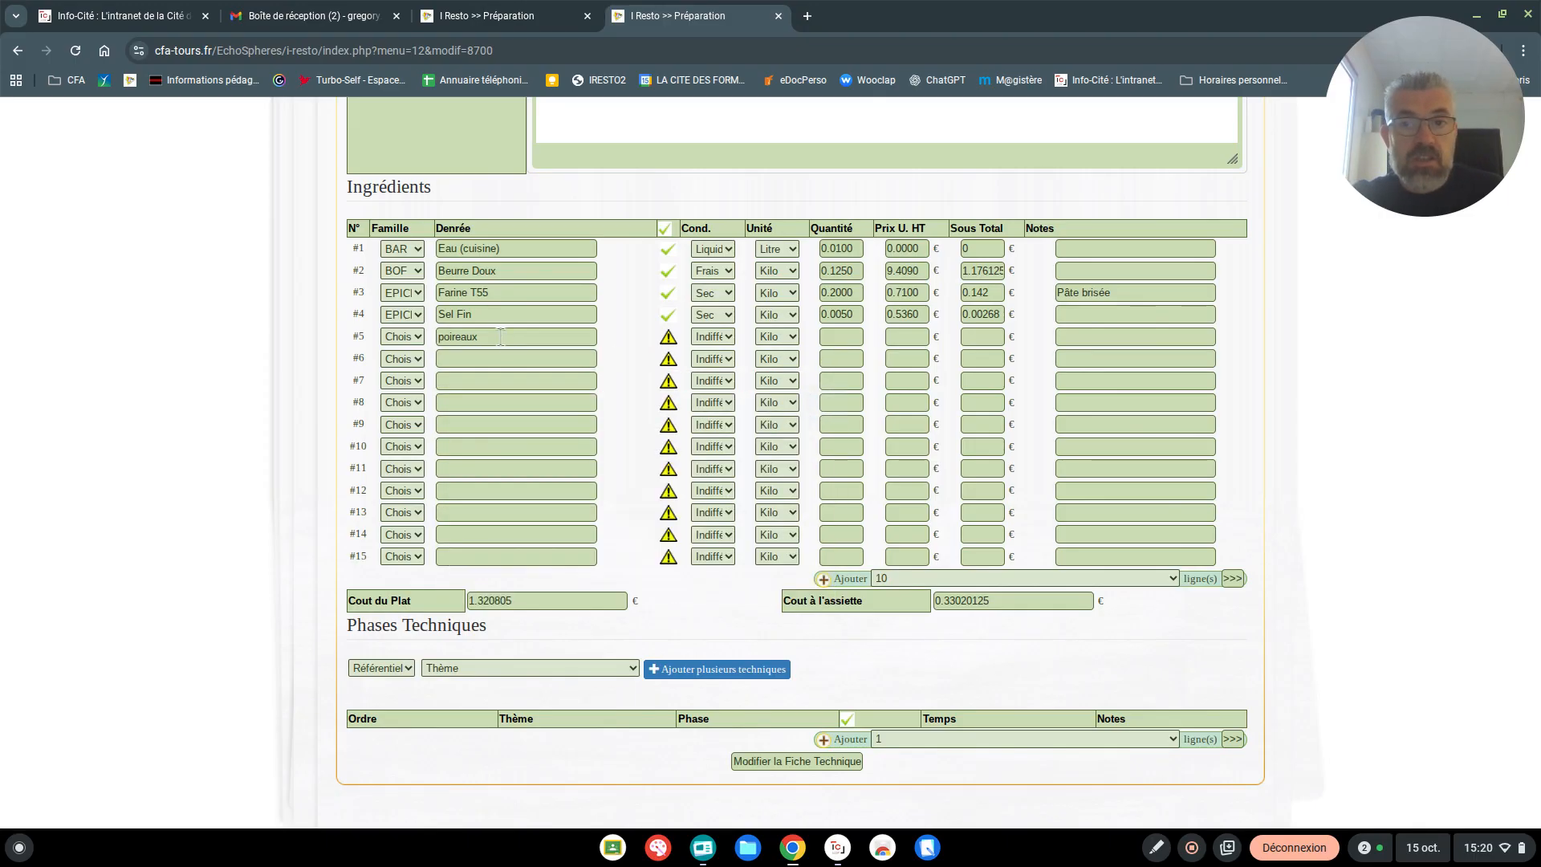
pyautogui.moveTo(485, 337); pyautogui.dragTo(416, 342)
pyautogui.press('BackSpace')
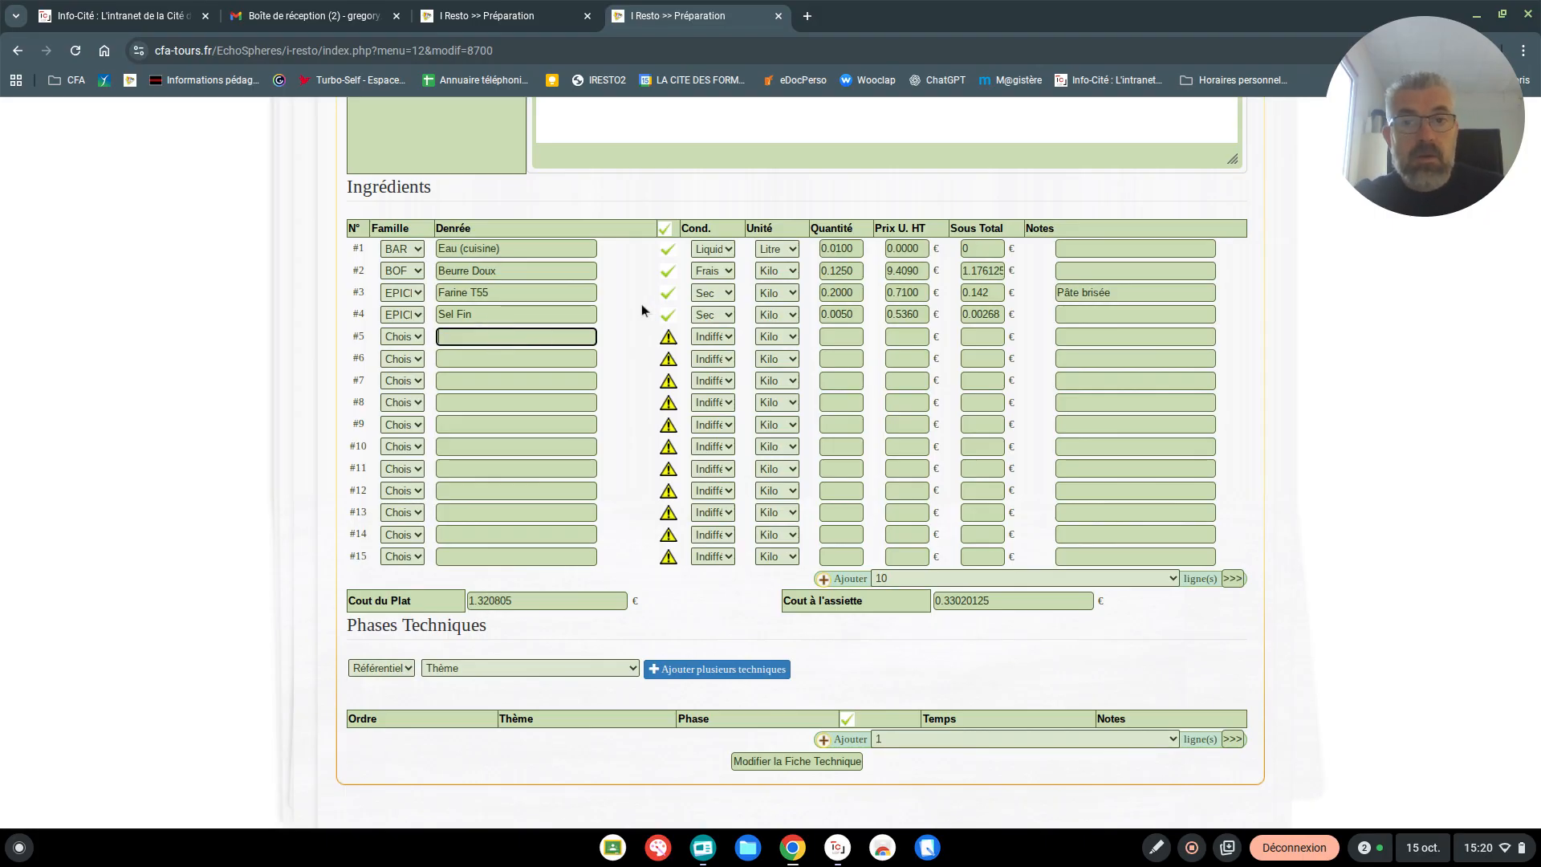
pyautogui.click(619, 289)
# Save the modified pâte brisée technical sheet and acknowledge the save message
pyautogui.scroll(-3, 551, 654)
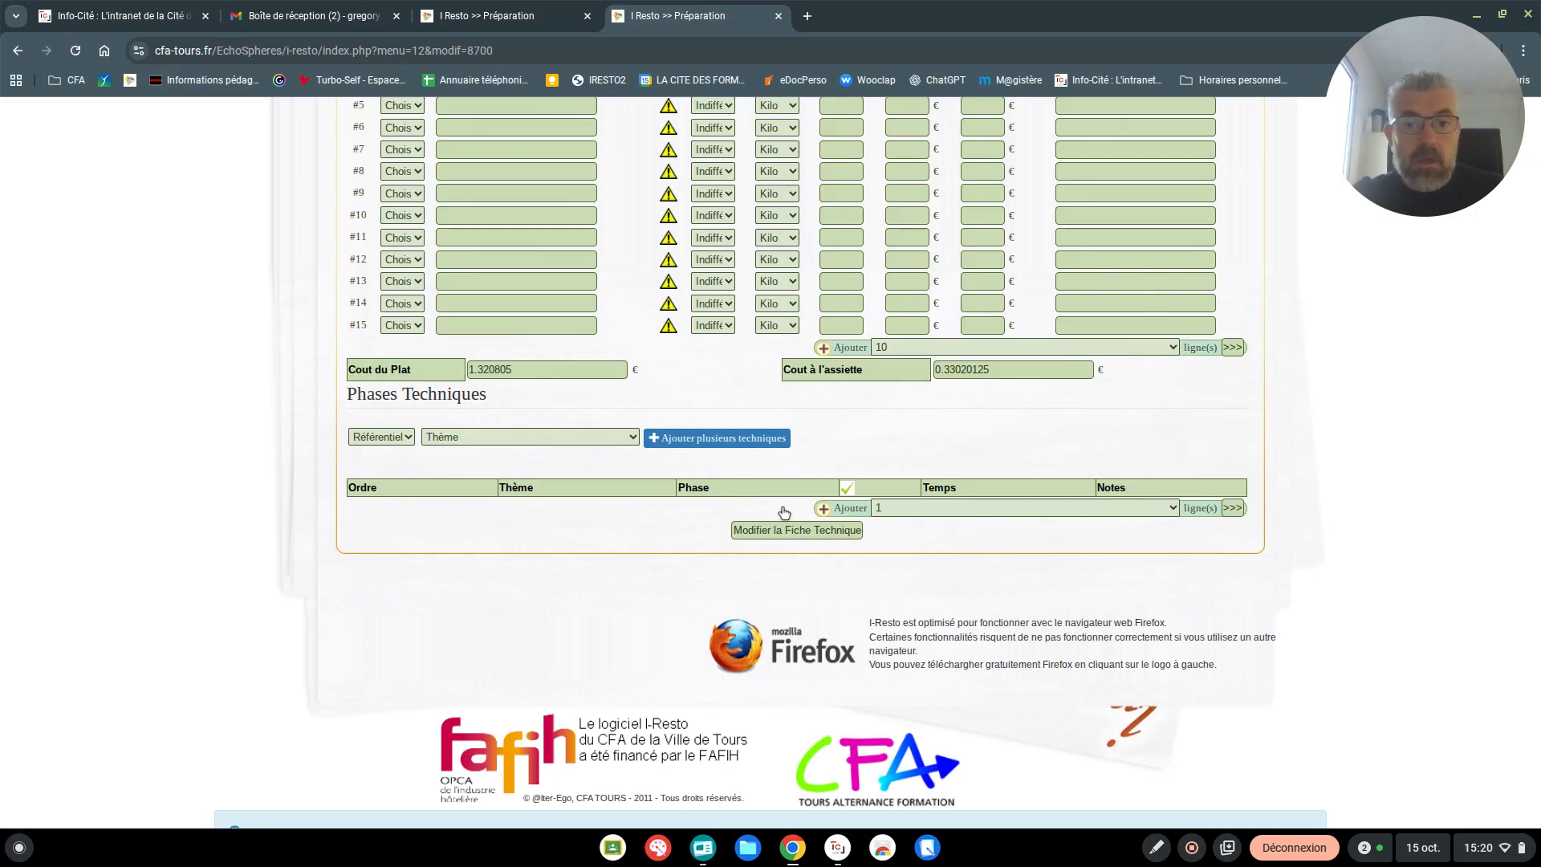
pyautogui.click(819, 536)
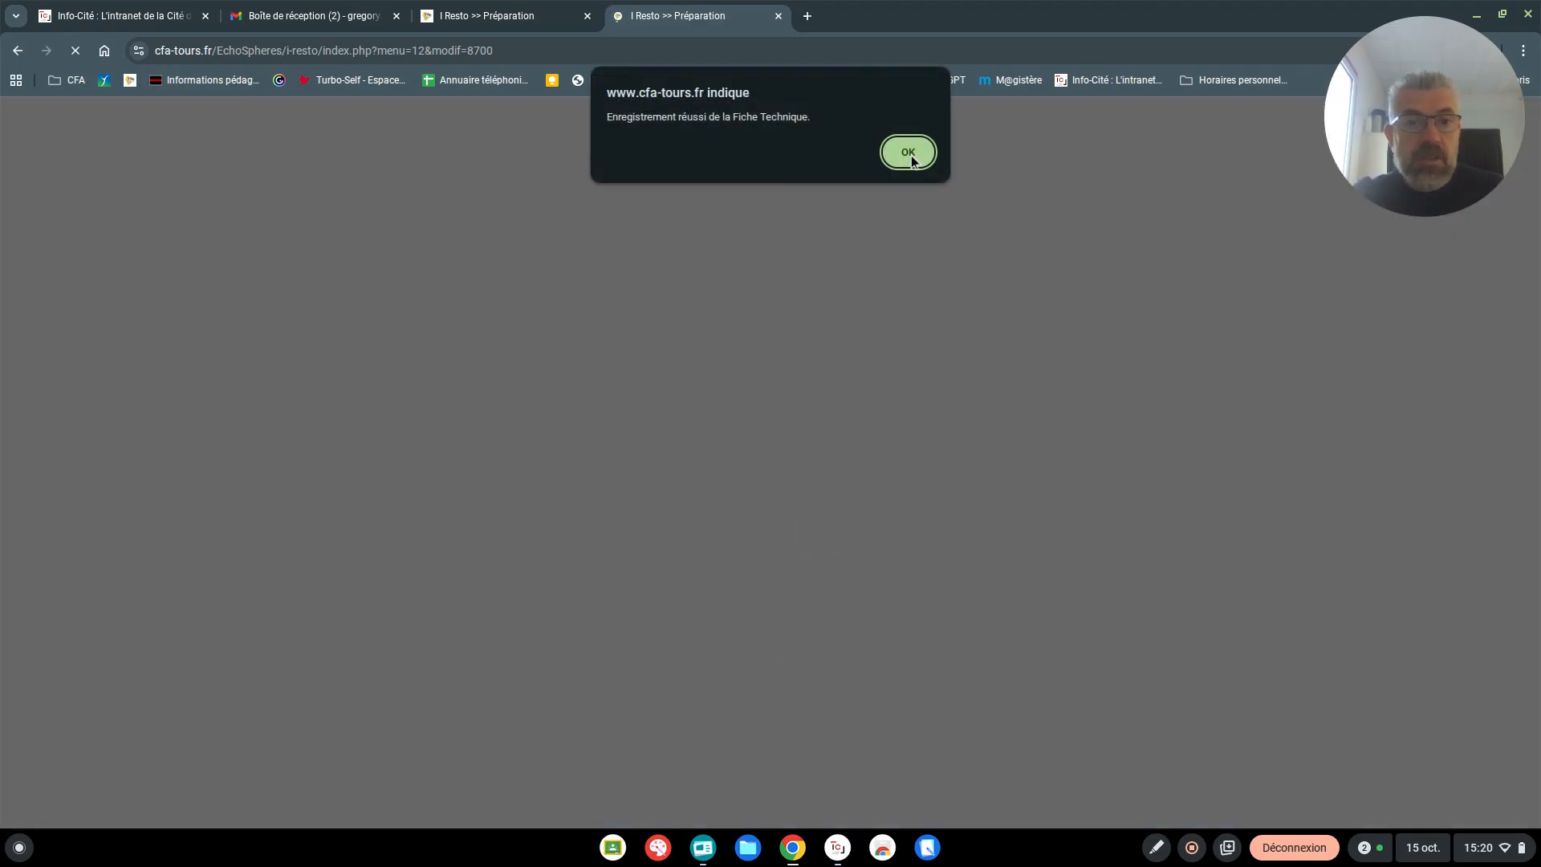
pyautogui.click(910, 155)
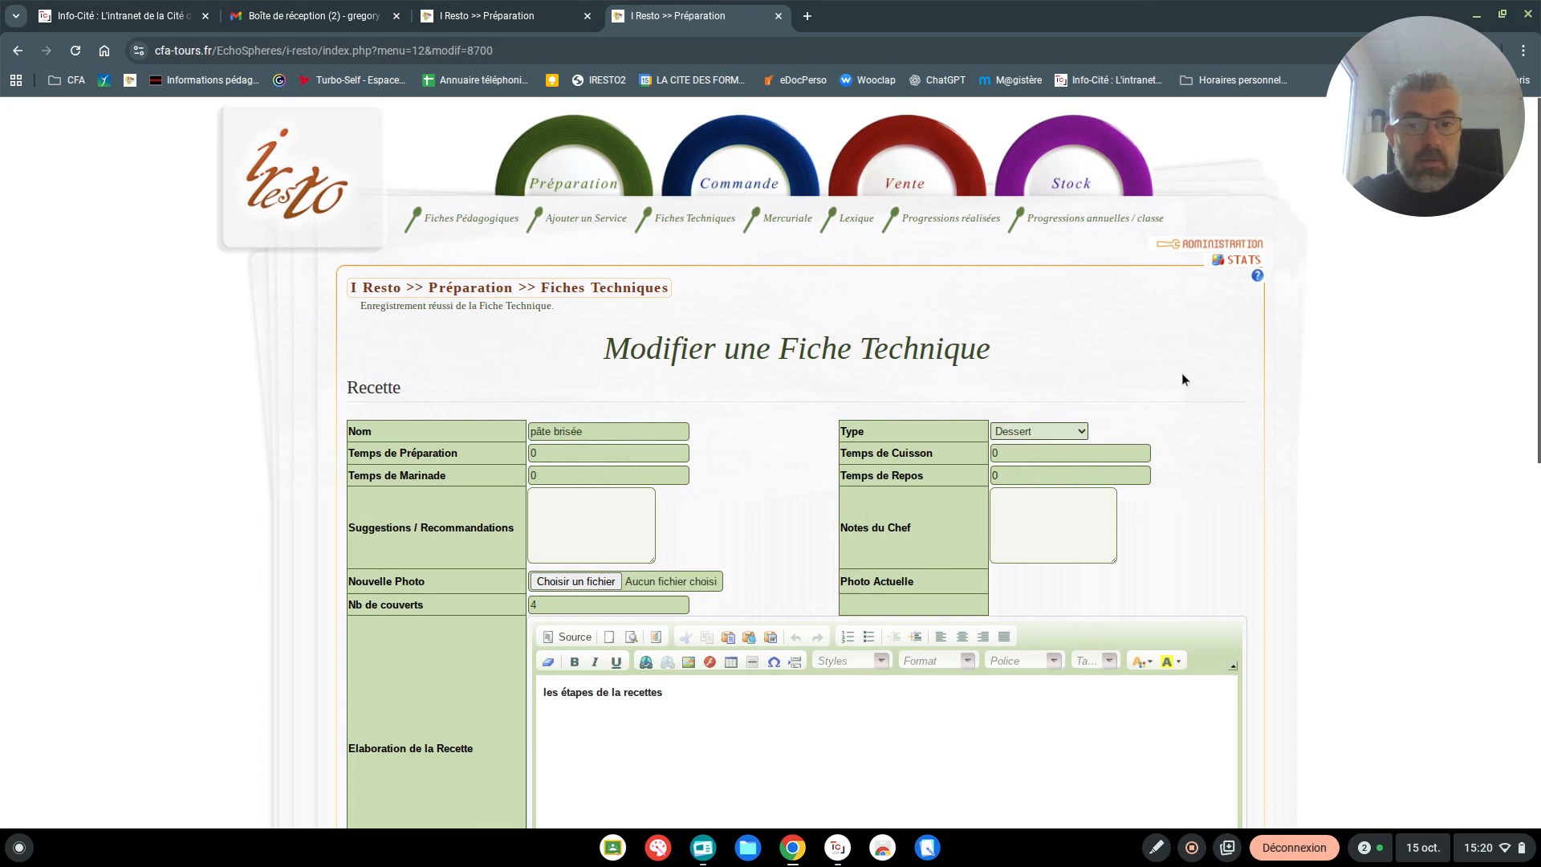
pyautogui.scroll(-2, 1182, 372)
pyautogui.scroll(2, 1194, 366)
# Return to the list of technical sheets and display all reference sheets by the preselected author, without a title filter
pyautogui.click(695, 219)
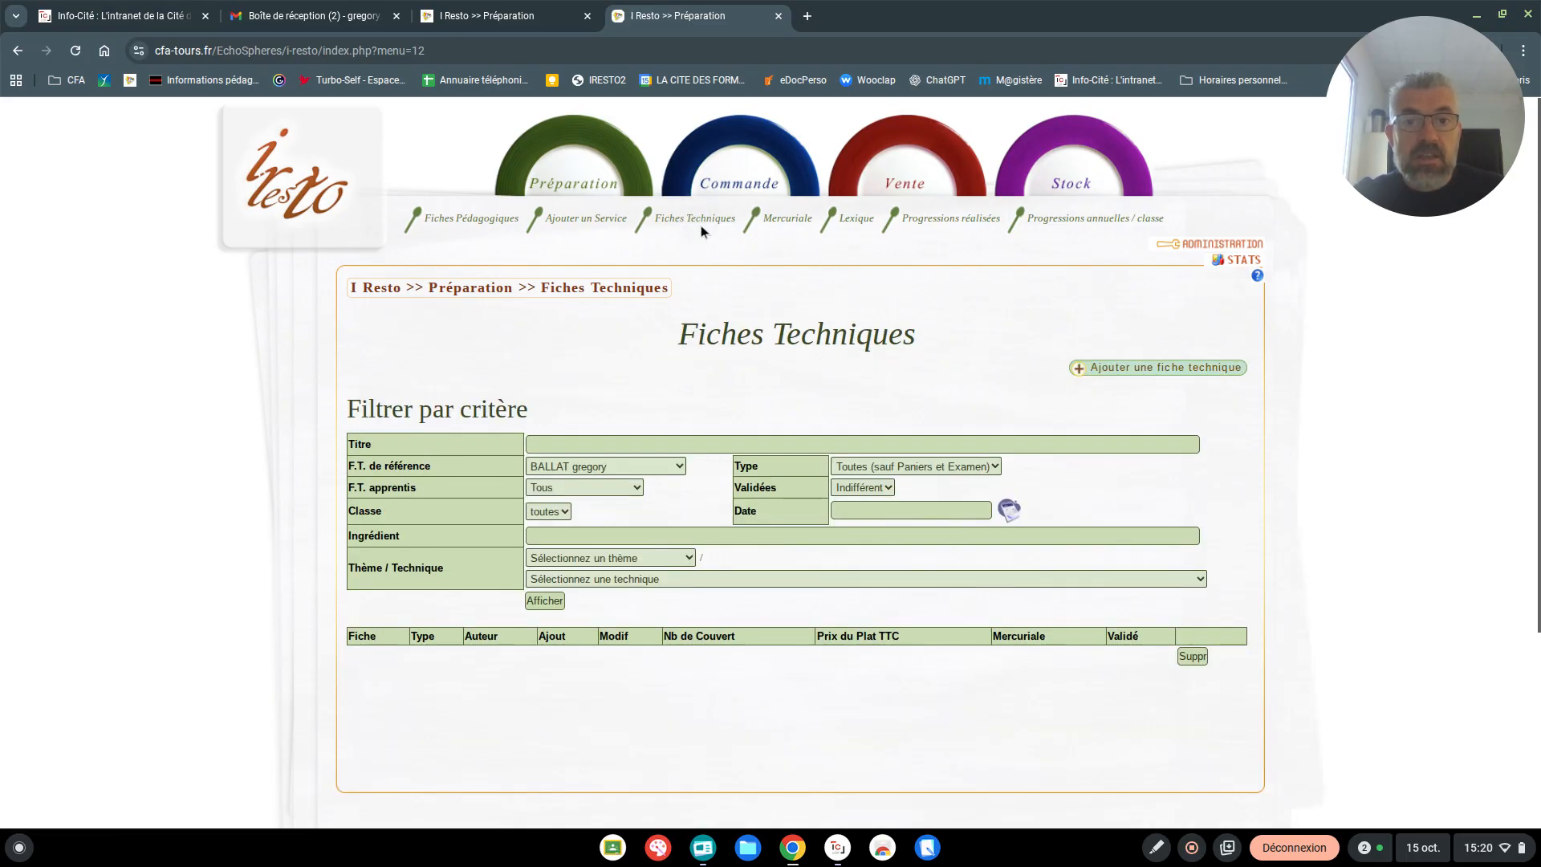
pyautogui.click(598, 469)
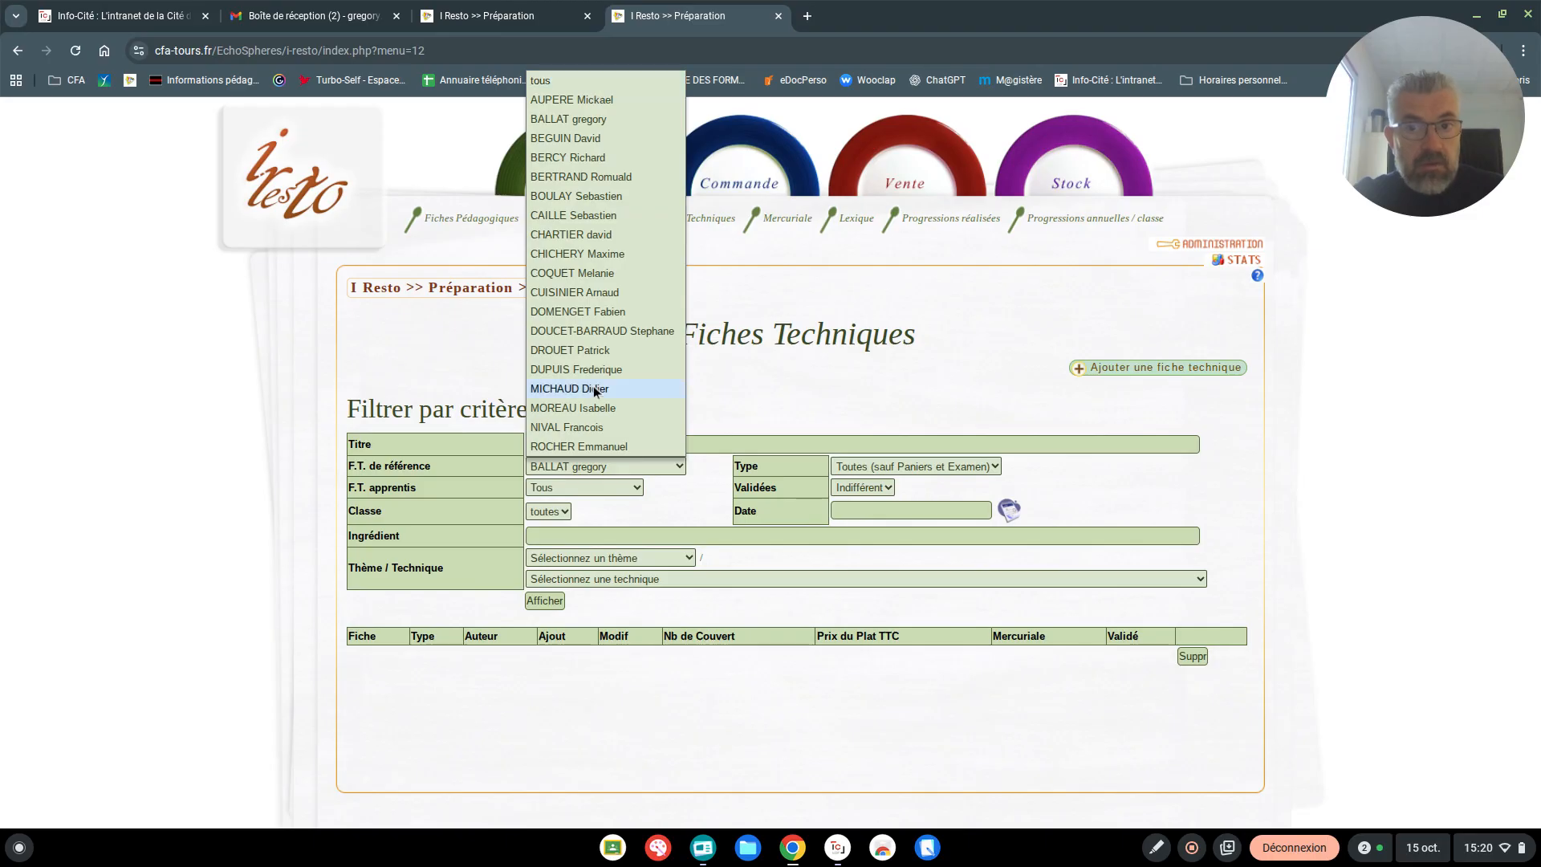
pyautogui.click(586, 122)
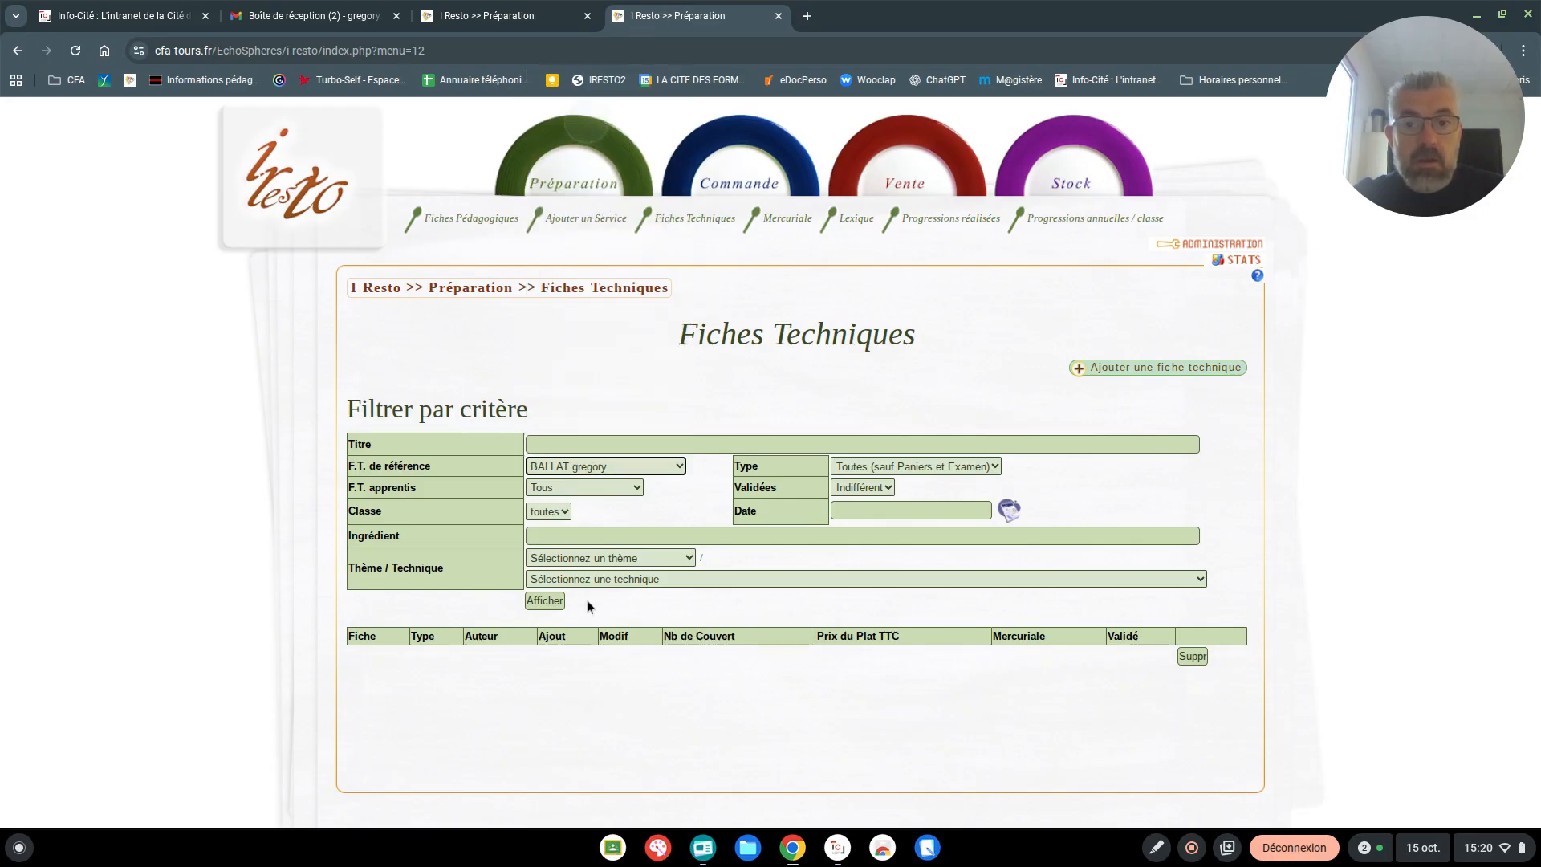
pyautogui.click(546, 602)
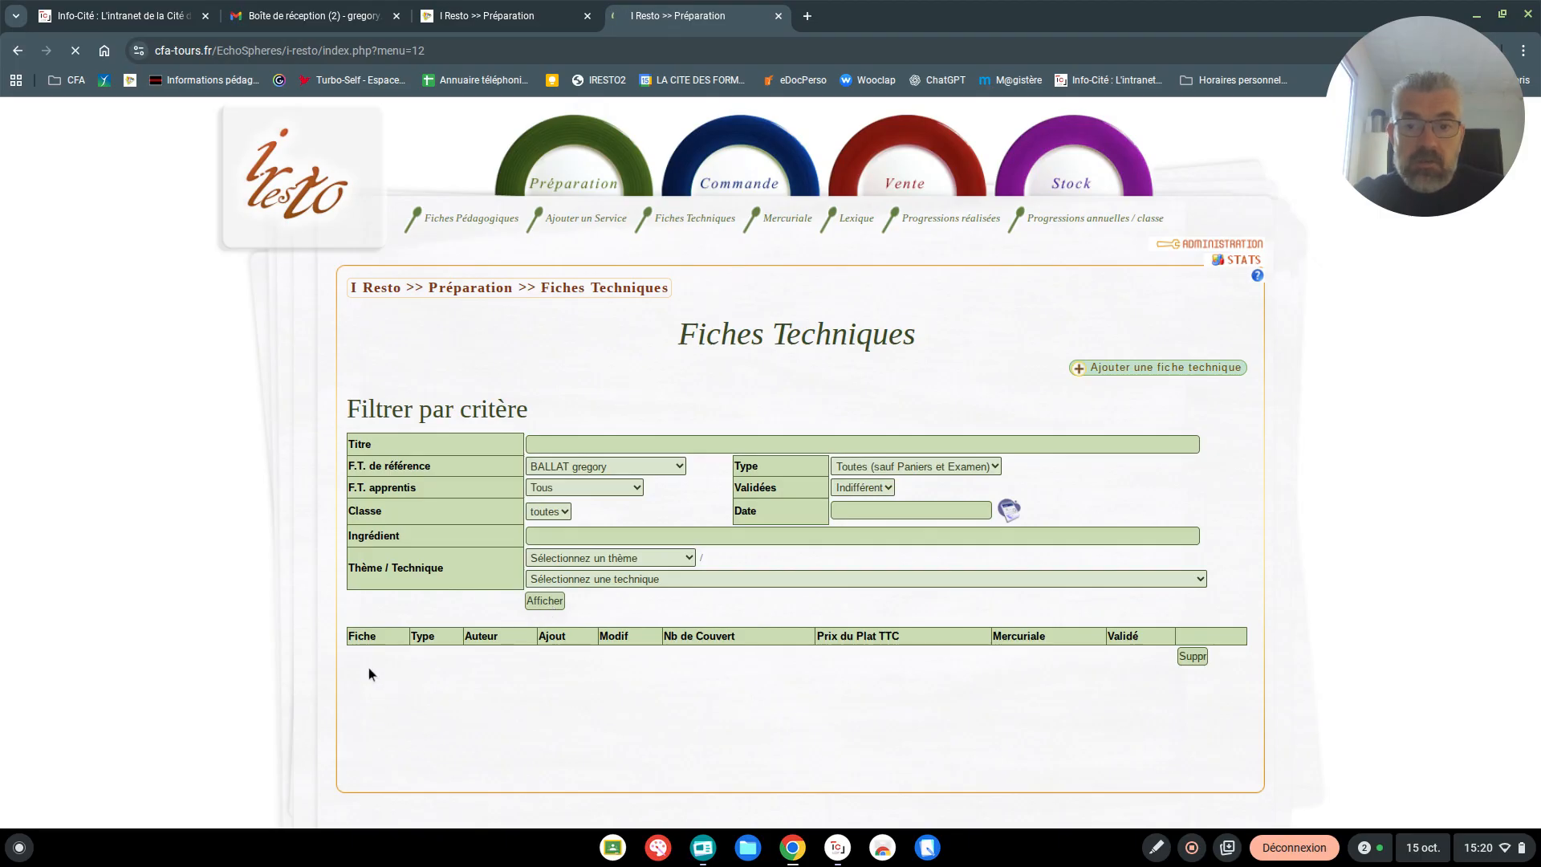
# Examine the mercuriale status of the listed sheets, including the warning detail for Glaçage miroir couleur
pyautogui.scroll(-10, 635, 618)
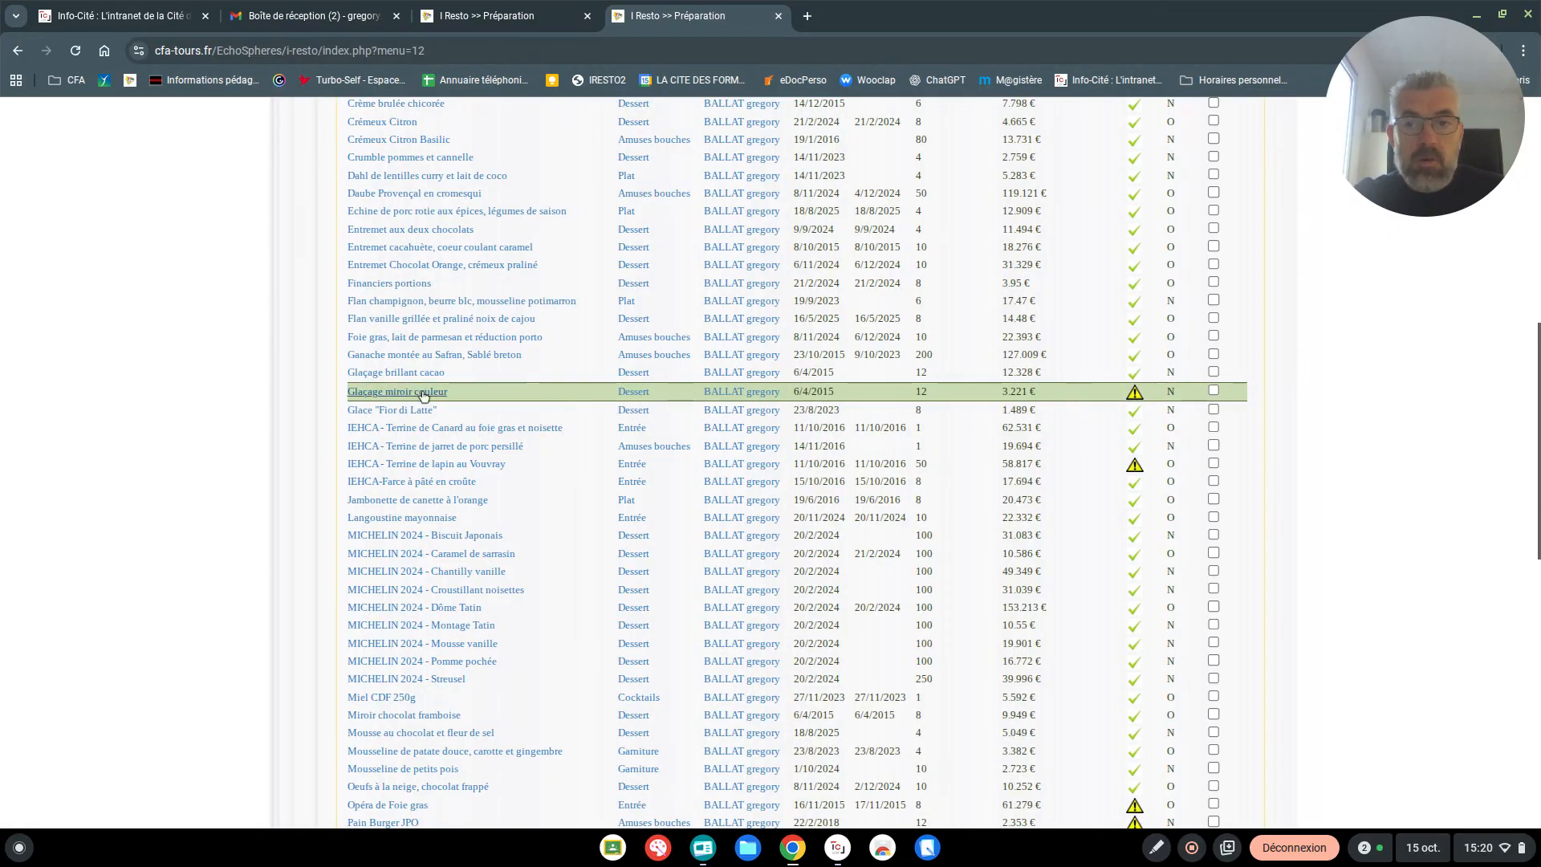
pyautogui.moveTo(1135, 392)
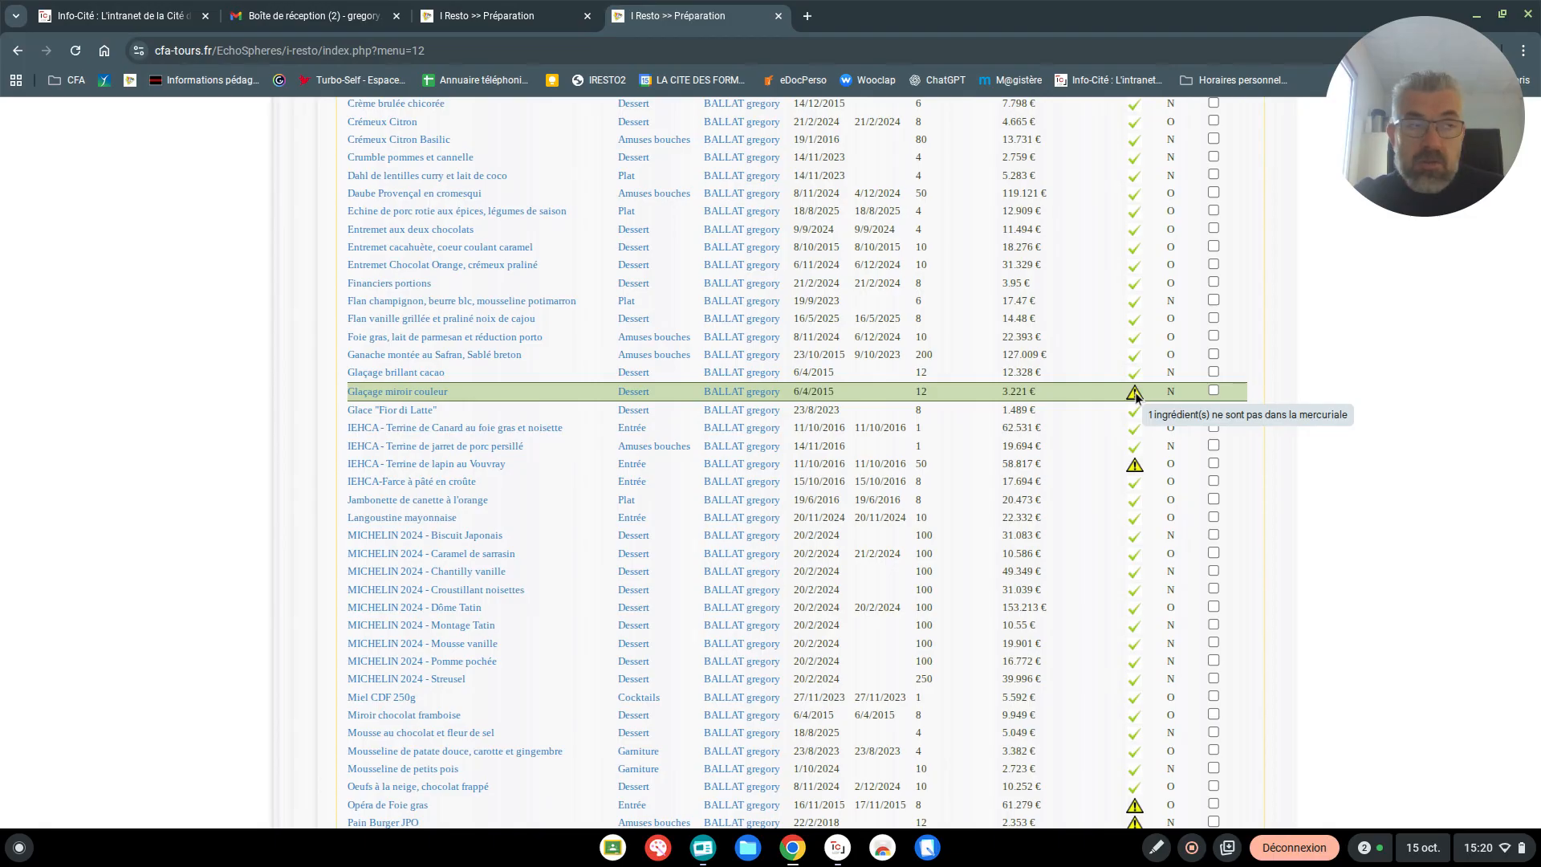
pyautogui.scroll(6, 1135, 393)
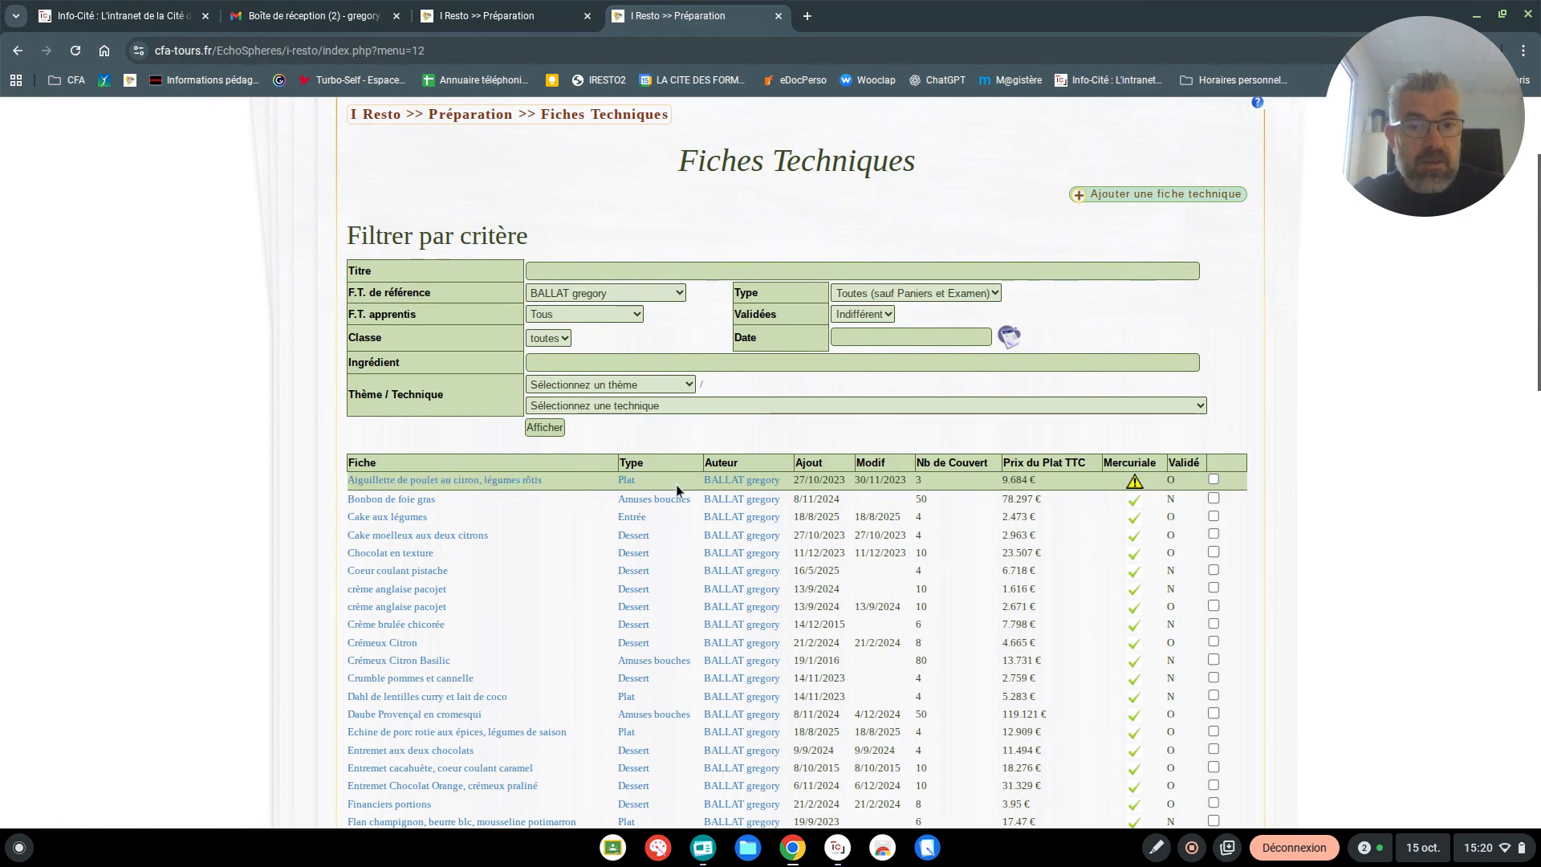
pyautogui.scroll(-5, 1114, 452)
pyautogui.scroll(-5, 1114, 452)
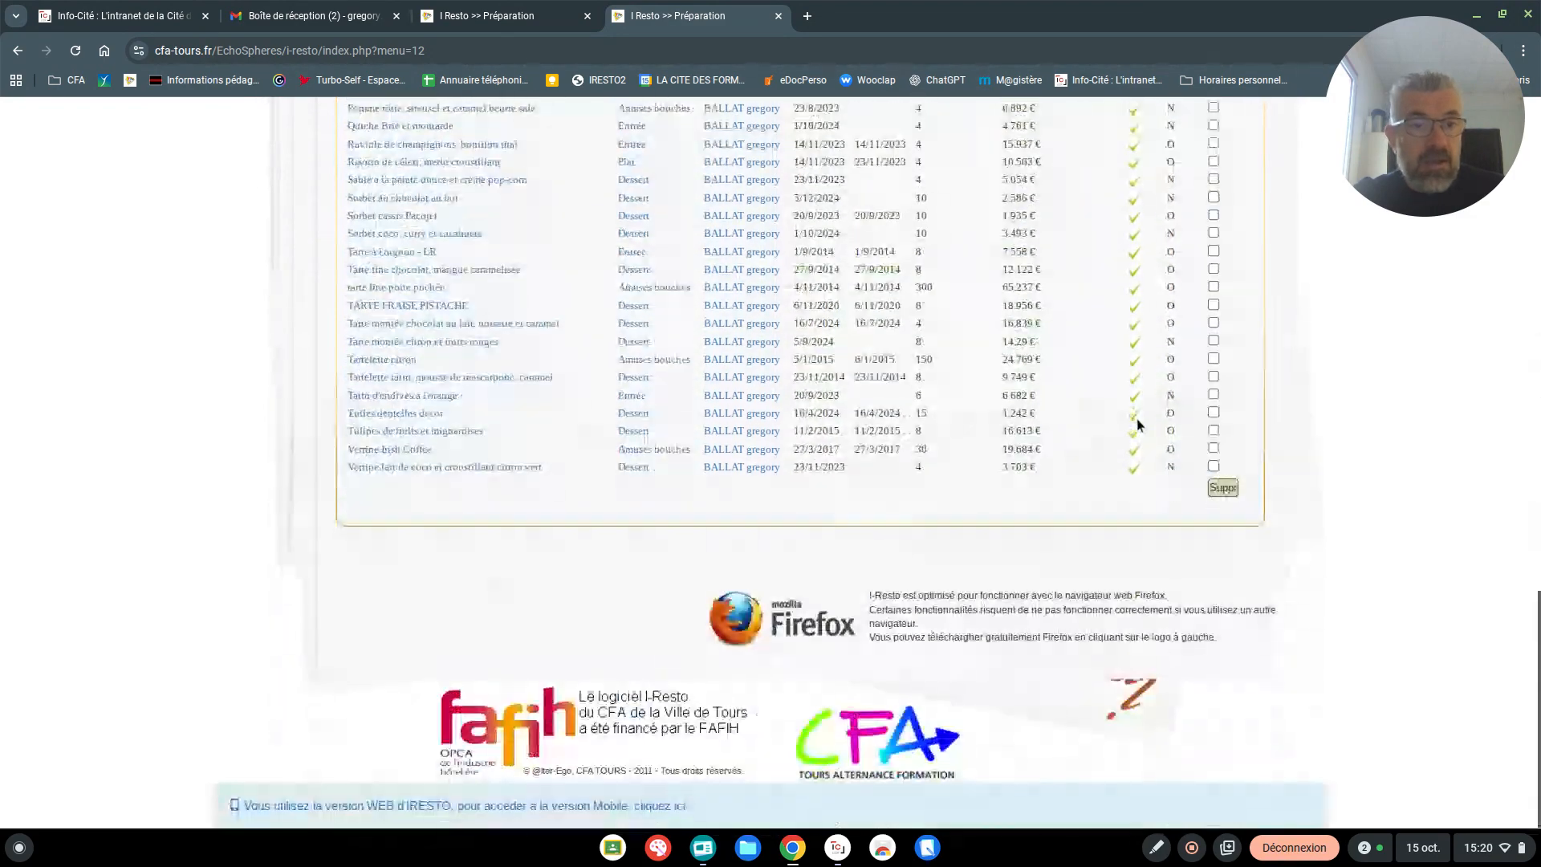
pyautogui.scroll(8, 1115, 433)
pyautogui.scroll(5, 1114, 426)
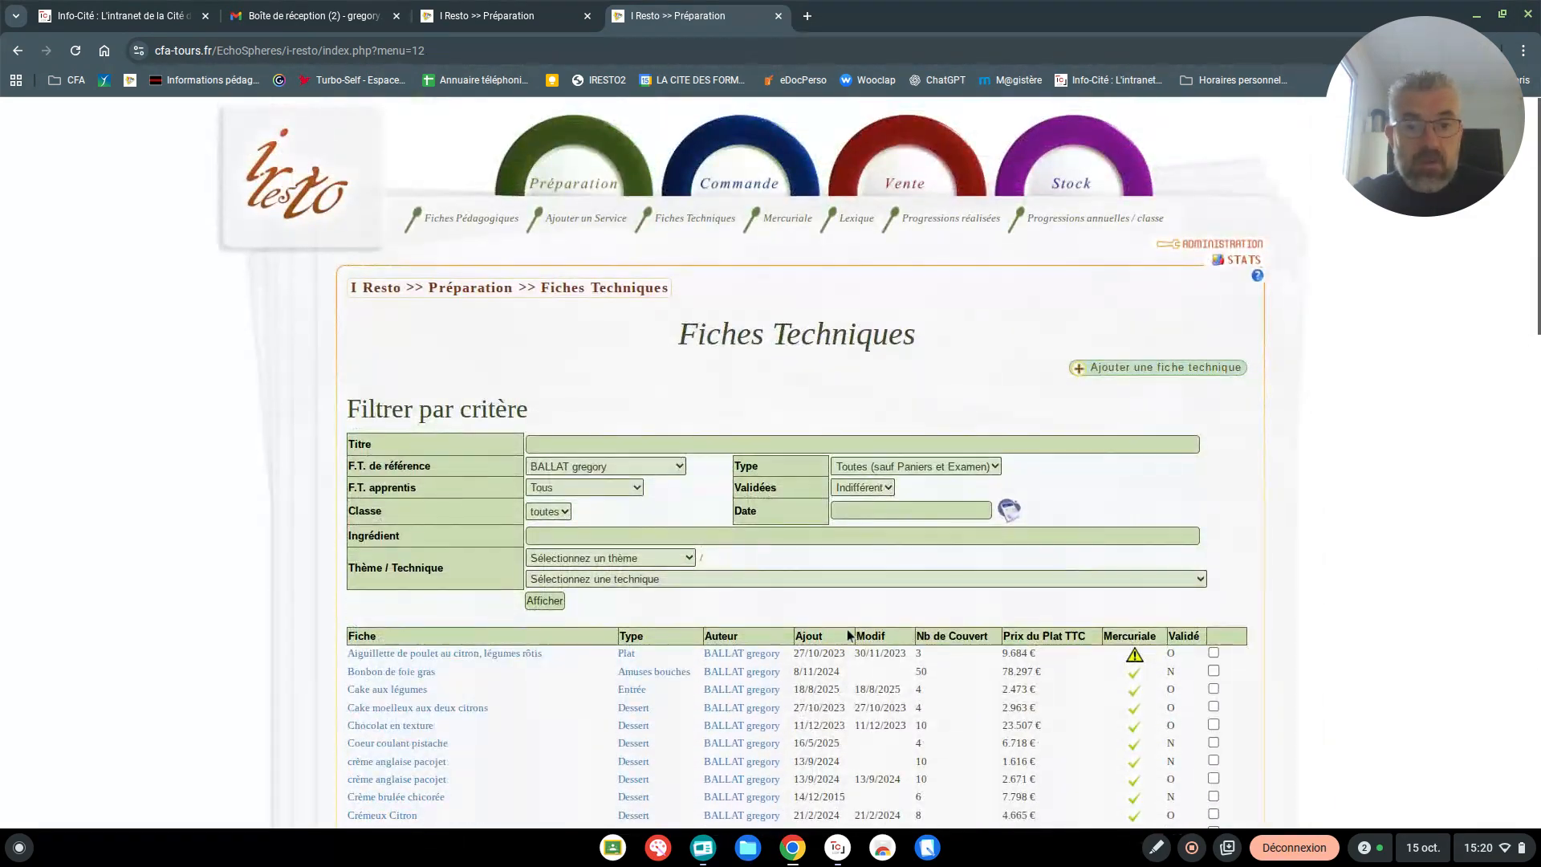
# Look through the author's full list of technical sheets from beginning to end and return to the filter criteria
pyautogui.scroll(-3, 803, 626)
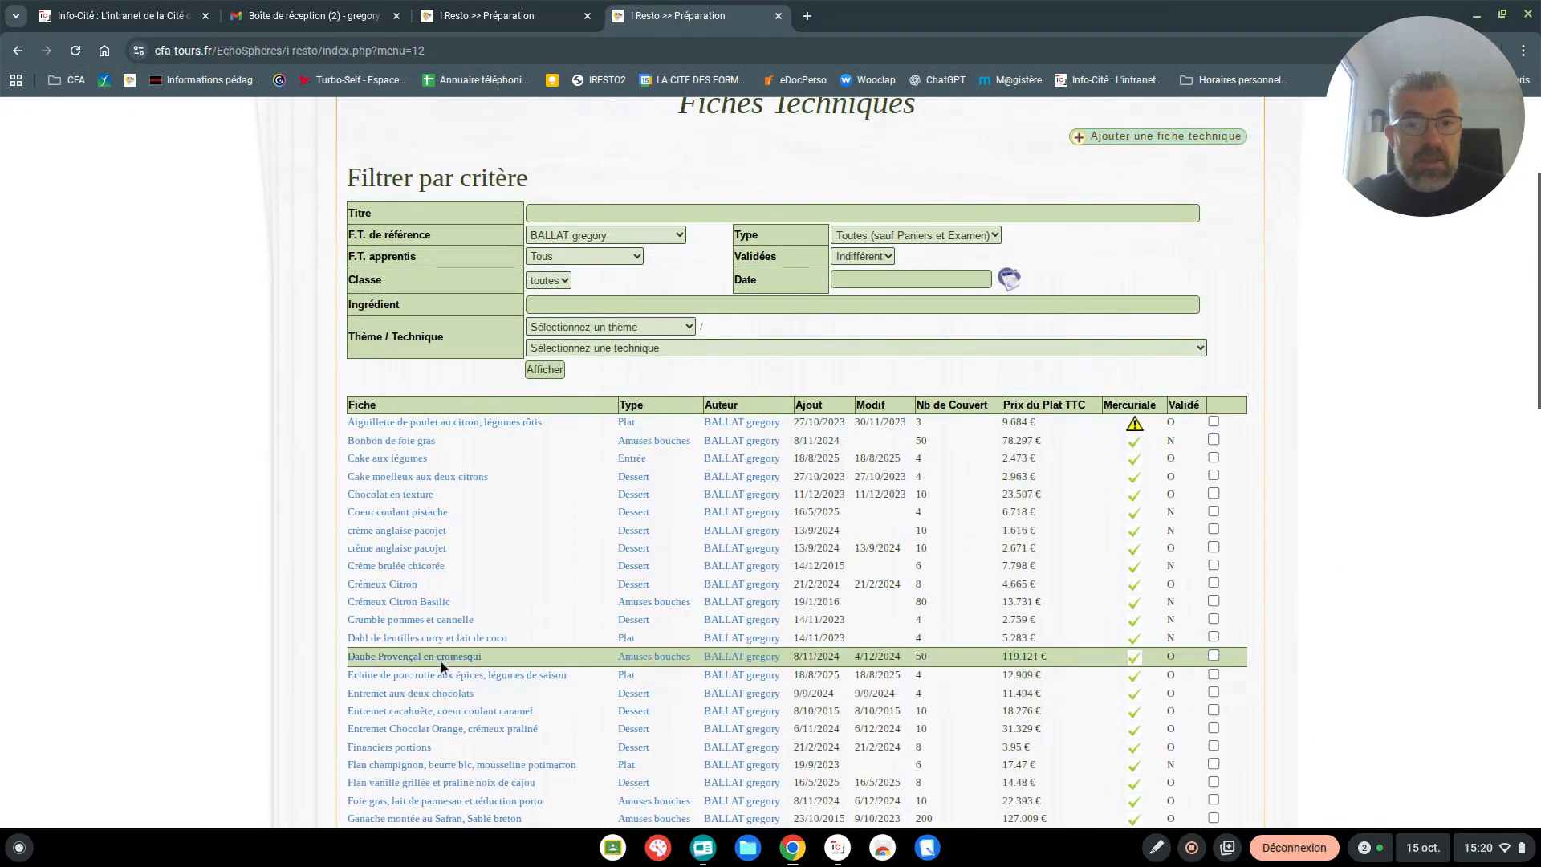
pyautogui.scroll(-3, 730, 544)
pyautogui.scroll(5, 1191, 423)
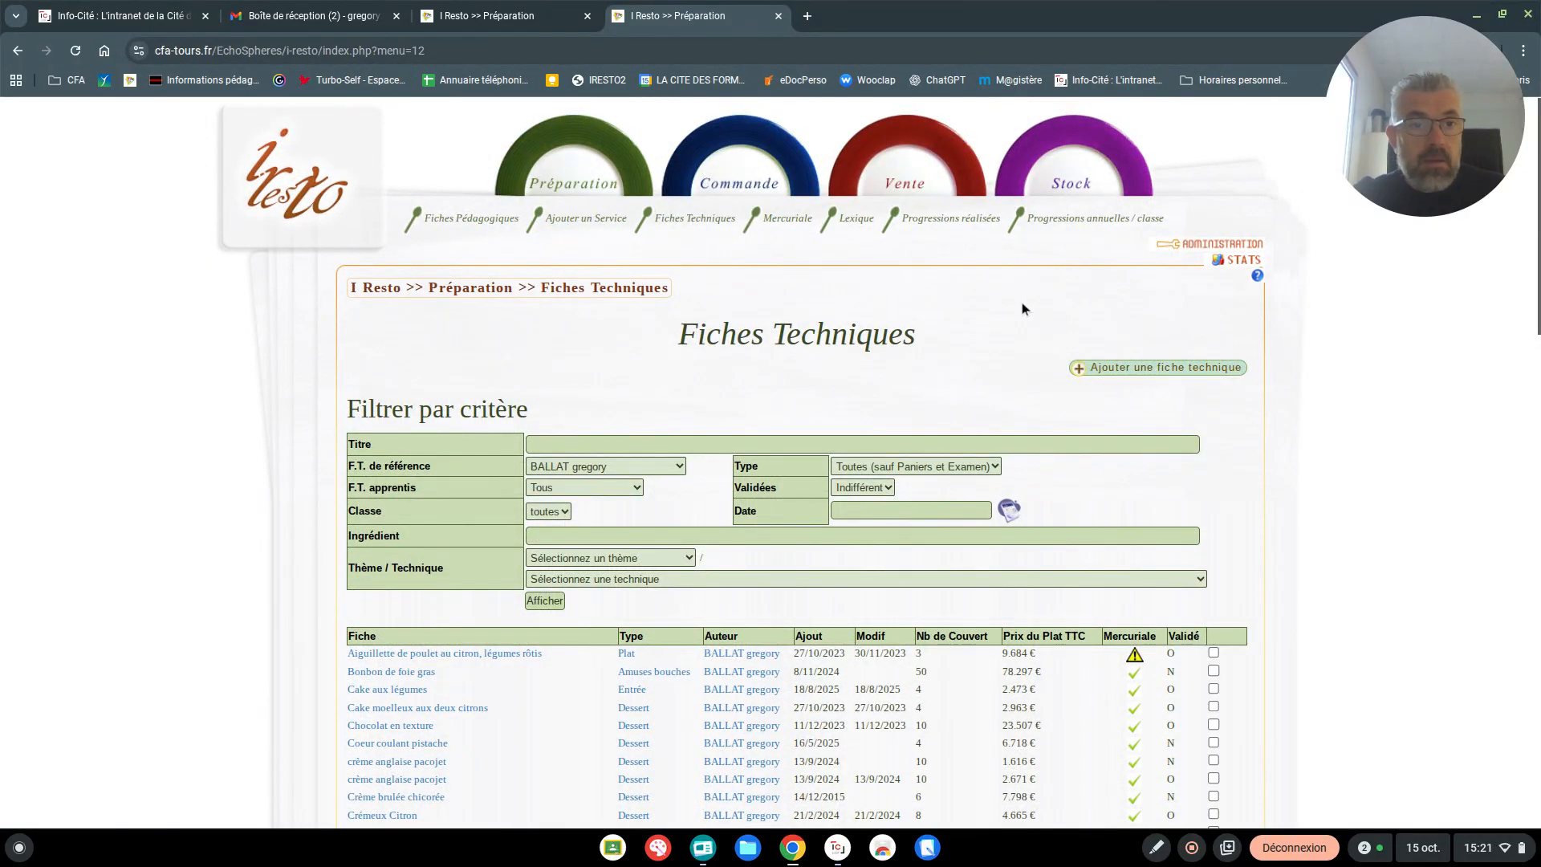
pyautogui.scroll(-15, 1026, 306)
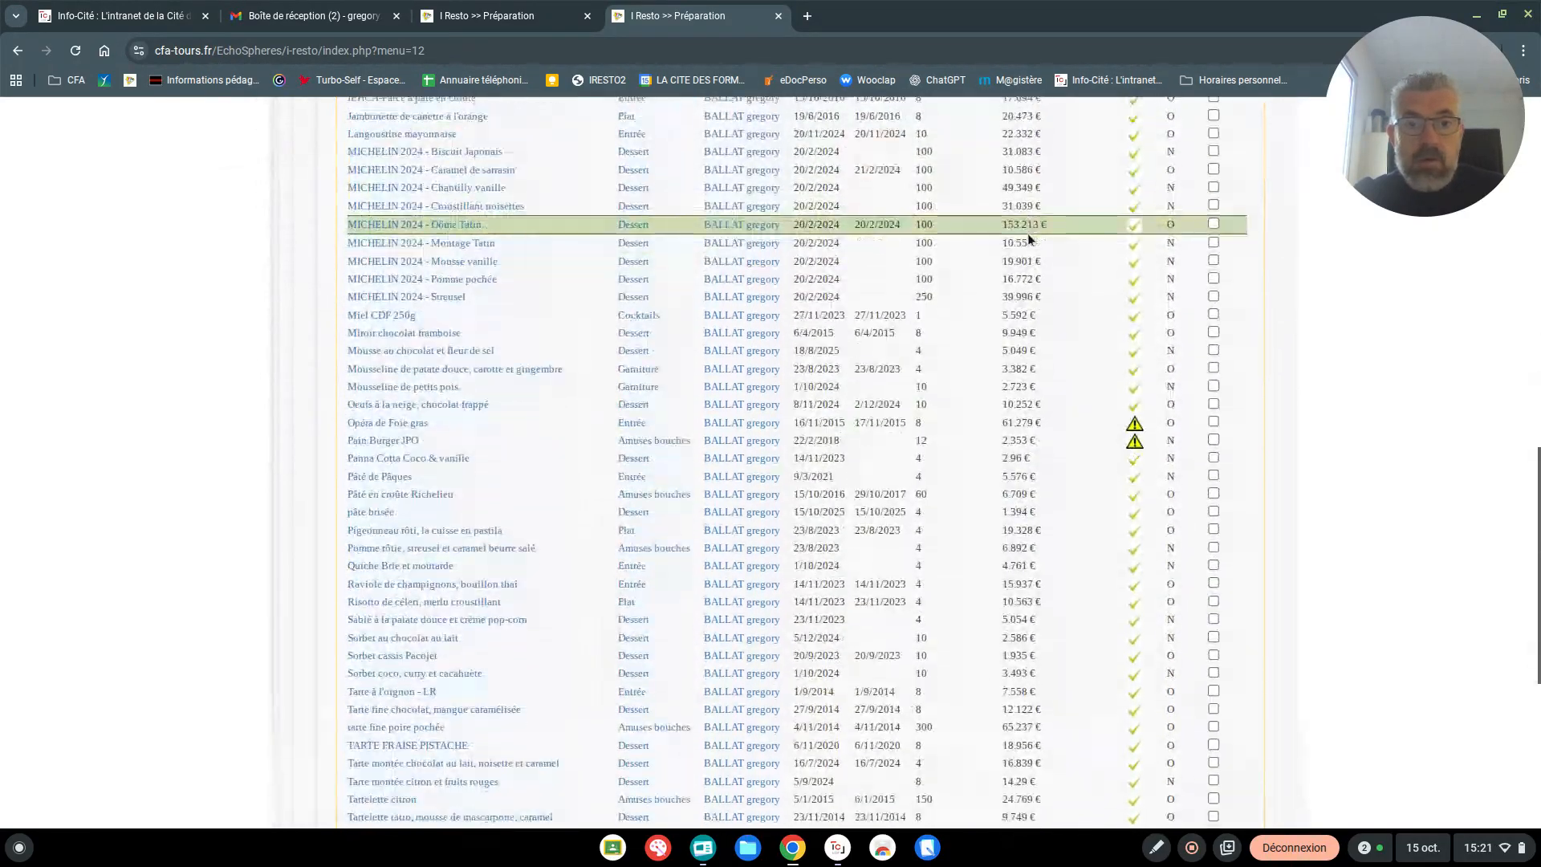
pyautogui.scroll(-5, 1028, 237)
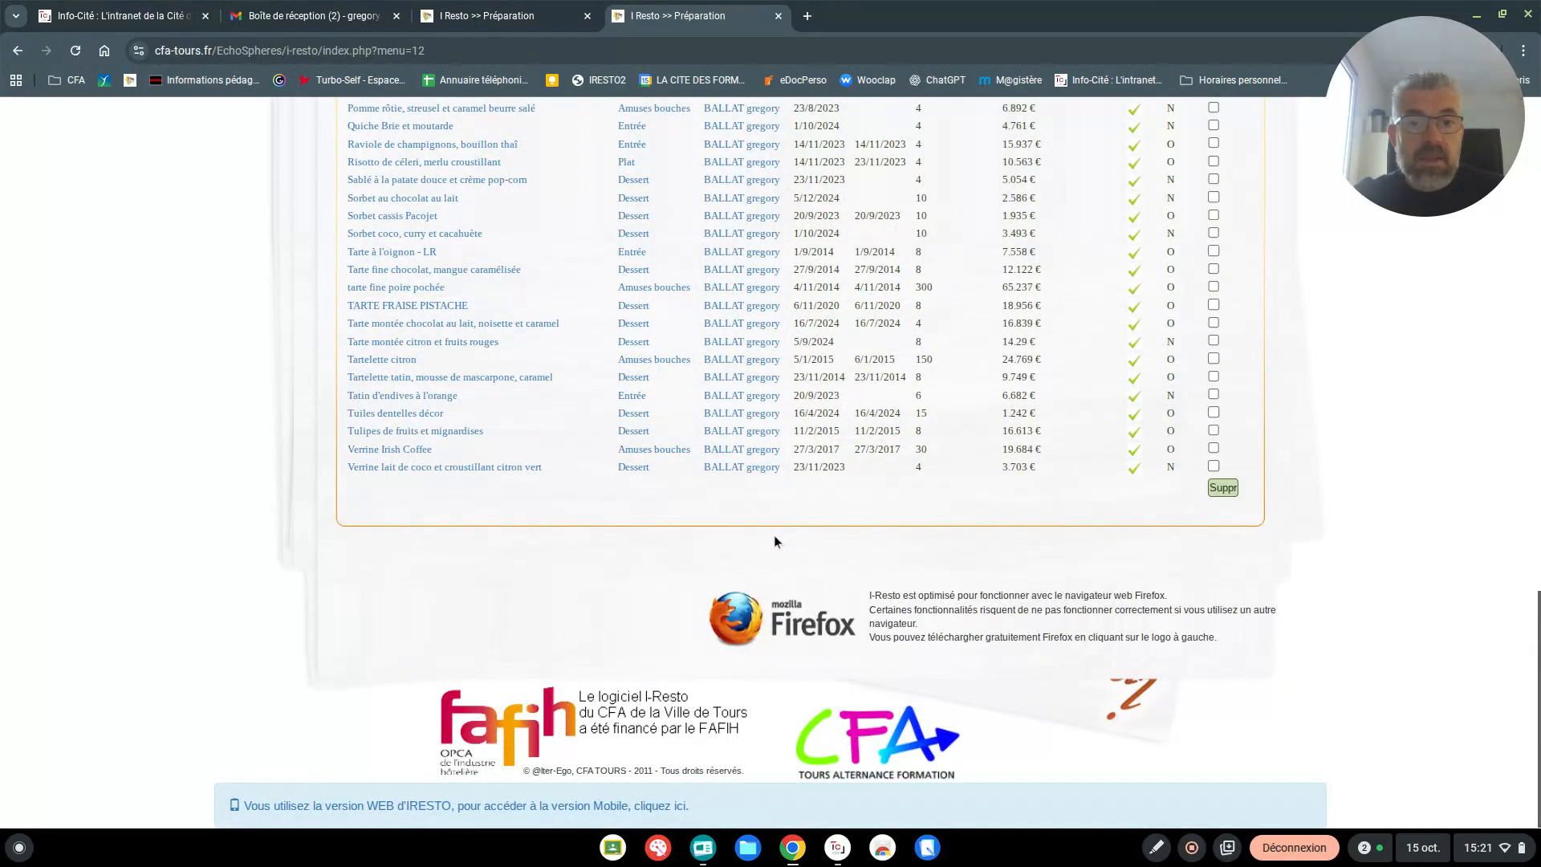
pyautogui.scroll(20, 776, 541)
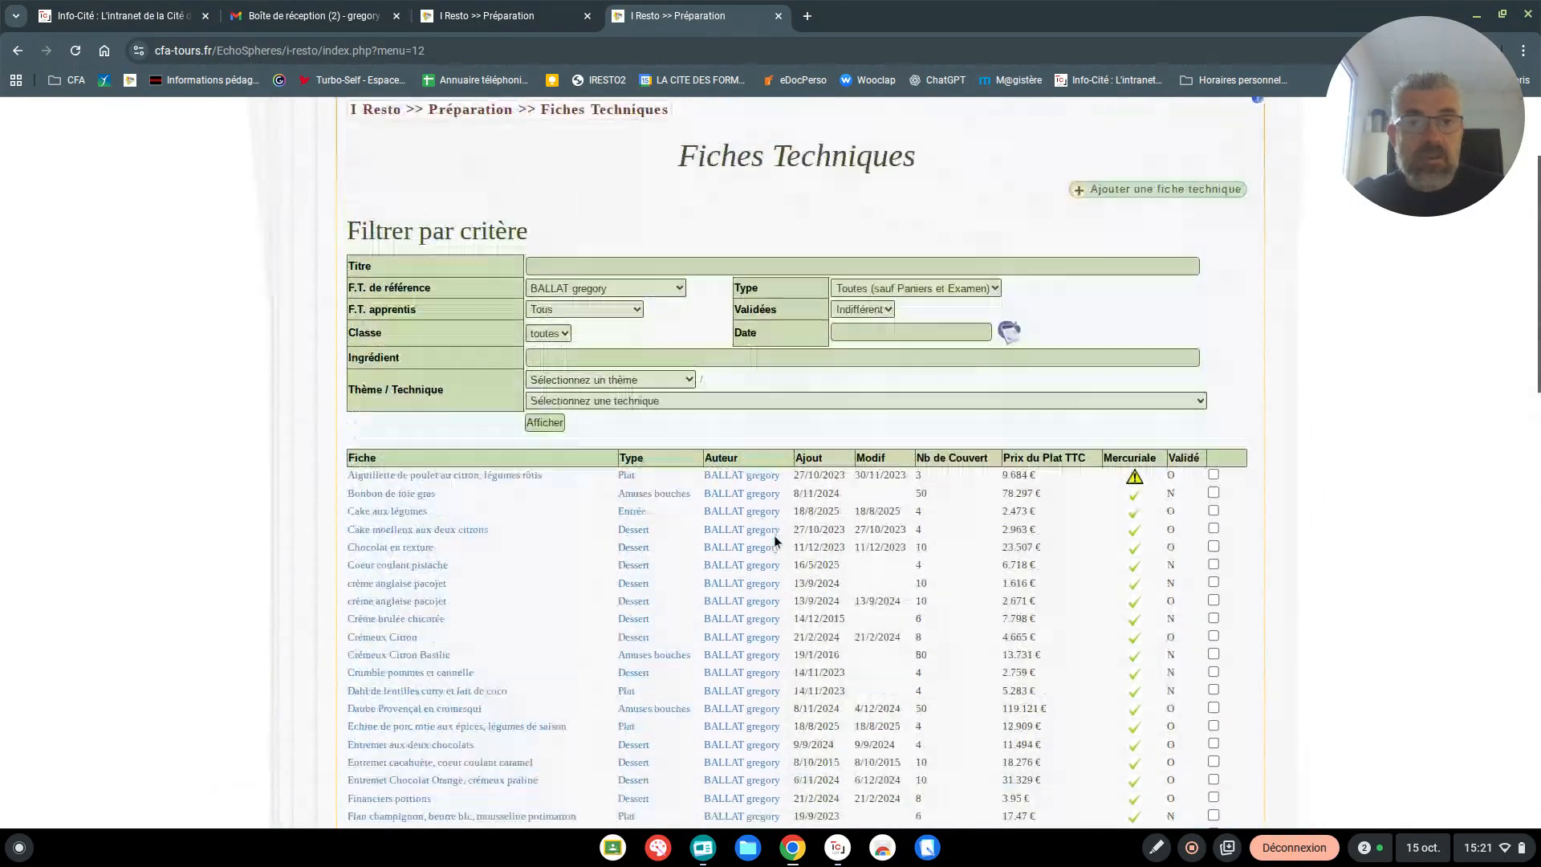
pyautogui.scroll(3, 774, 535)
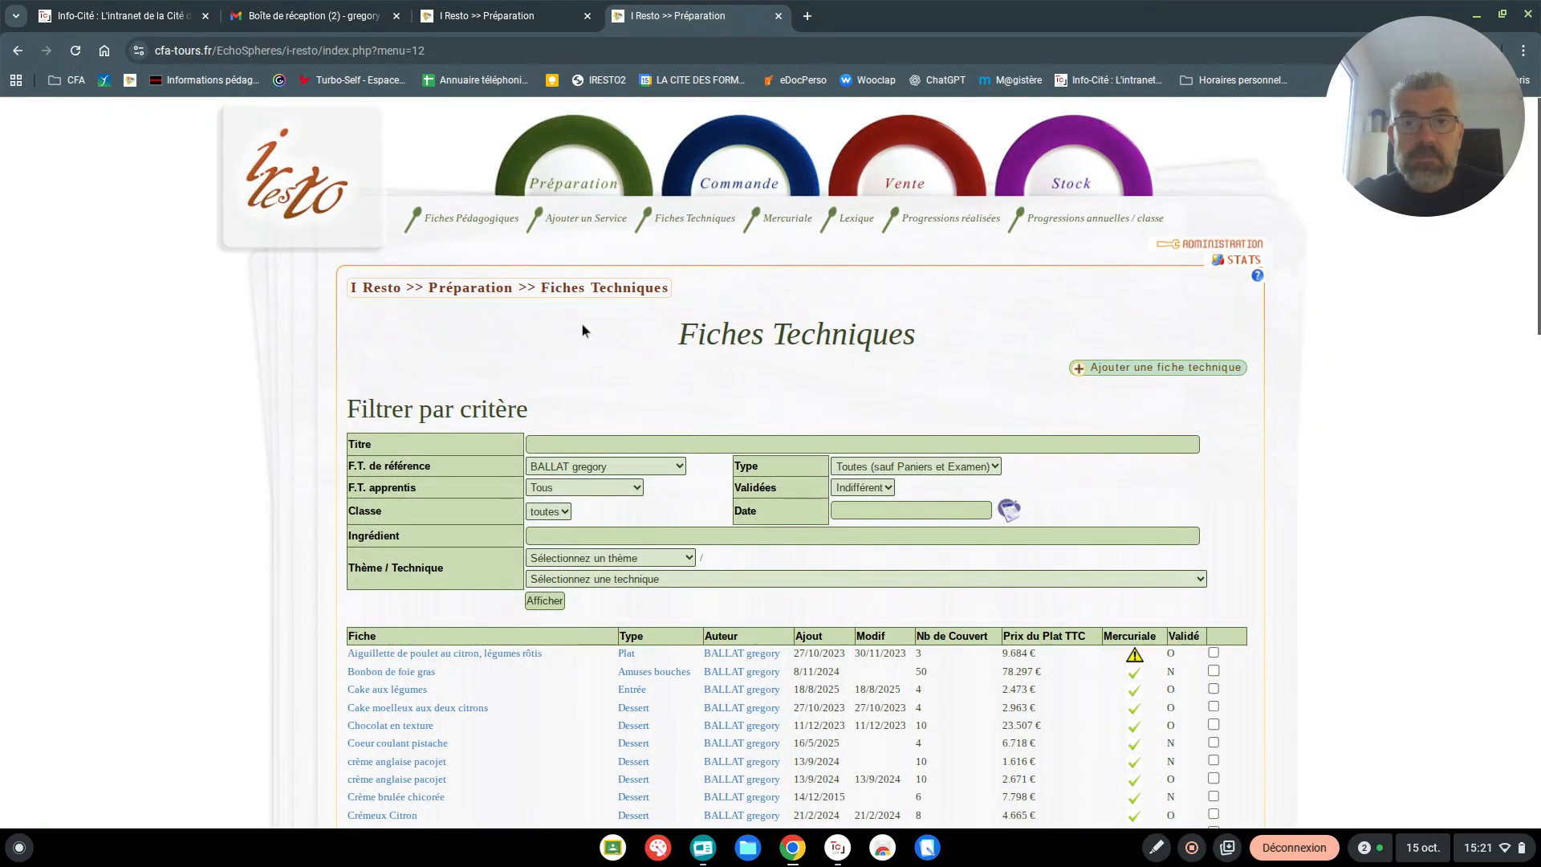